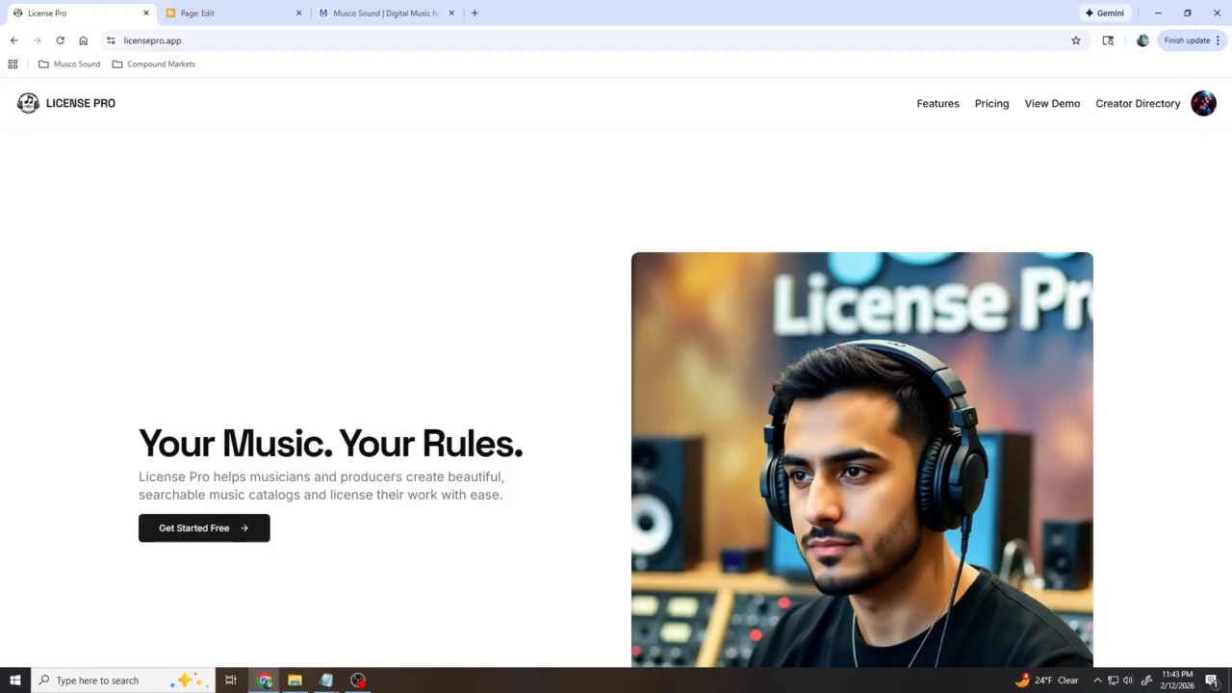
Open the account dashboard and look through the Getting Started, Add Music and Music Library pages.
left_click(1194, 103)
left_click(1107, 163)
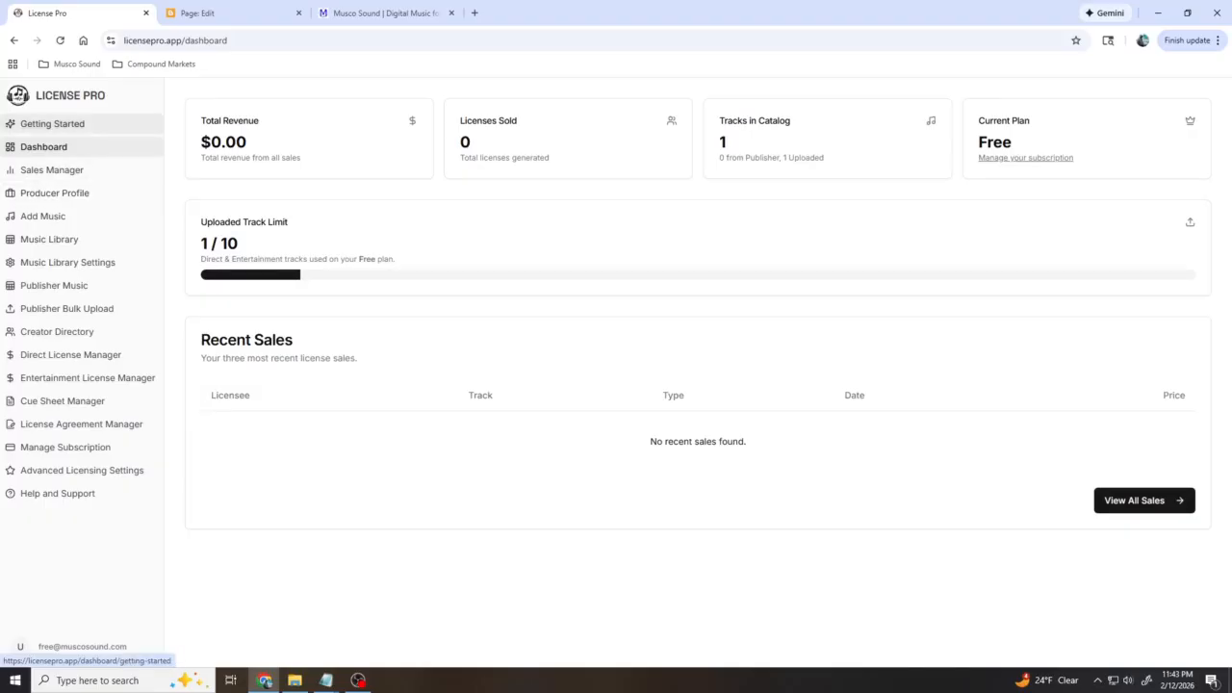
left_click(52, 123)
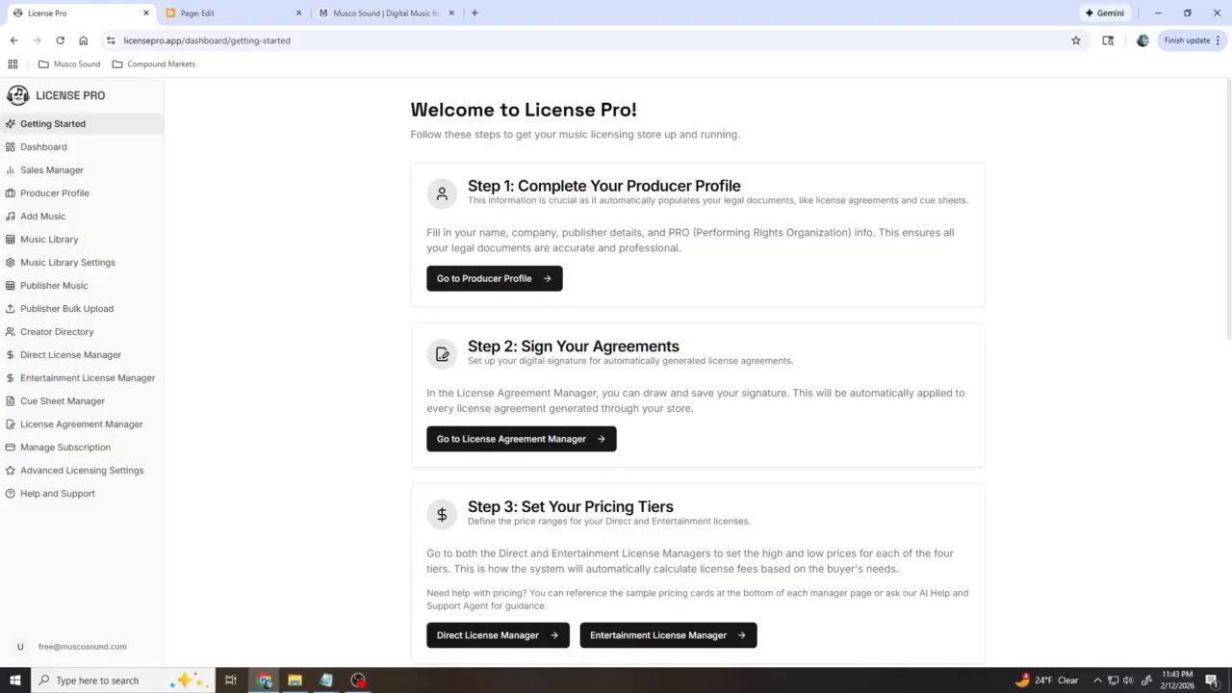
scroll(495, 279, "down", 2)
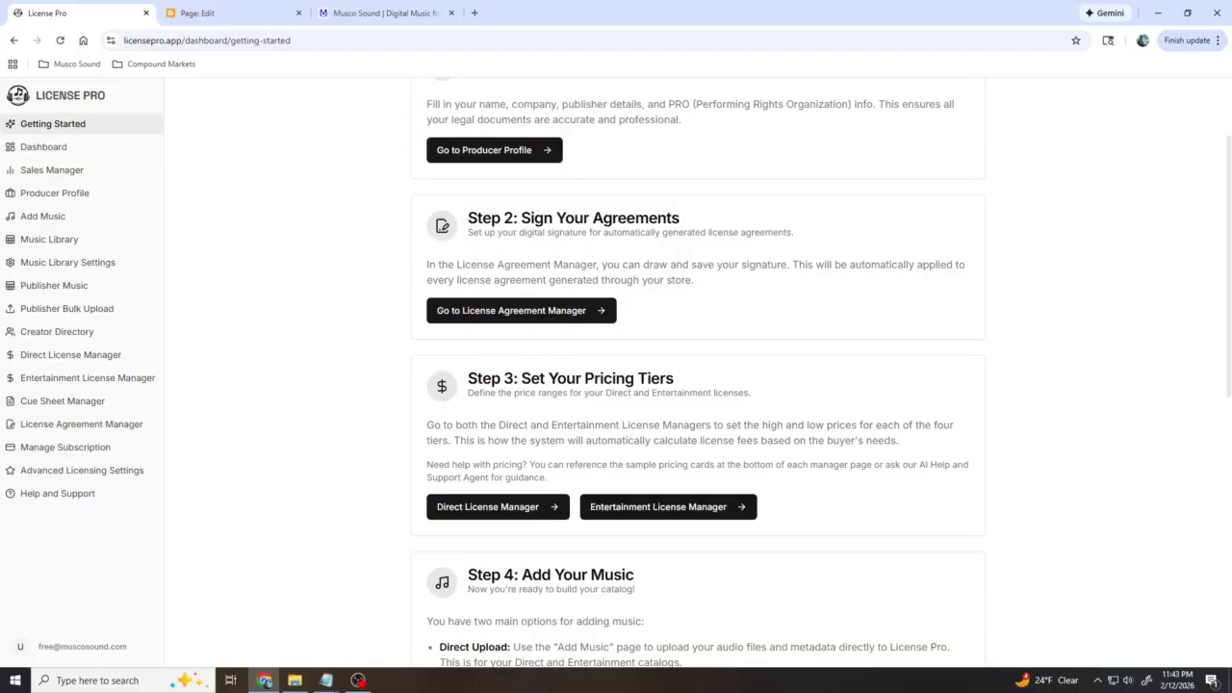
scroll(697, 385, "up", 1)
left_click(42, 215)
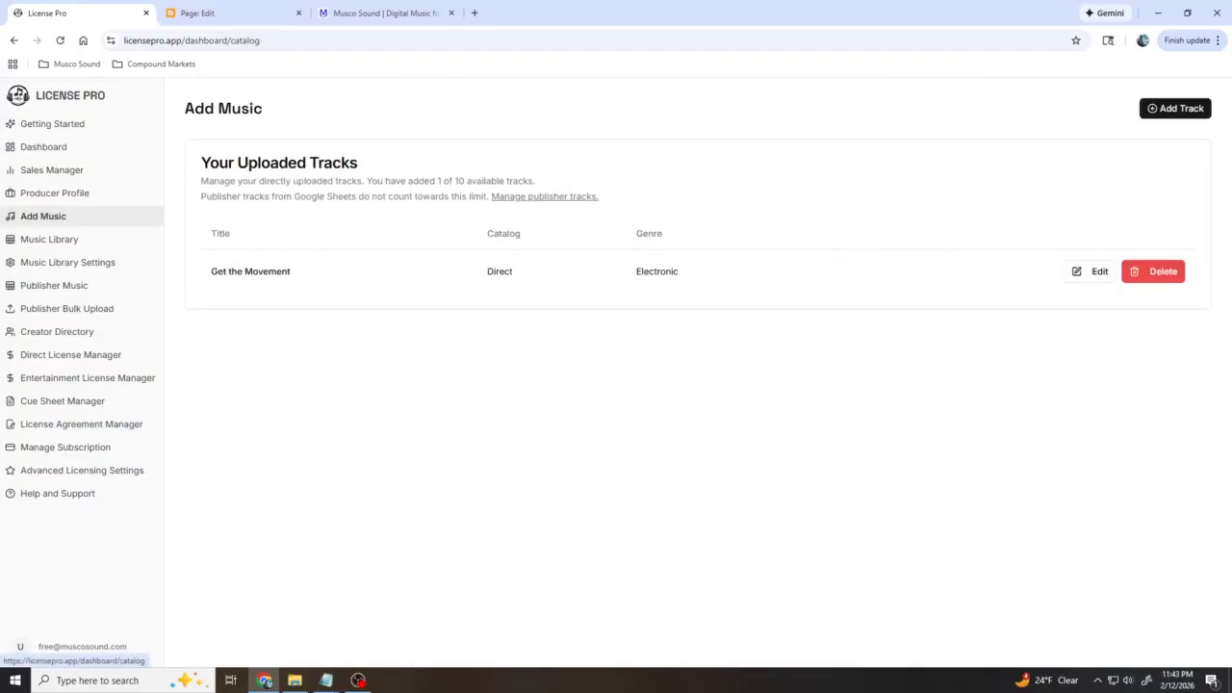
left_click(49, 239)
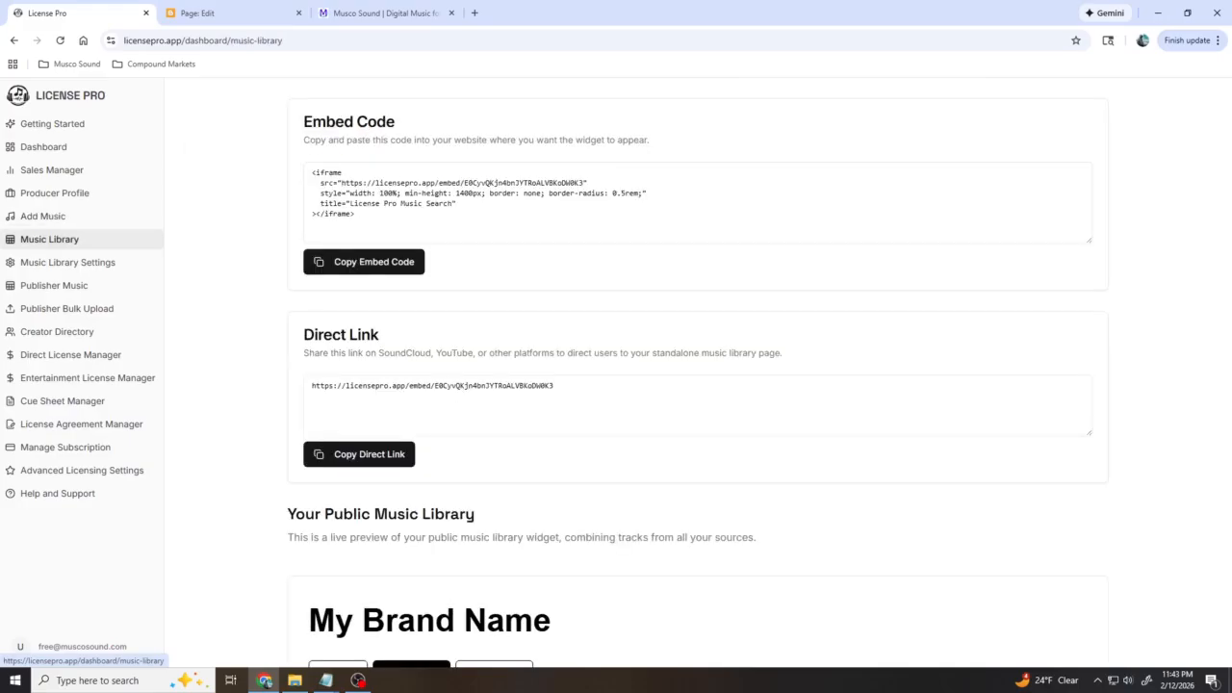
Open the Music Library Settings, pop out the live preview and narrow its window so it sits beside the settings form.
left_click(68, 261)
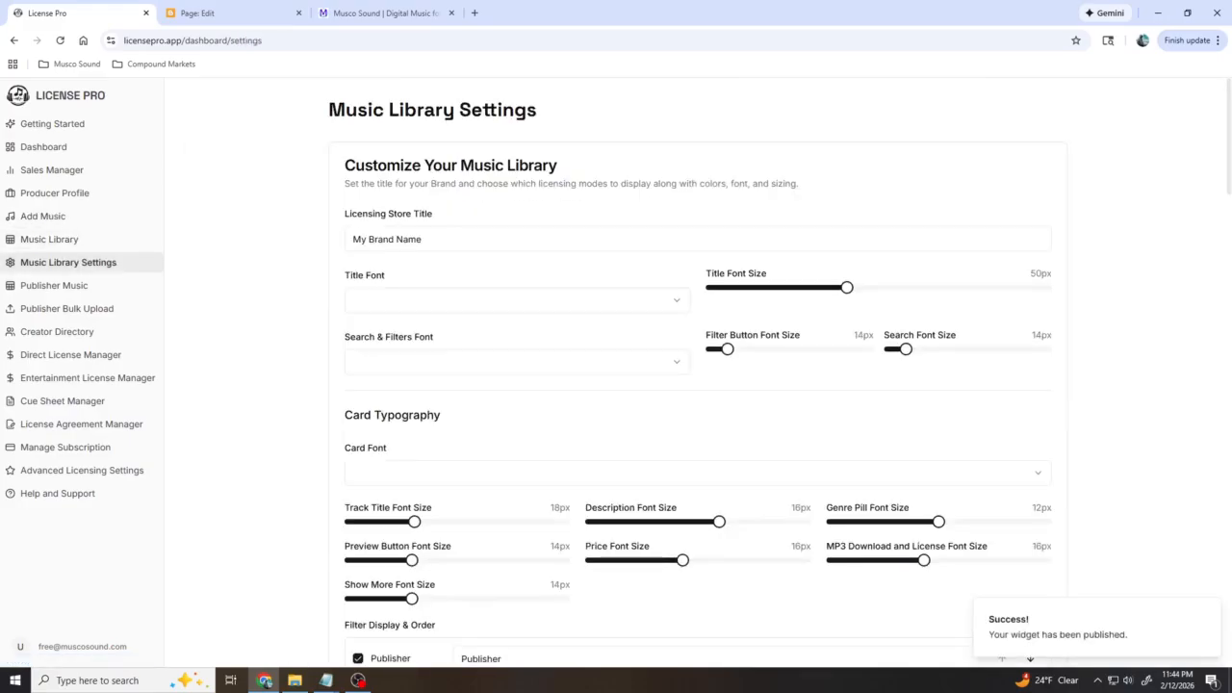
scroll(698, 385, "down", 10)
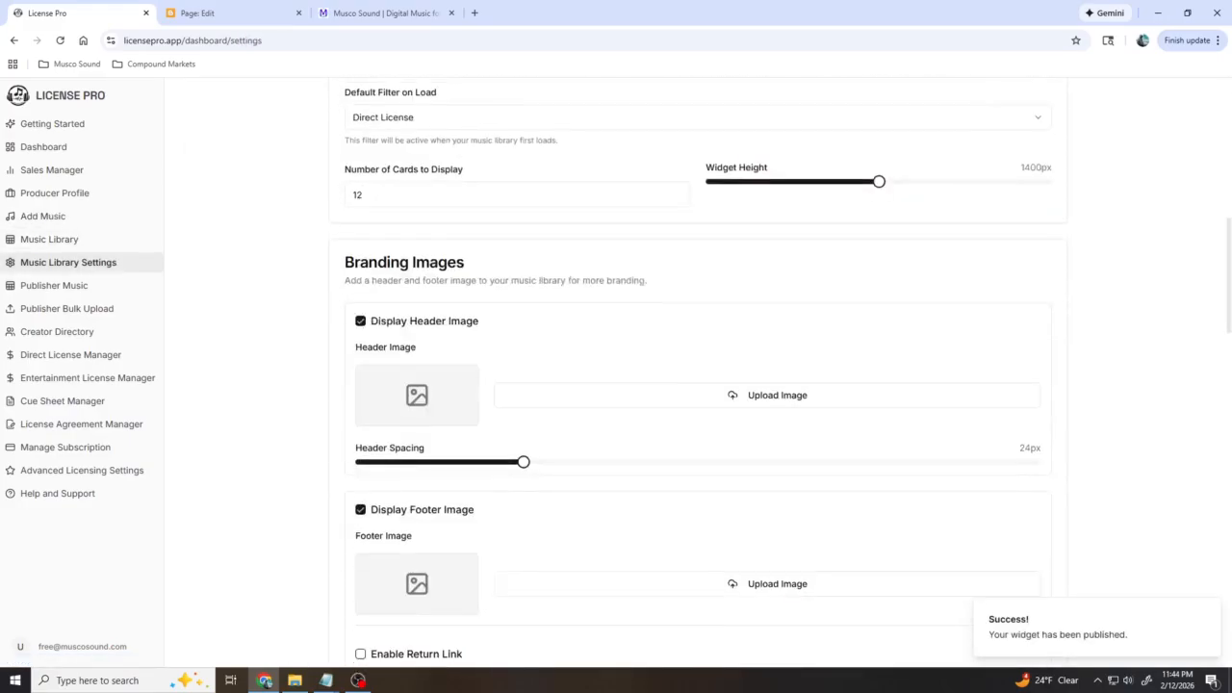
scroll(697, 385, "down", 9)
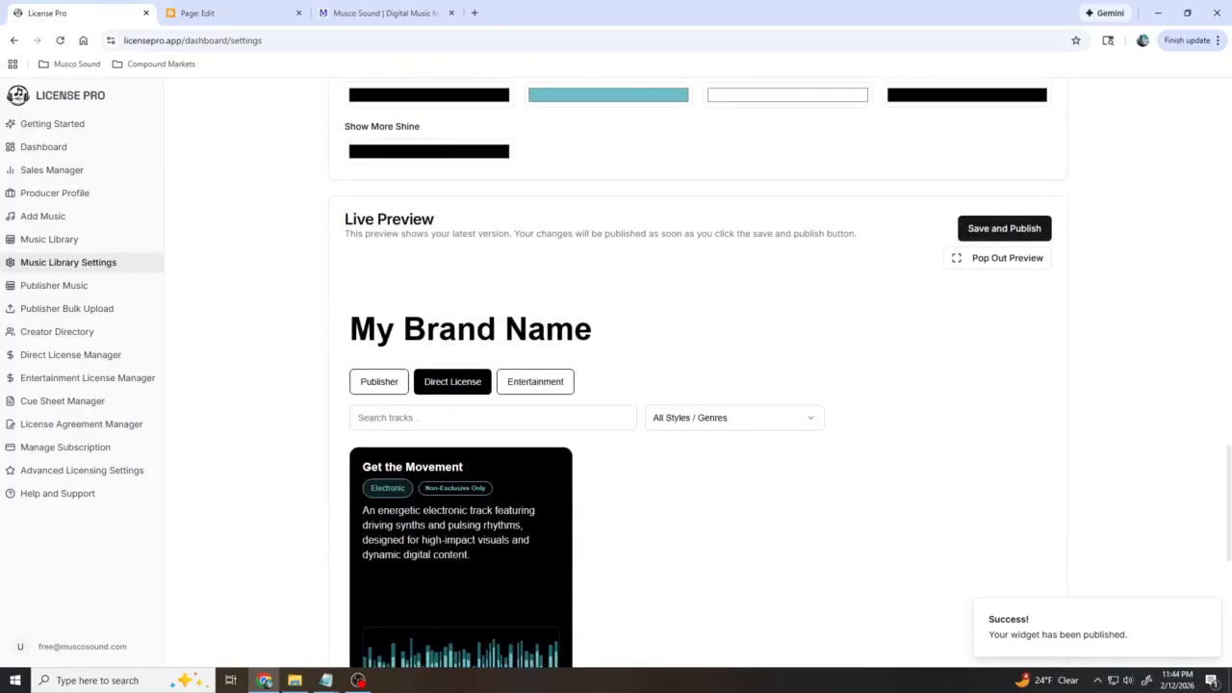
left_click(1006, 258)
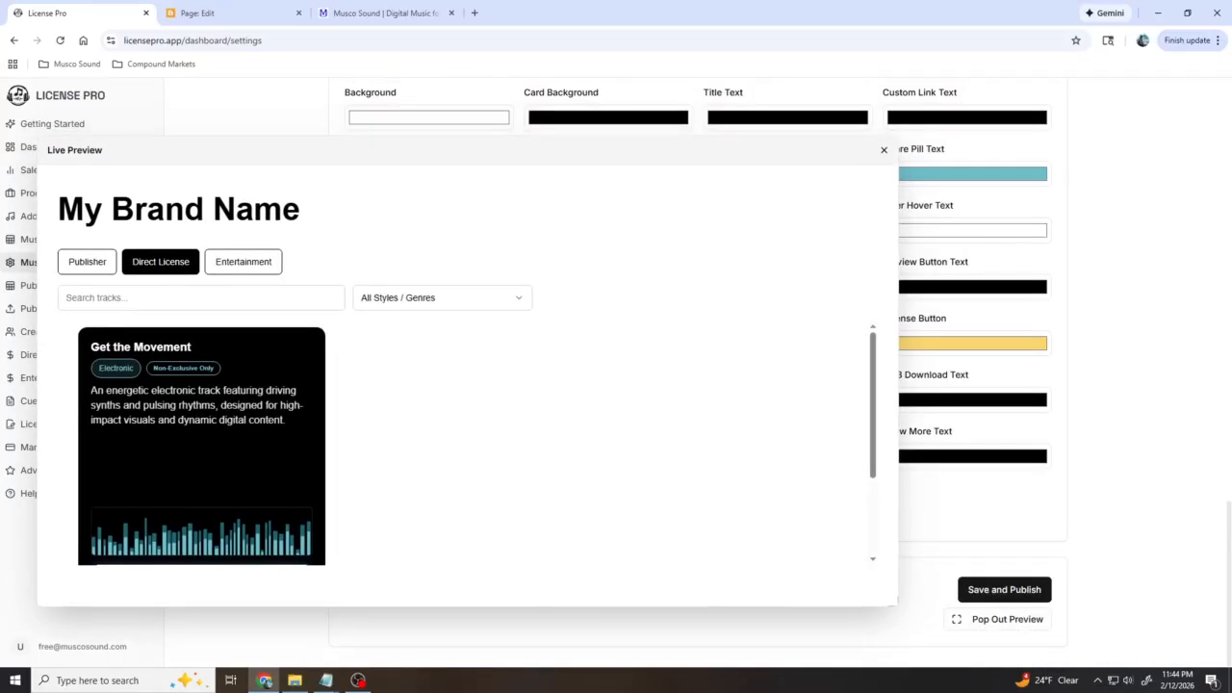
left_click_drag(896, 604, 330, 604)
Set the licensing store title to "Lion House Project".
scroll(332, 602, "up", 8)
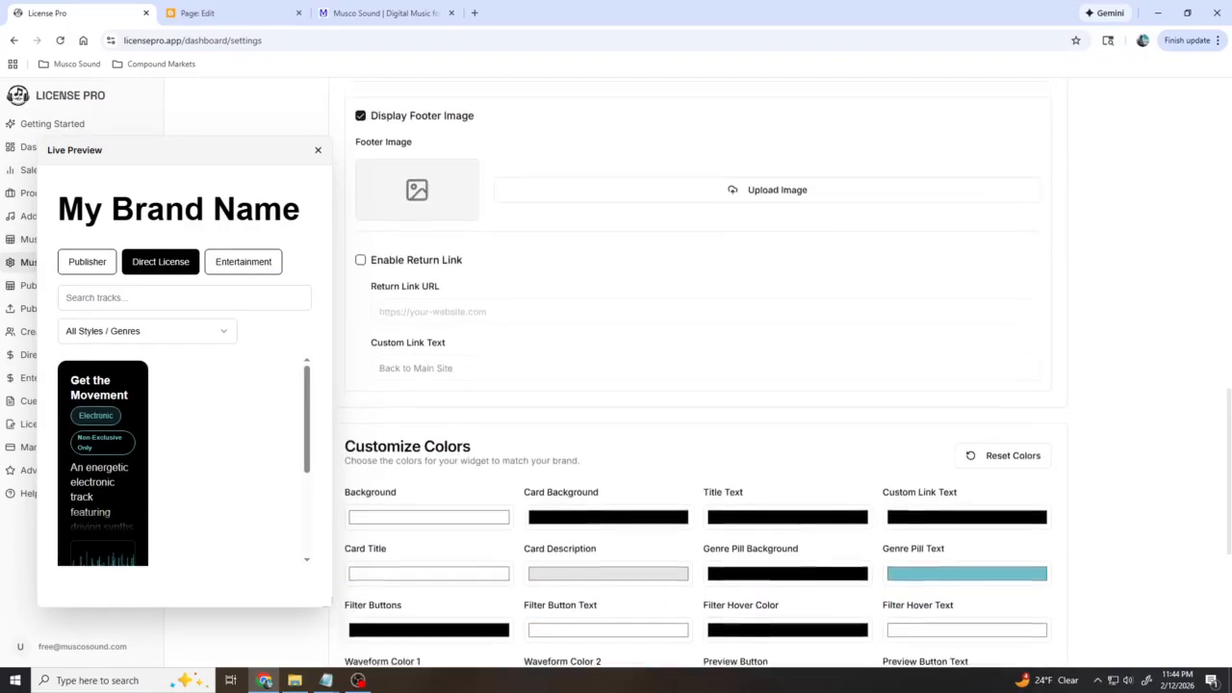
scroll(330, 602, "up", 10)
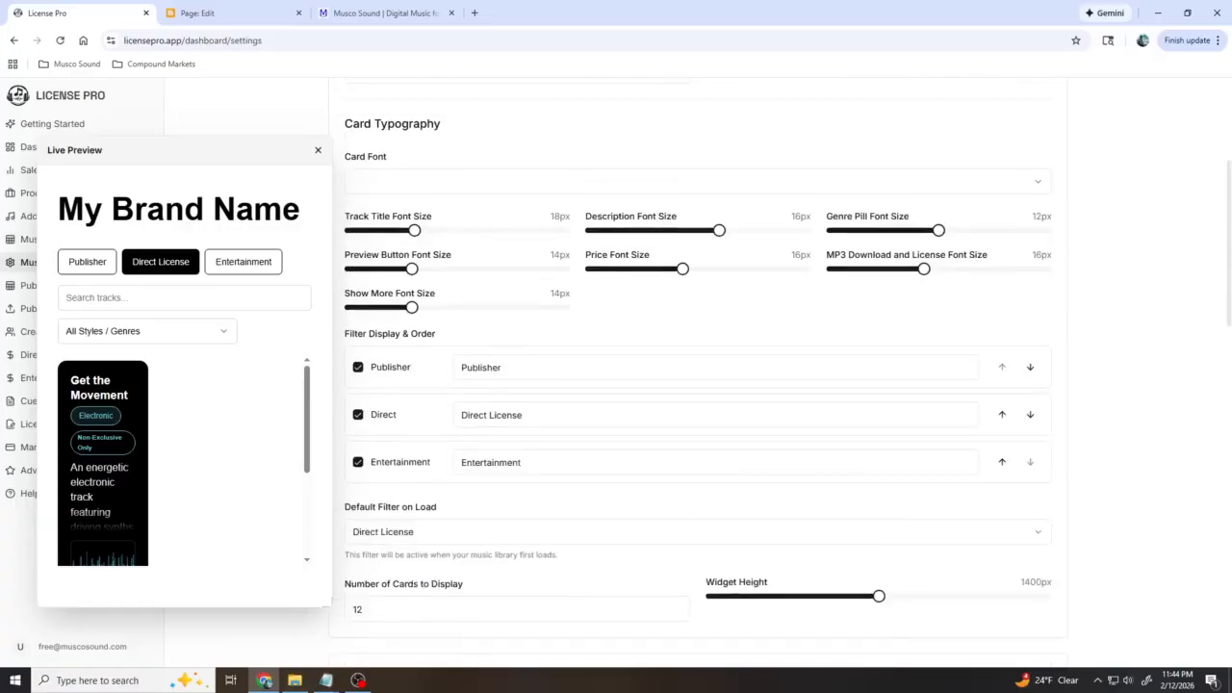
scroll(330, 602, "up", 1)
triple_click(422, 238)
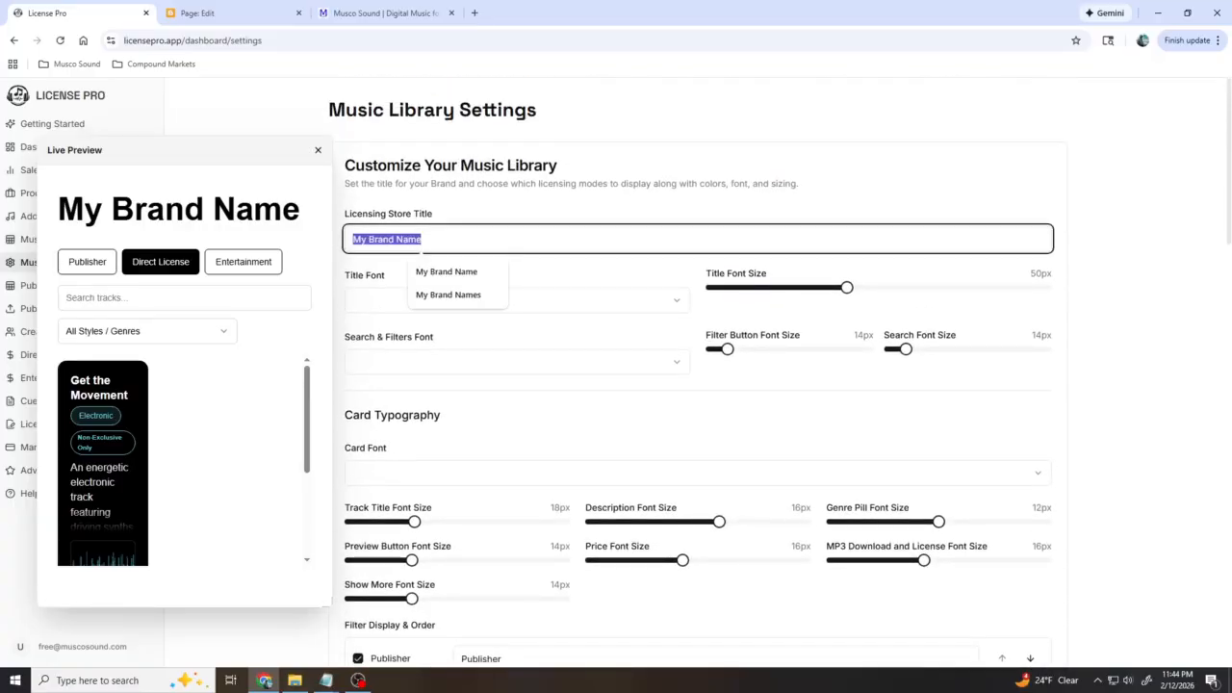
type("Lion")
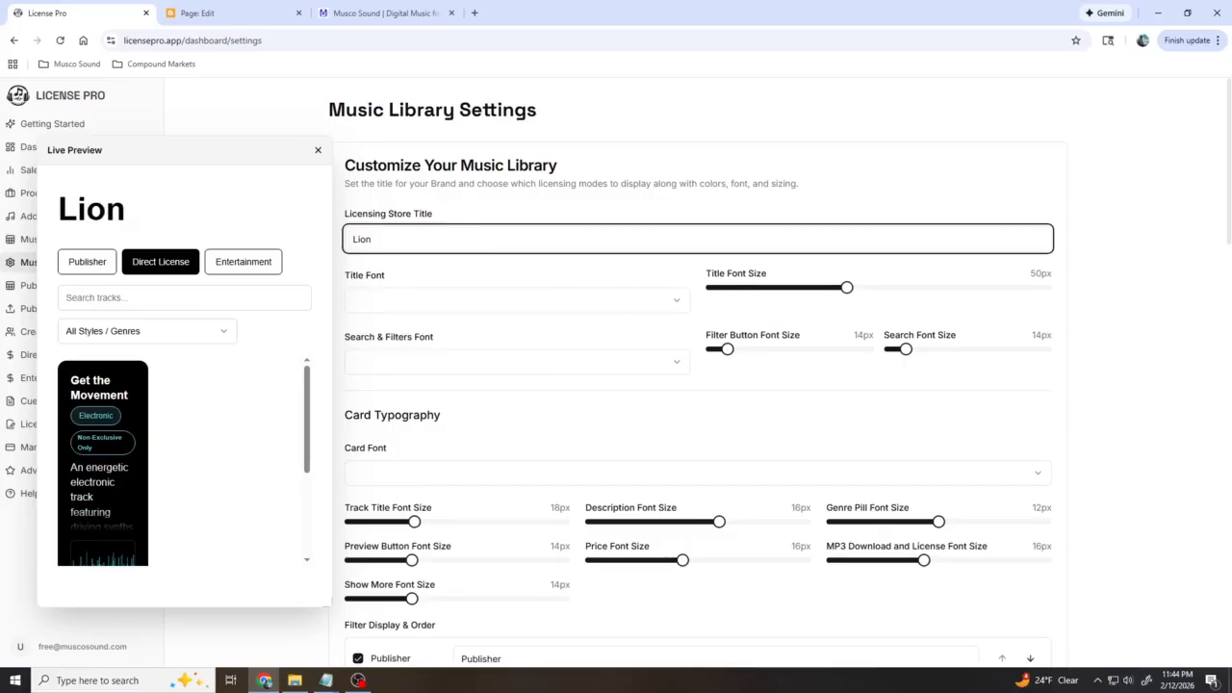
type(" House ")
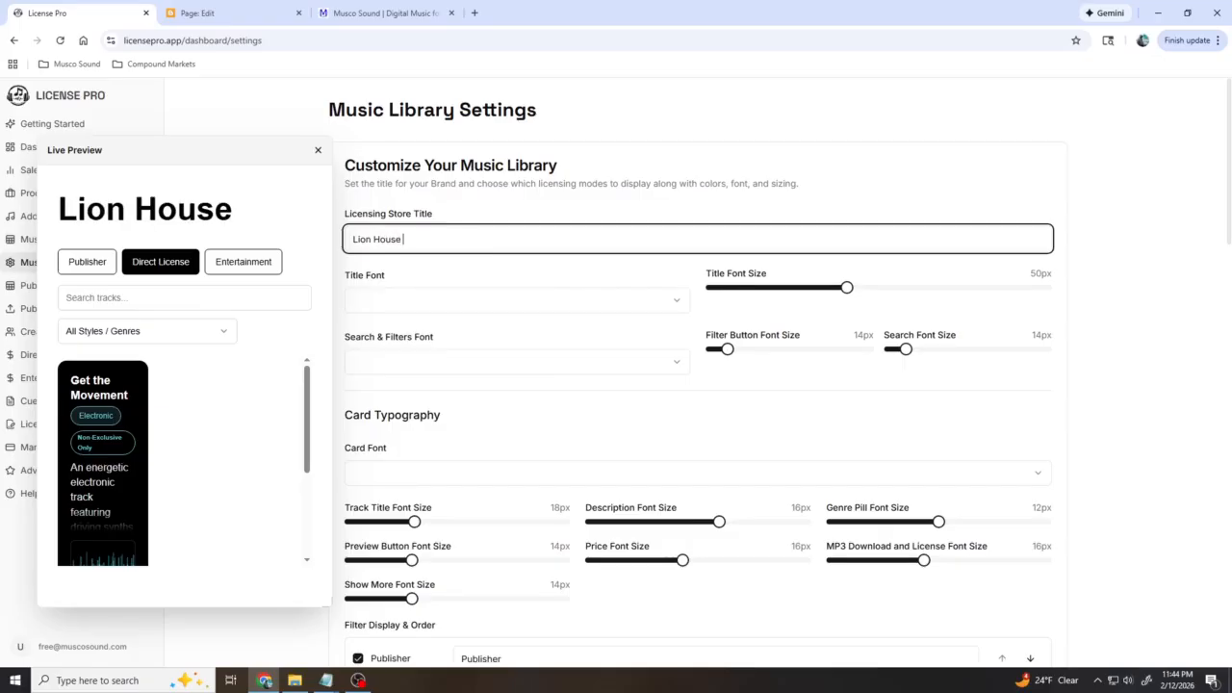
type("Project")
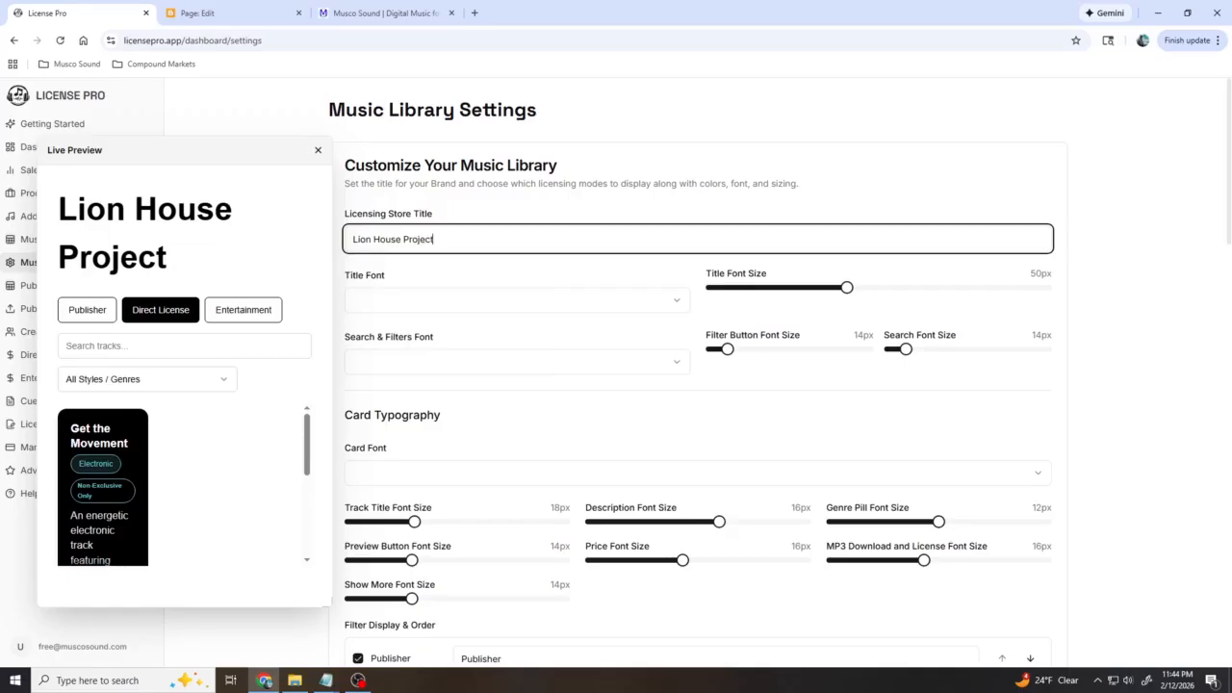
Try the store title in Space Grotesk, Helvetica, Times New Roman, Georgia, Courier New and Verdana to compare the fonts.
left_click(517, 300)
left_click(516, 349)
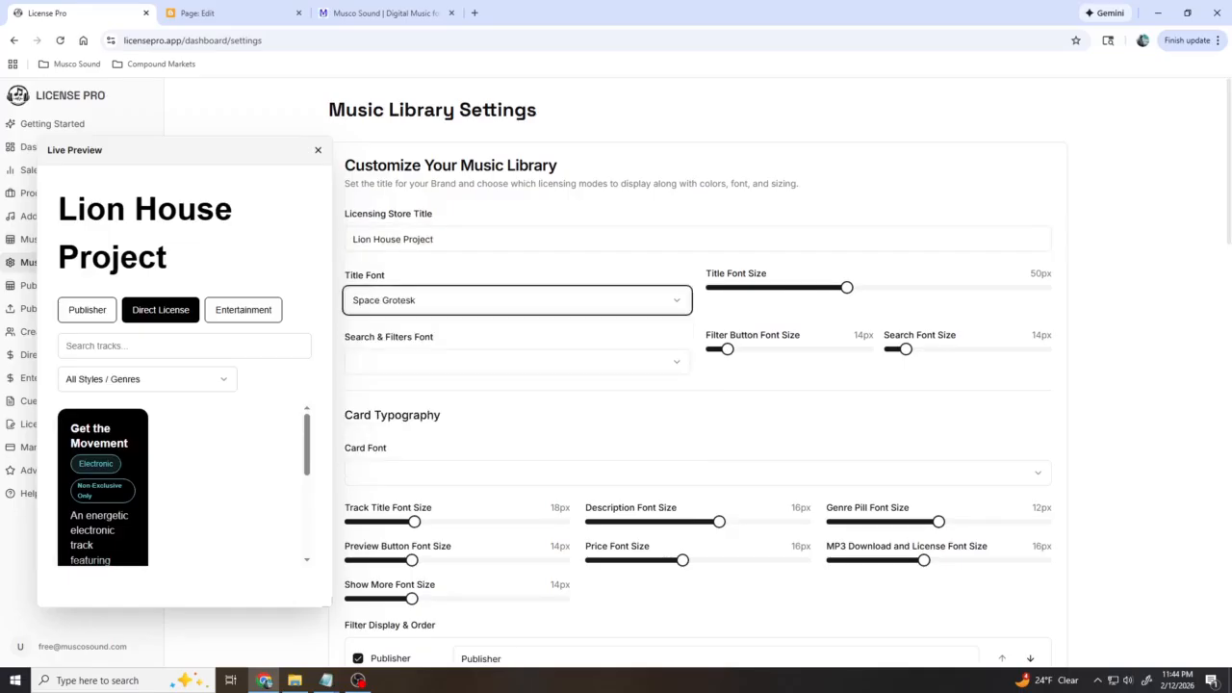
left_click(517, 300)
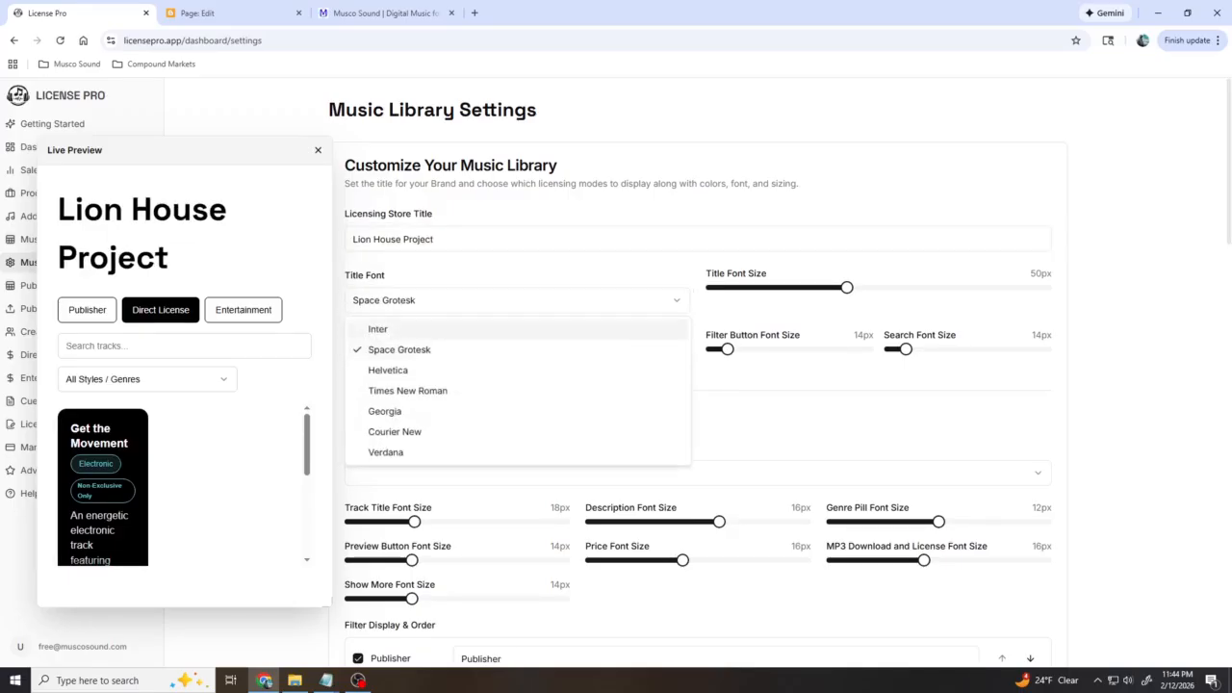
left_click(517, 369)
left_click(516, 300)
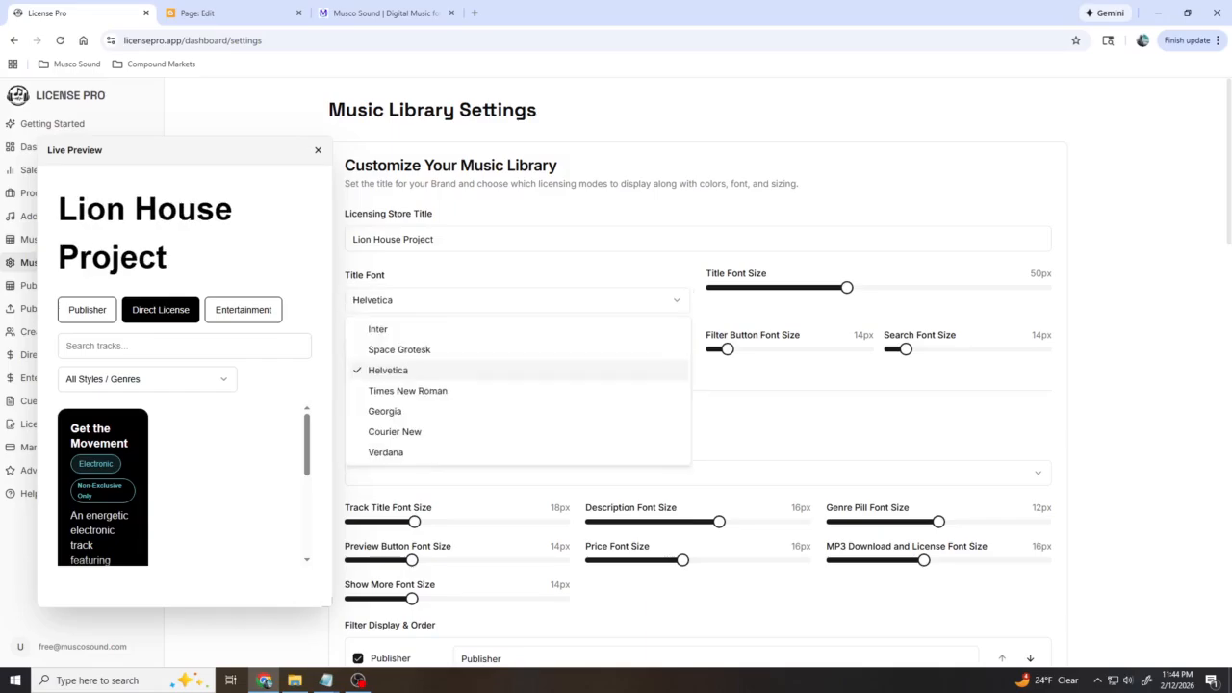
left_click(517, 391)
left_click(517, 300)
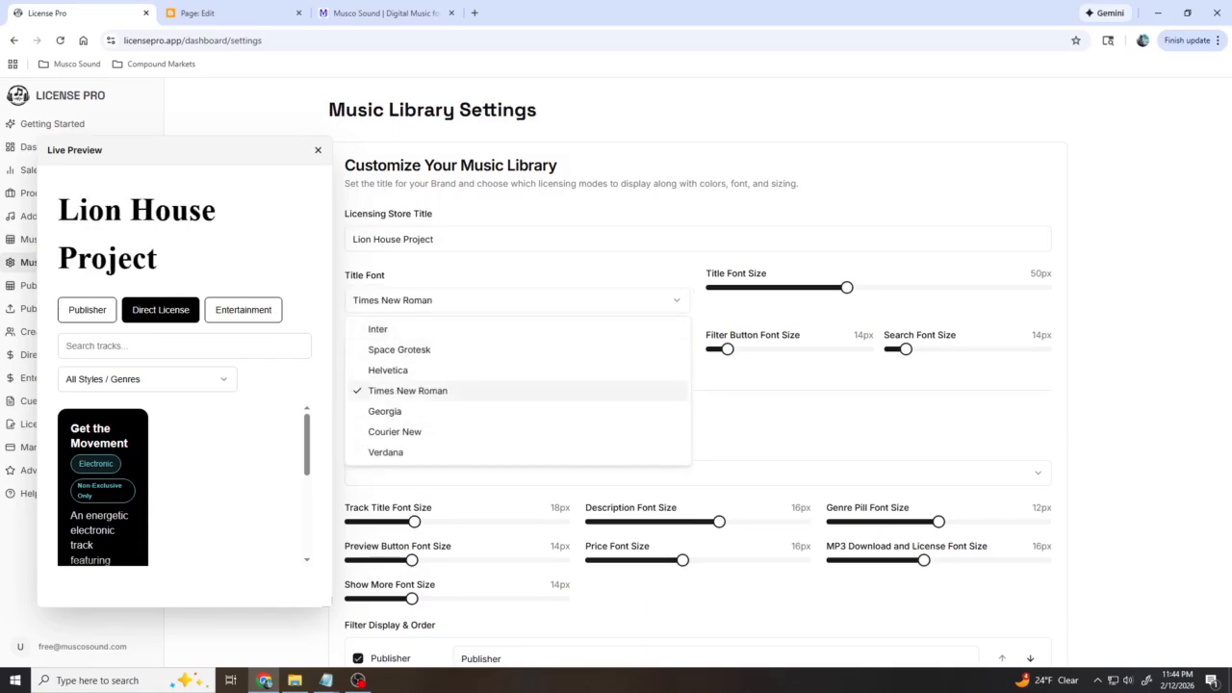
left_click(516, 410)
left_click(517, 300)
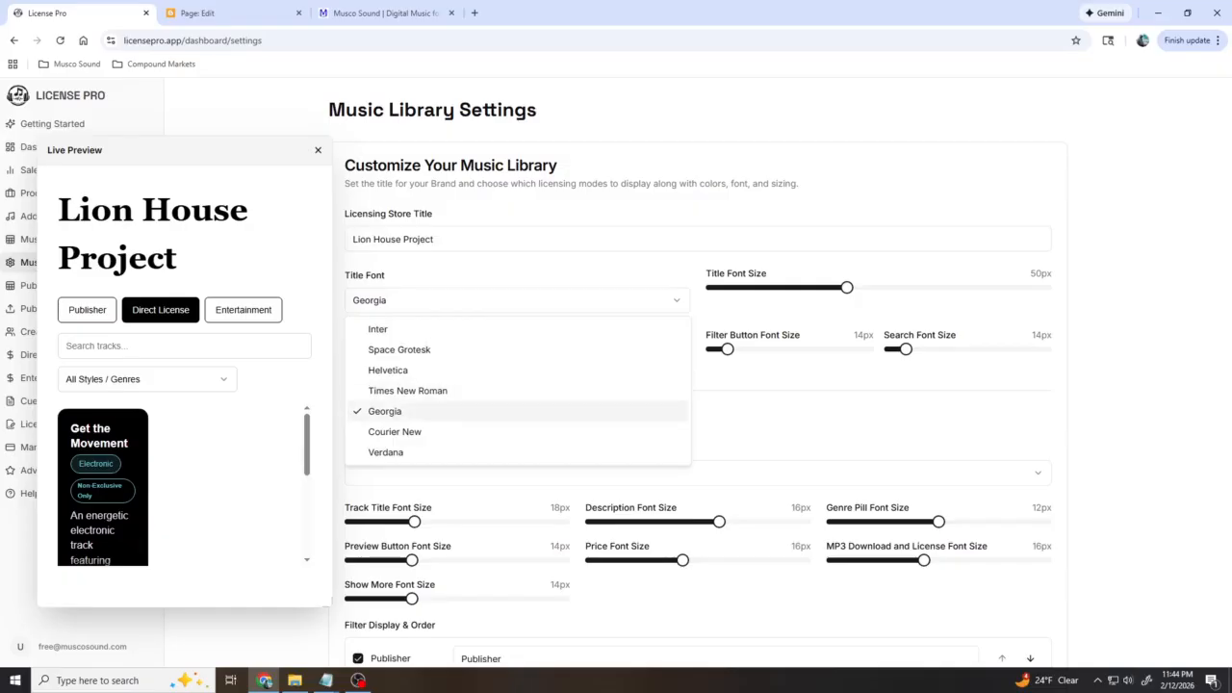
left_click(517, 431)
left_click(517, 300)
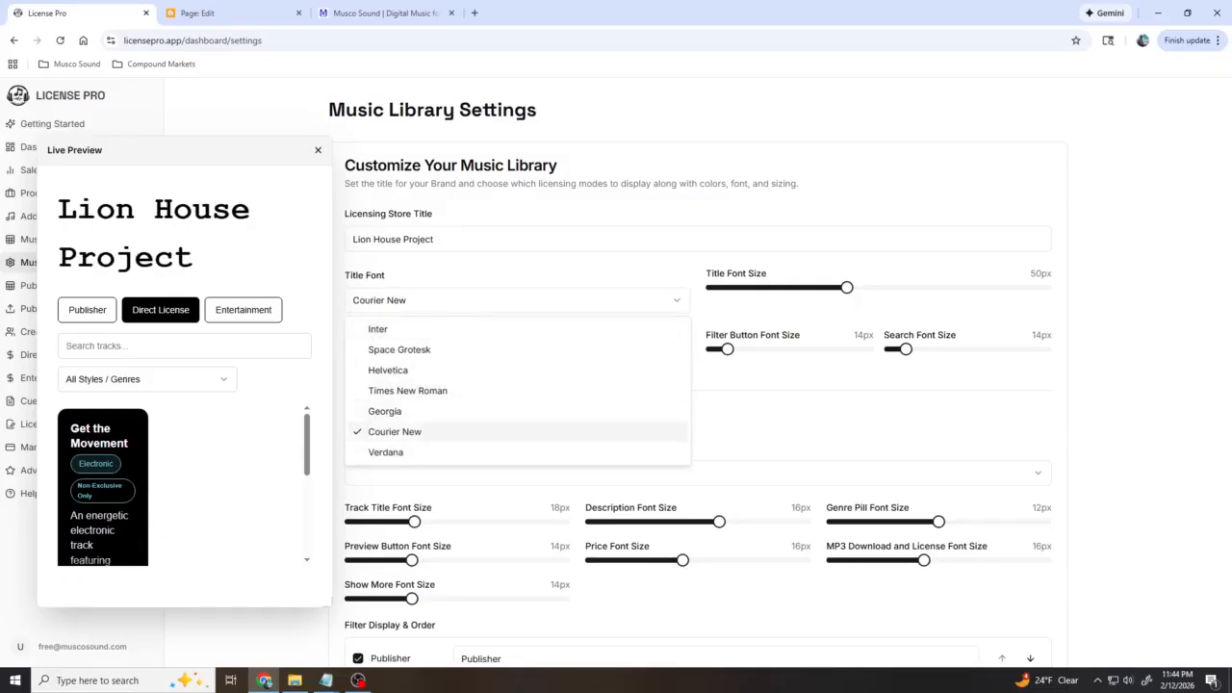
left_click(517, 451)
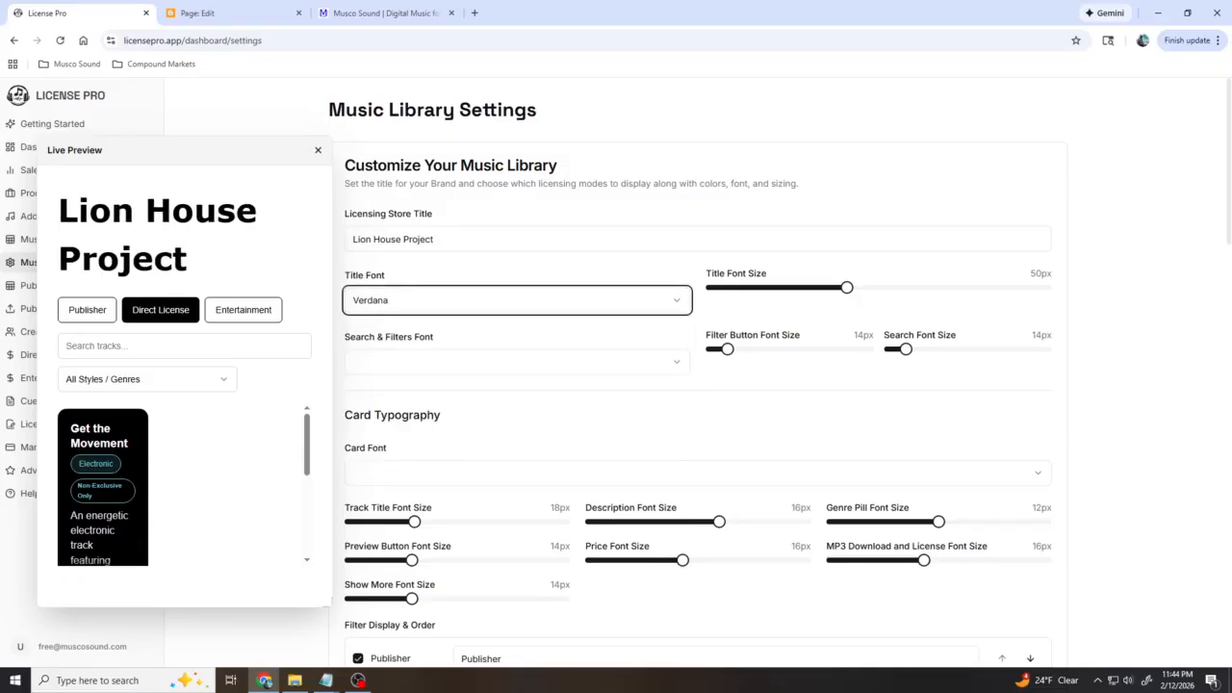
Set the title font to Courier New and the title font size to 56px.
left_click(517, 301)
left_click(517, 431)
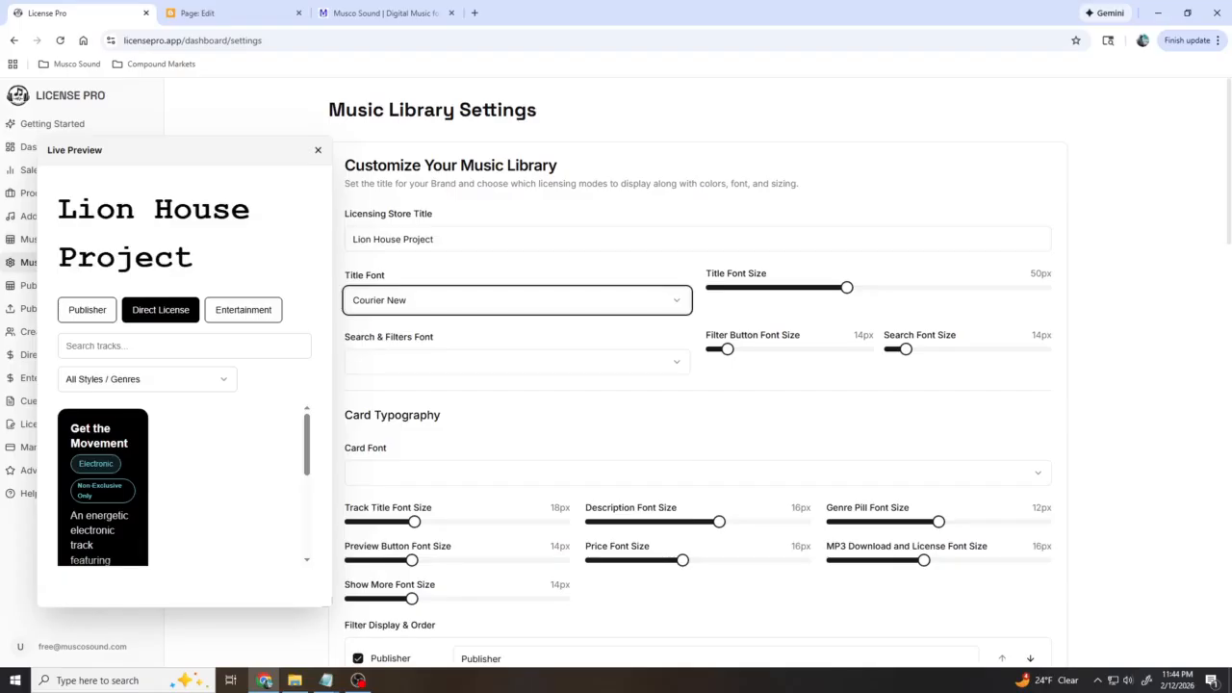
left_click_drag(846, 287, 870, 287)
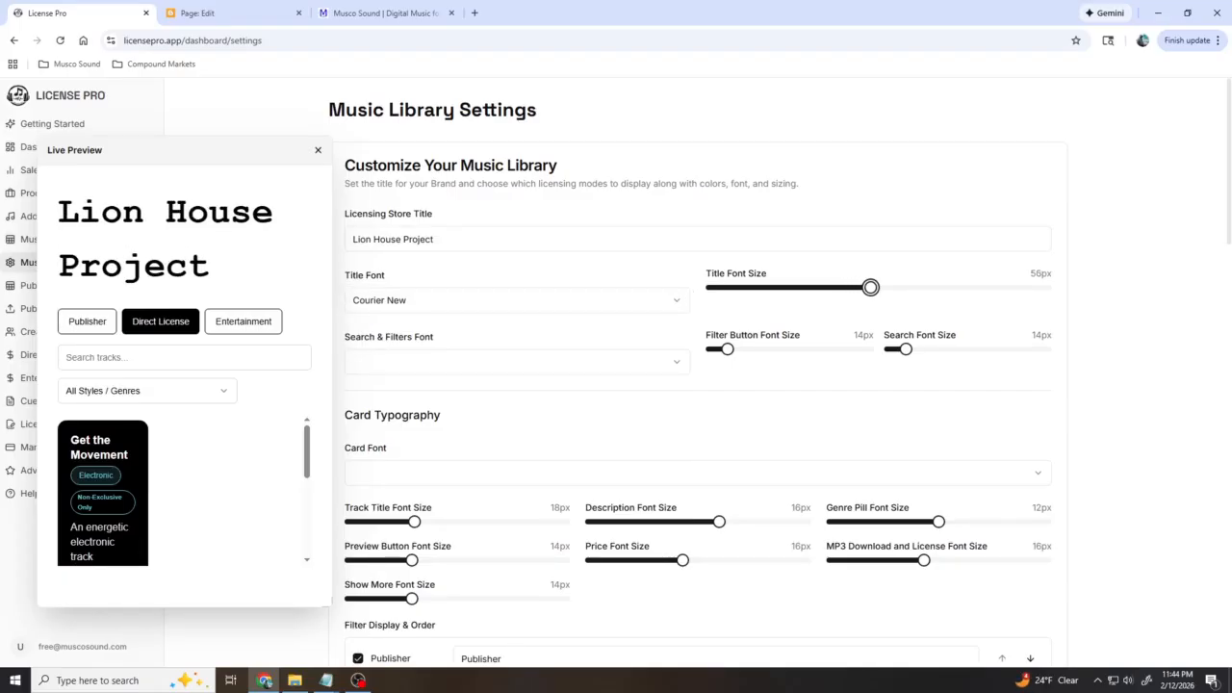
Try Inter, Space Grotesk, Times New Roman, Georgia and Helvetica as the search and filters font.
left_click(517, 360)
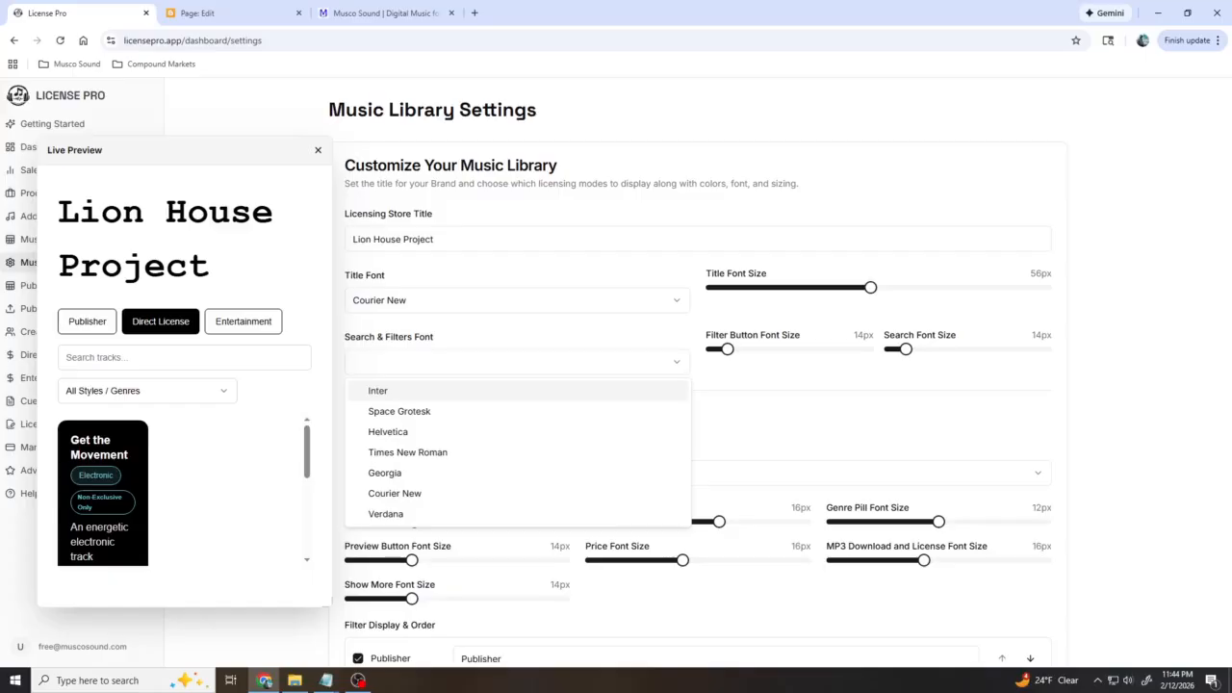
left_click(378, 391)
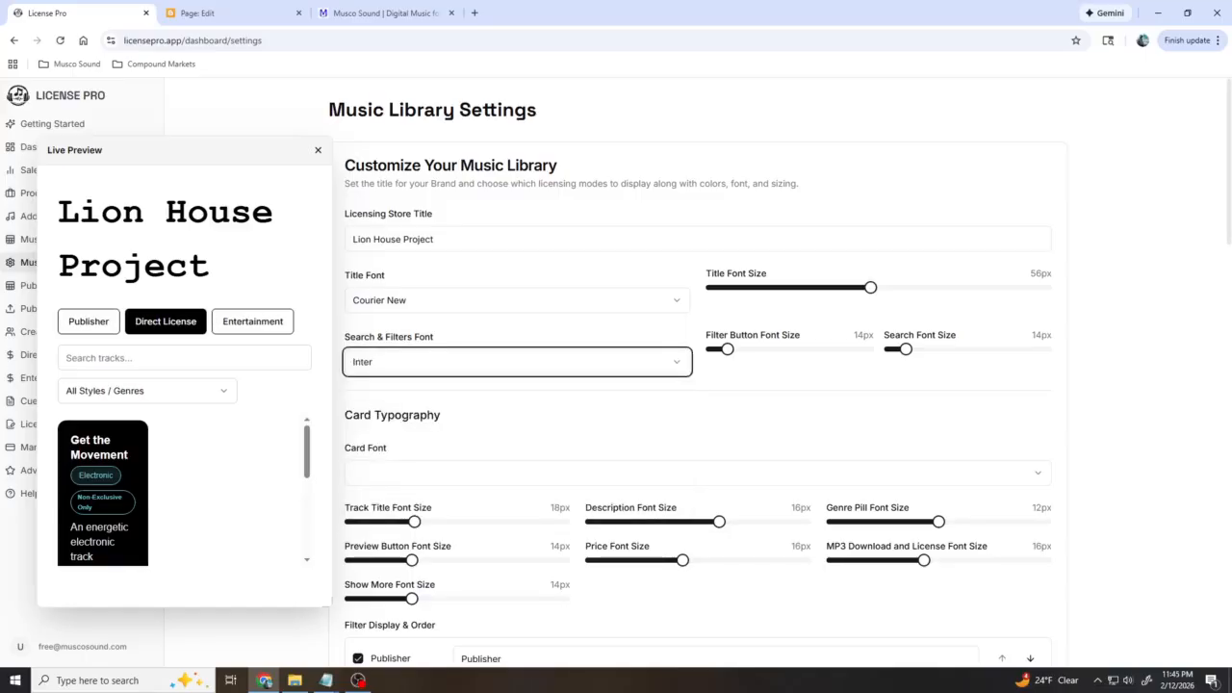
left_click(517, 362)
left_click(401, 411)
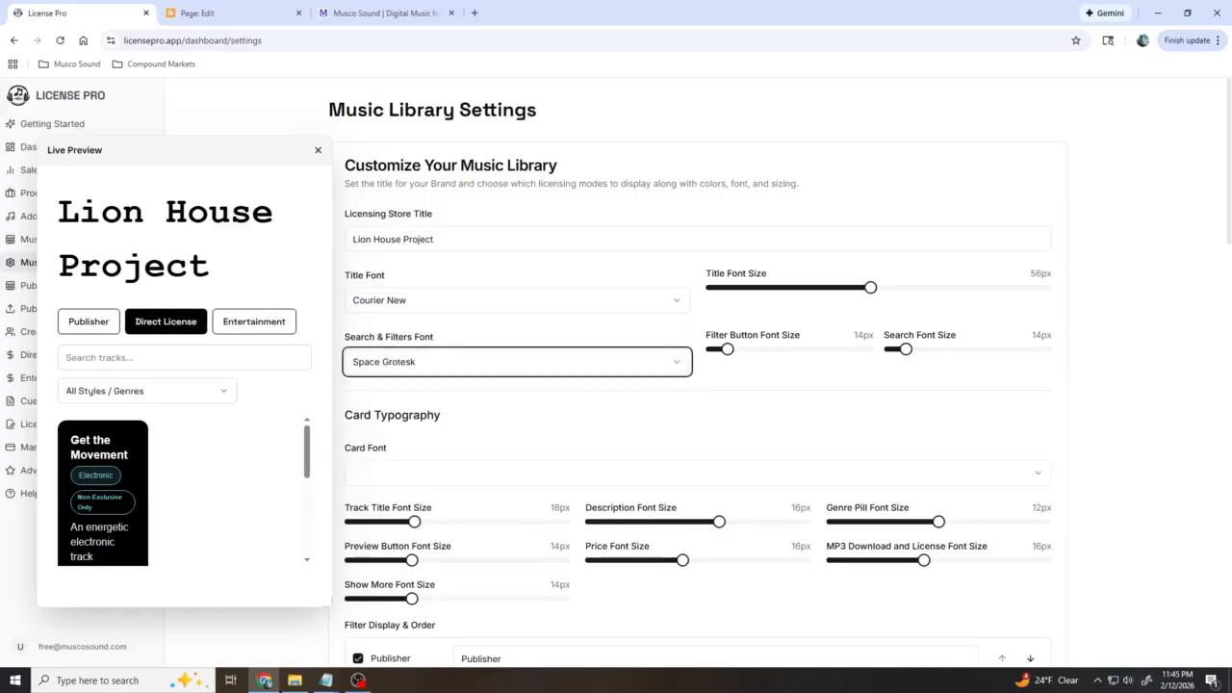
left_click(517, 362)
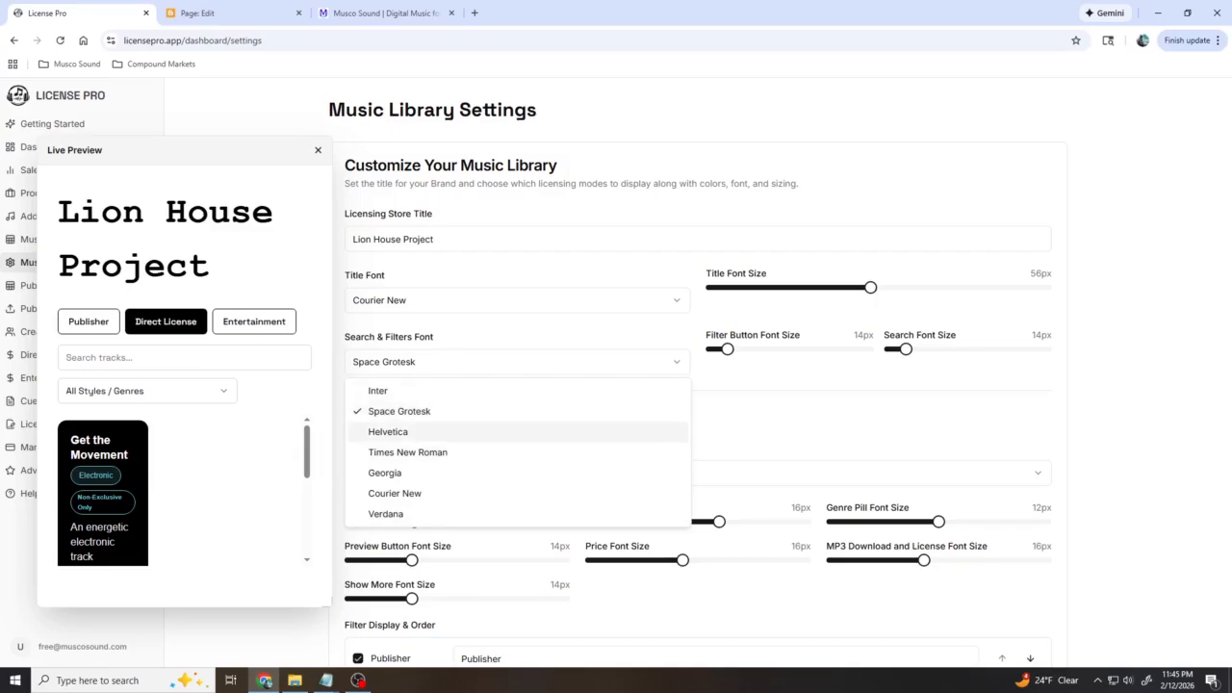
left_click(408, 452)
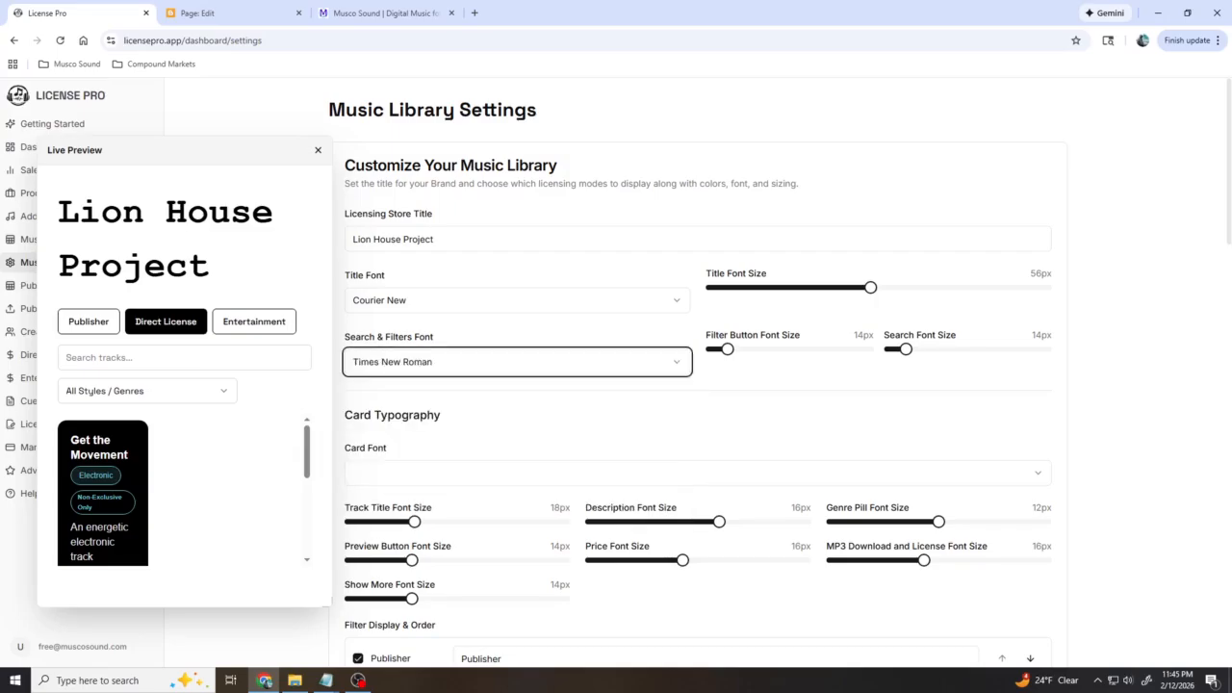
left_click(517, 362)
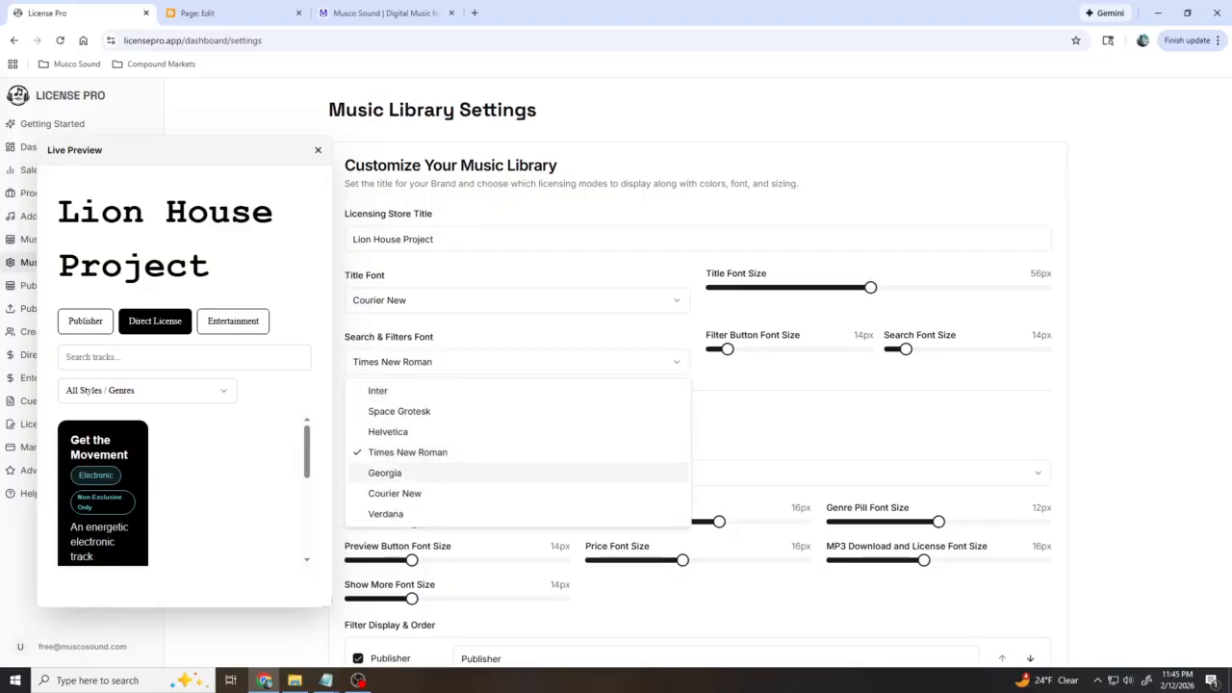
left_click(385, 473)
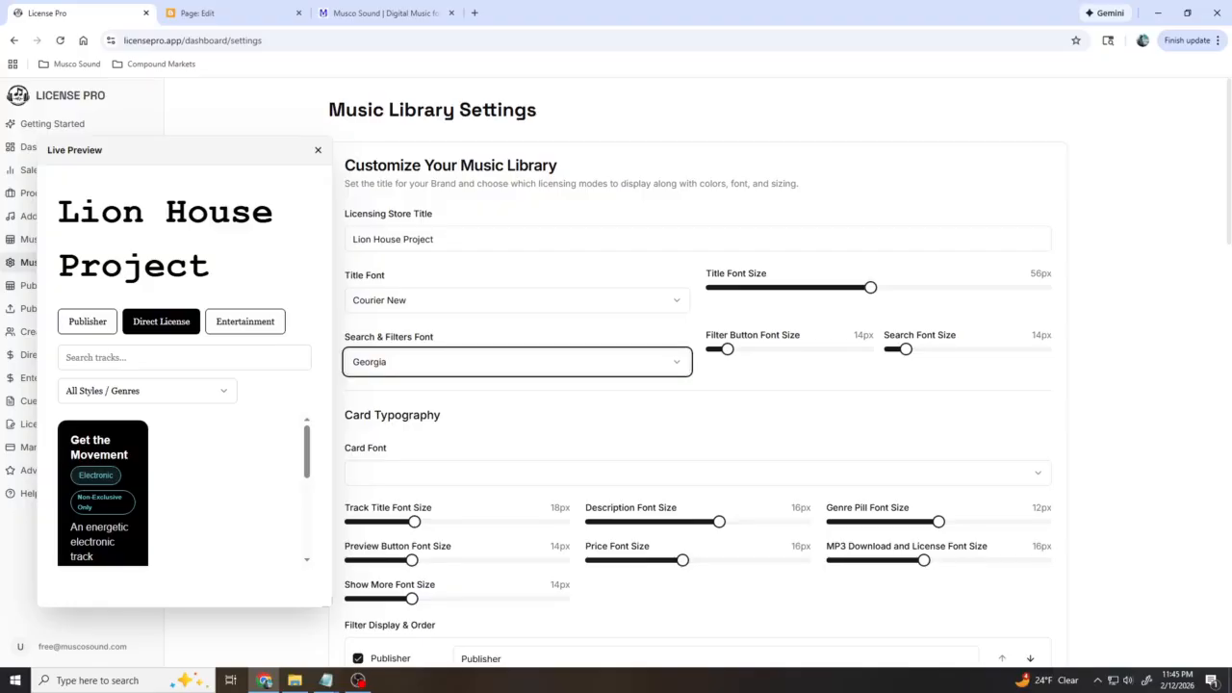
left_click(517, 362)
left_click(516, 431)
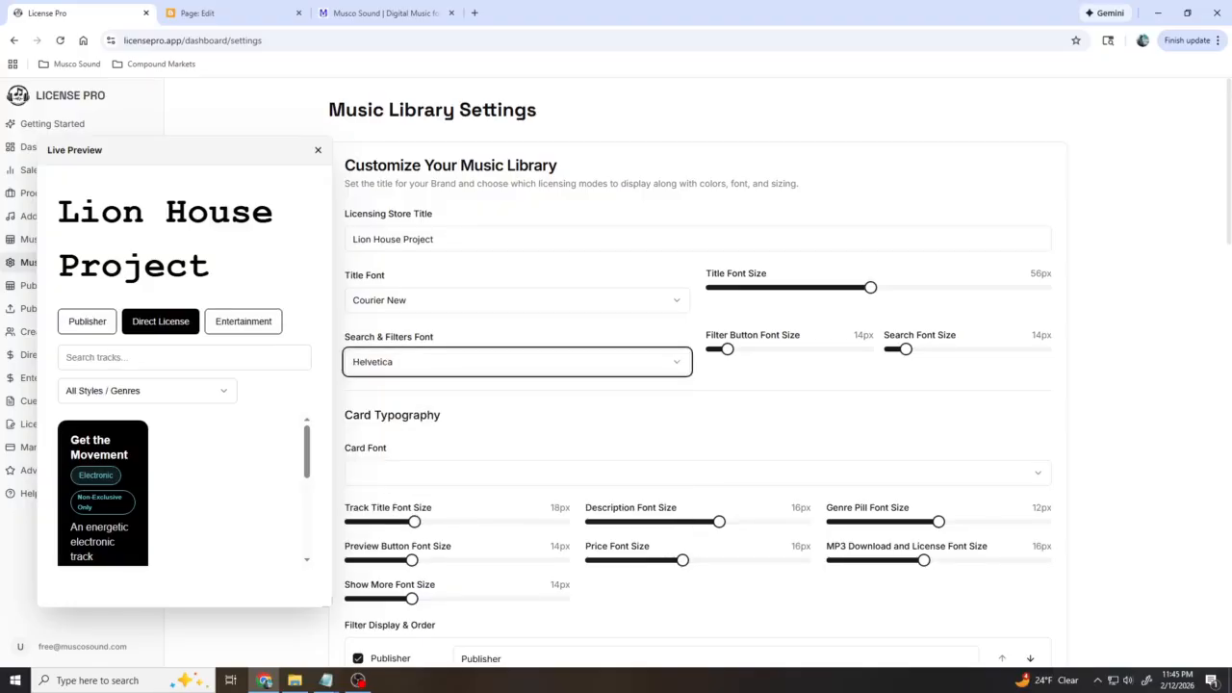
Set the search and filters font to Verdana and the filter button font size to 20px.
left_click(516, 362)
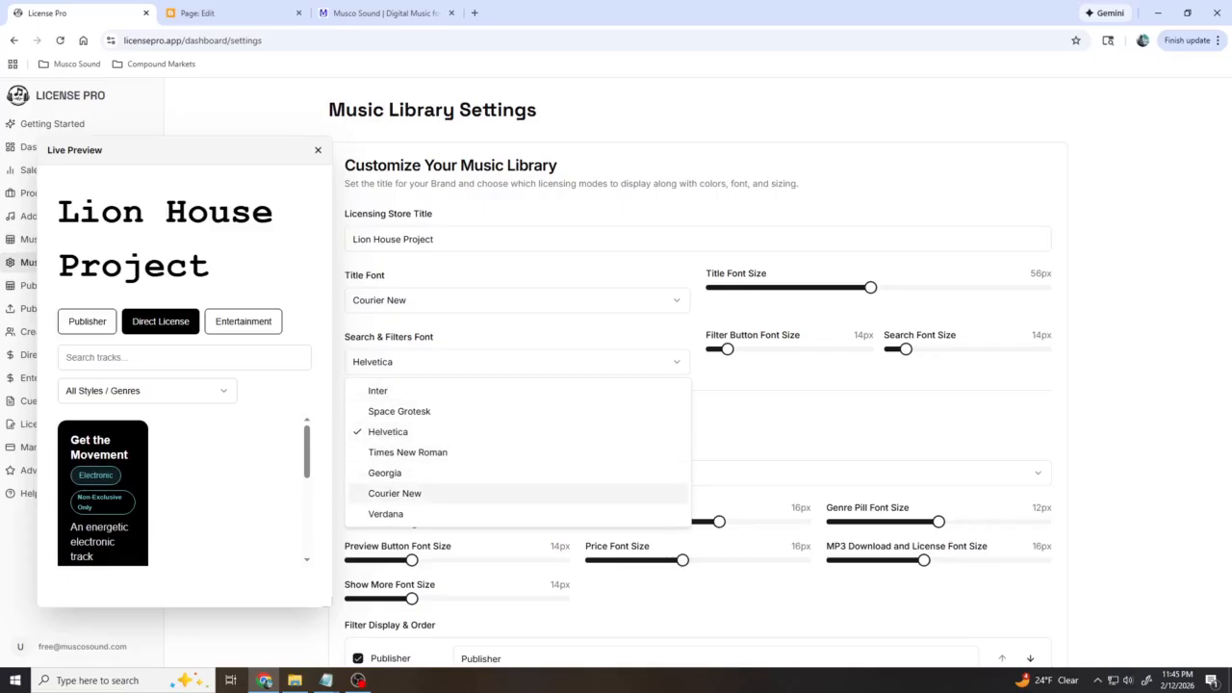
left_click(433, 514)
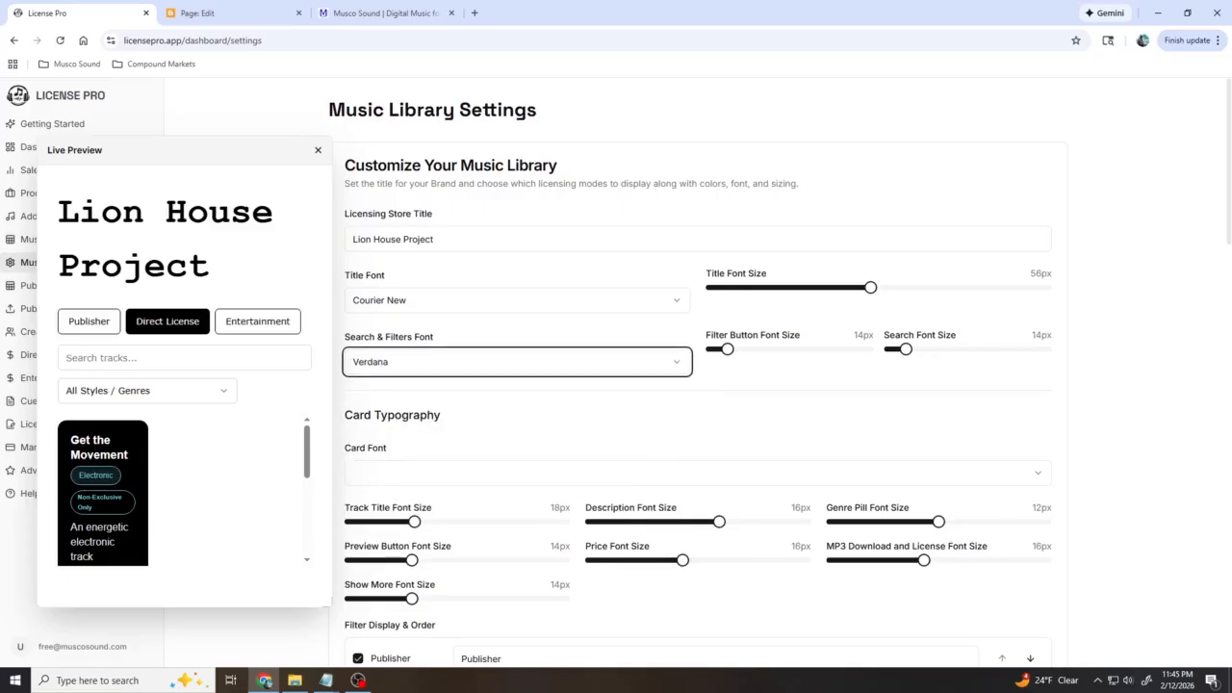
left_click_drag(727, 350, 751, 349)
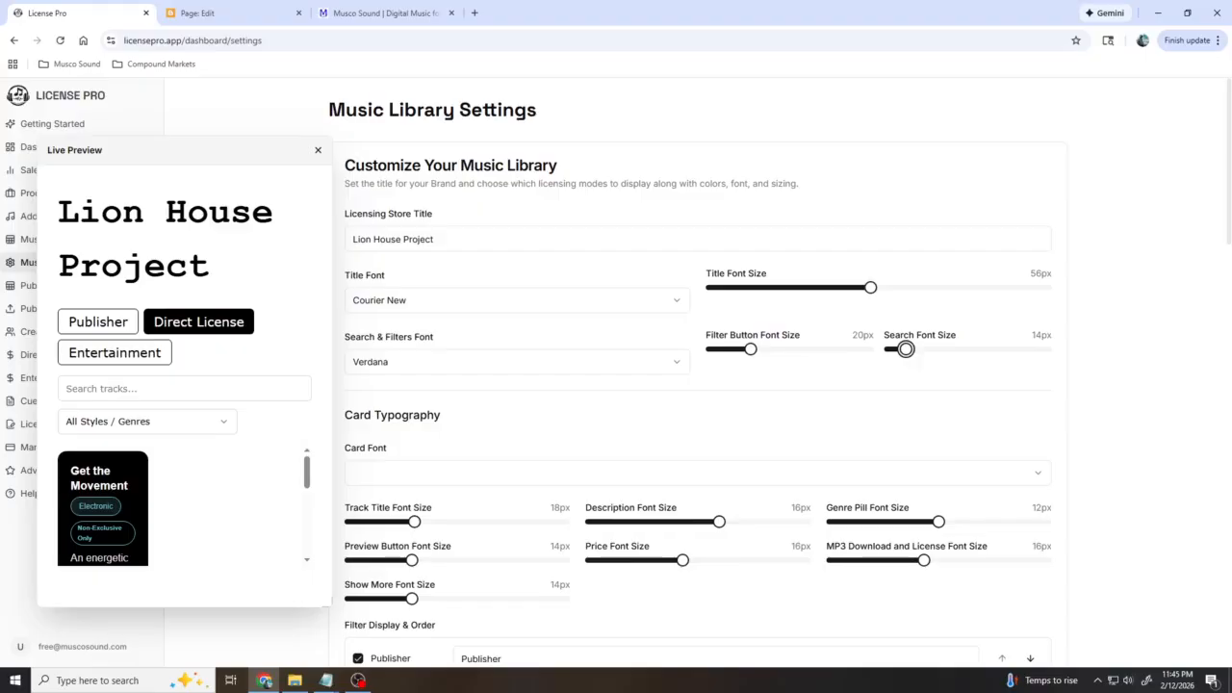
Set the search font size to 18px.
mouse_move(905, 349)
left_mouse_down()
mouse_move(952, 349)
mouse_move(921, 348)
left_mouse_up()
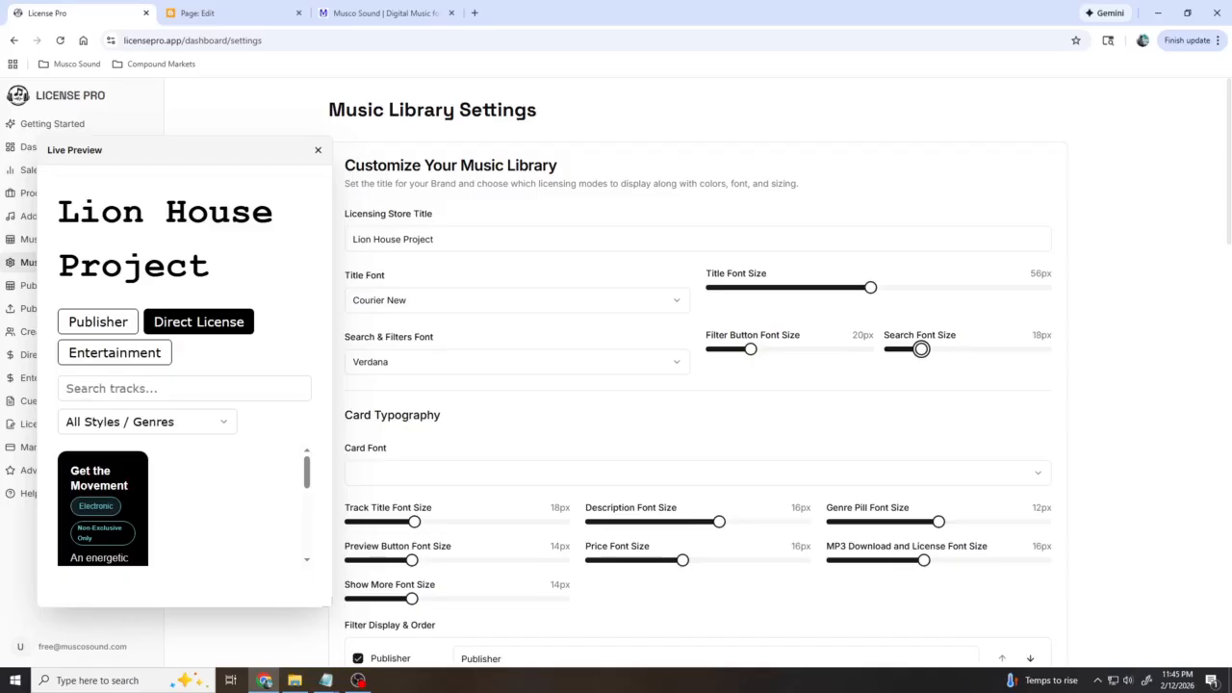
Try Space Grotesk, Helvetica and Times New Roman as the card font to compare them on the track card.
scroll(921, 348, "down", 3)
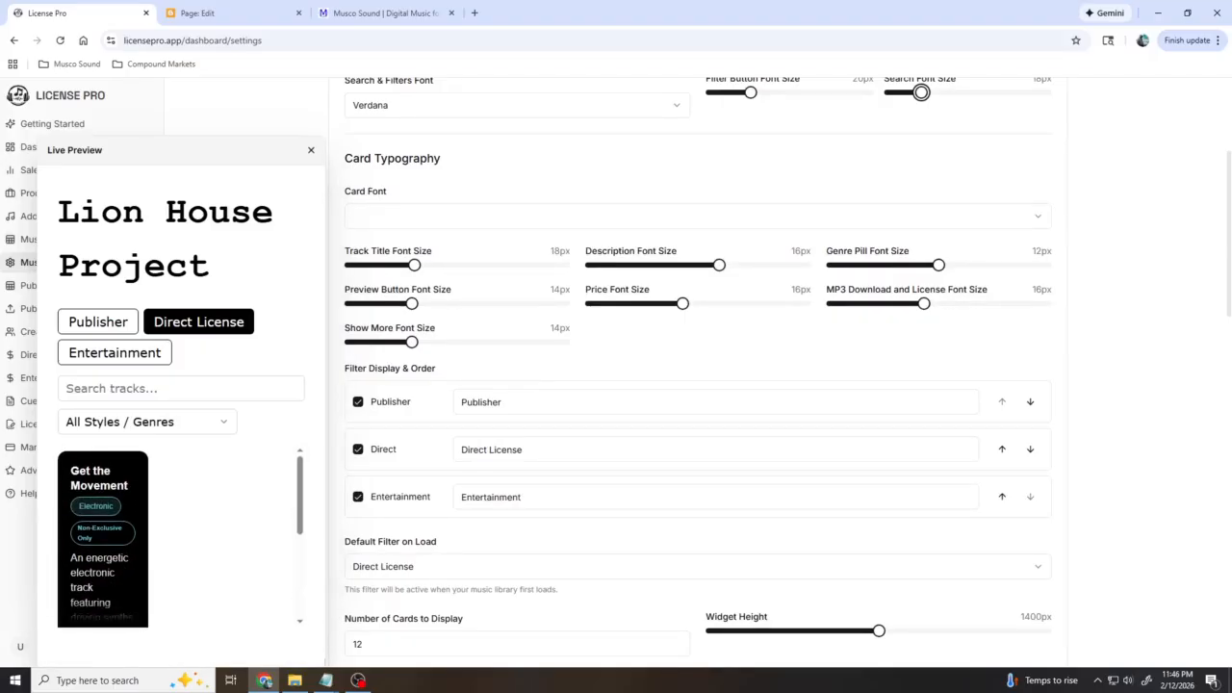
left_click_drag(300, 495, 300, 524)
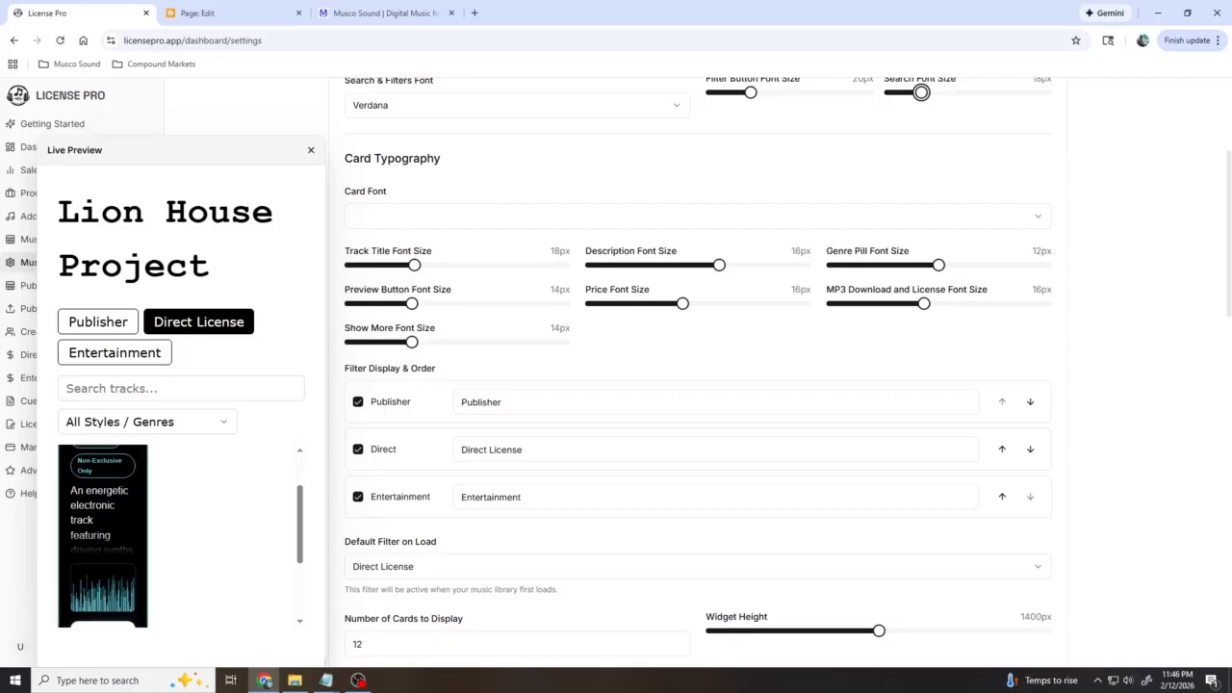
scroll(181, 536, "up", 1)
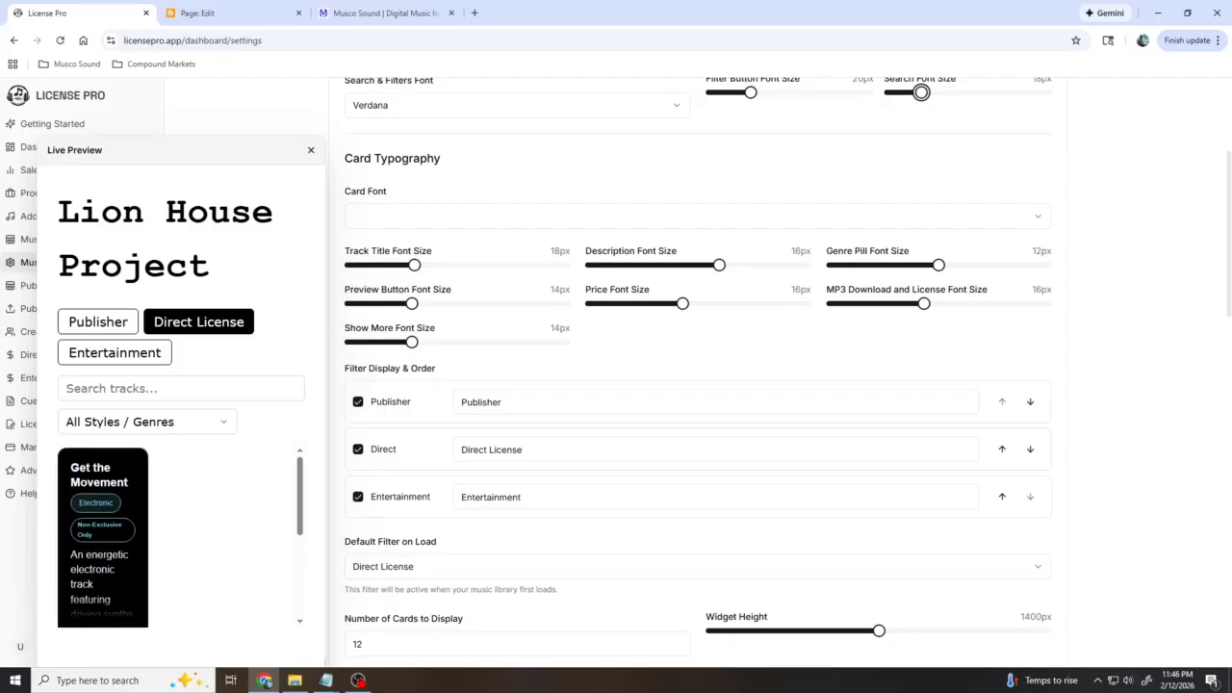
left_click(698, 217)
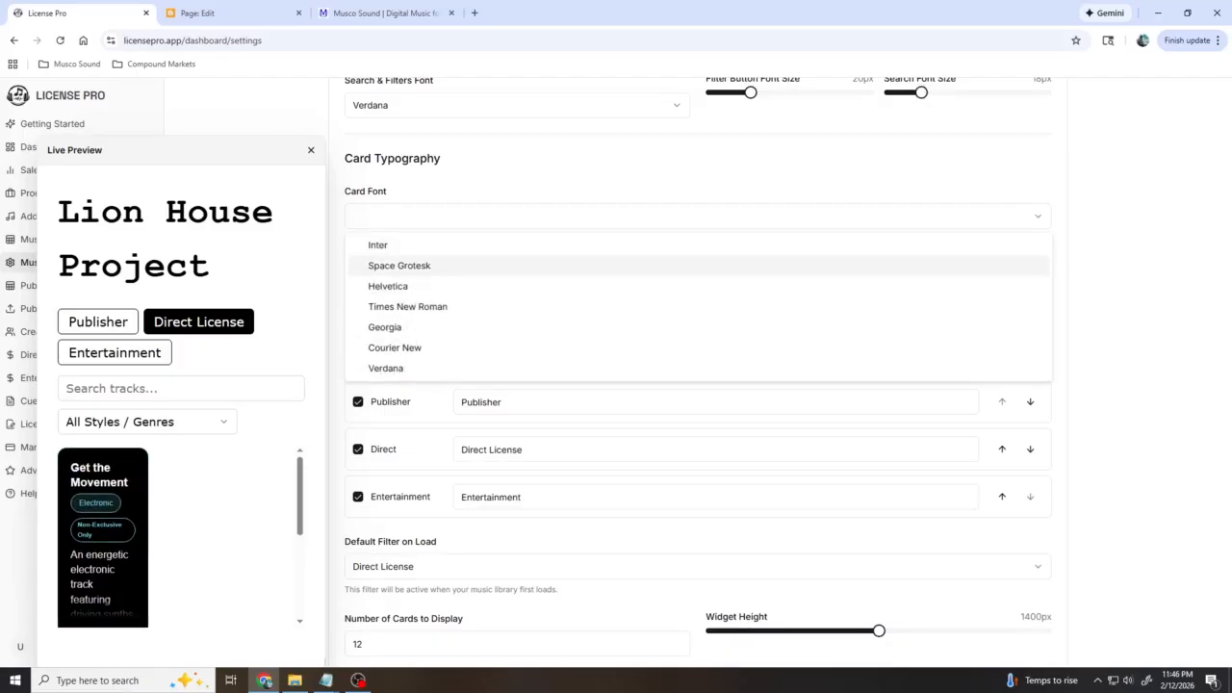
left_click(399, 266)
left_click(698, 217)
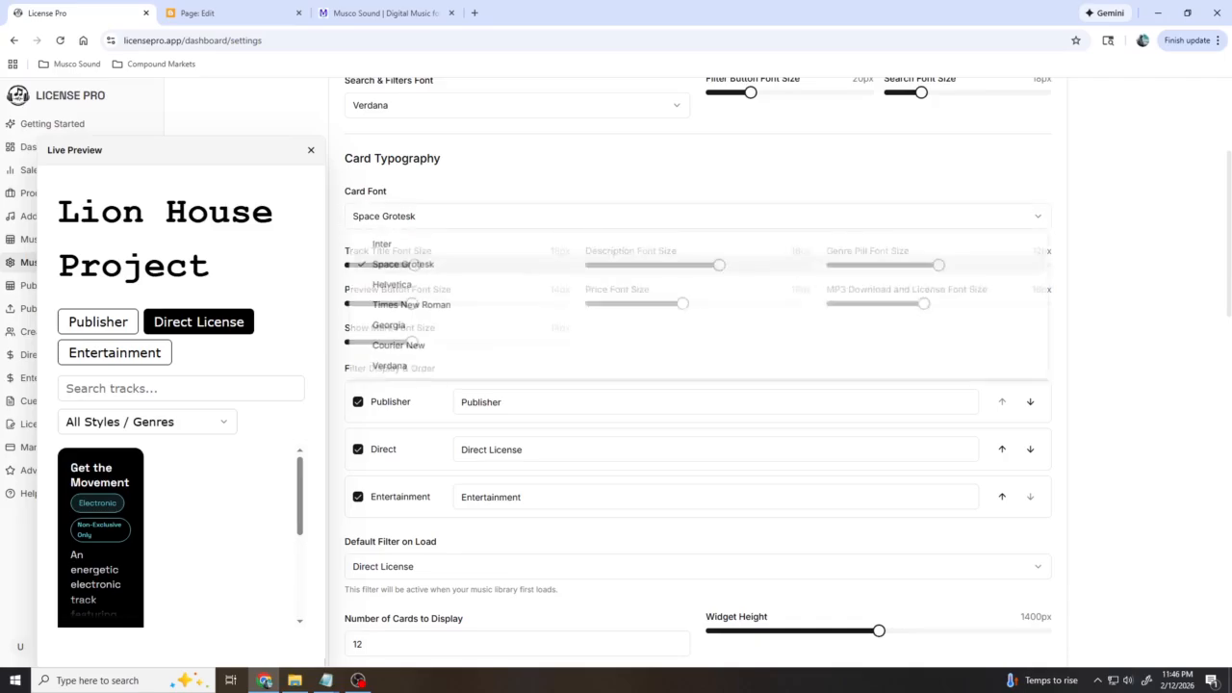
left_click(390, 286)
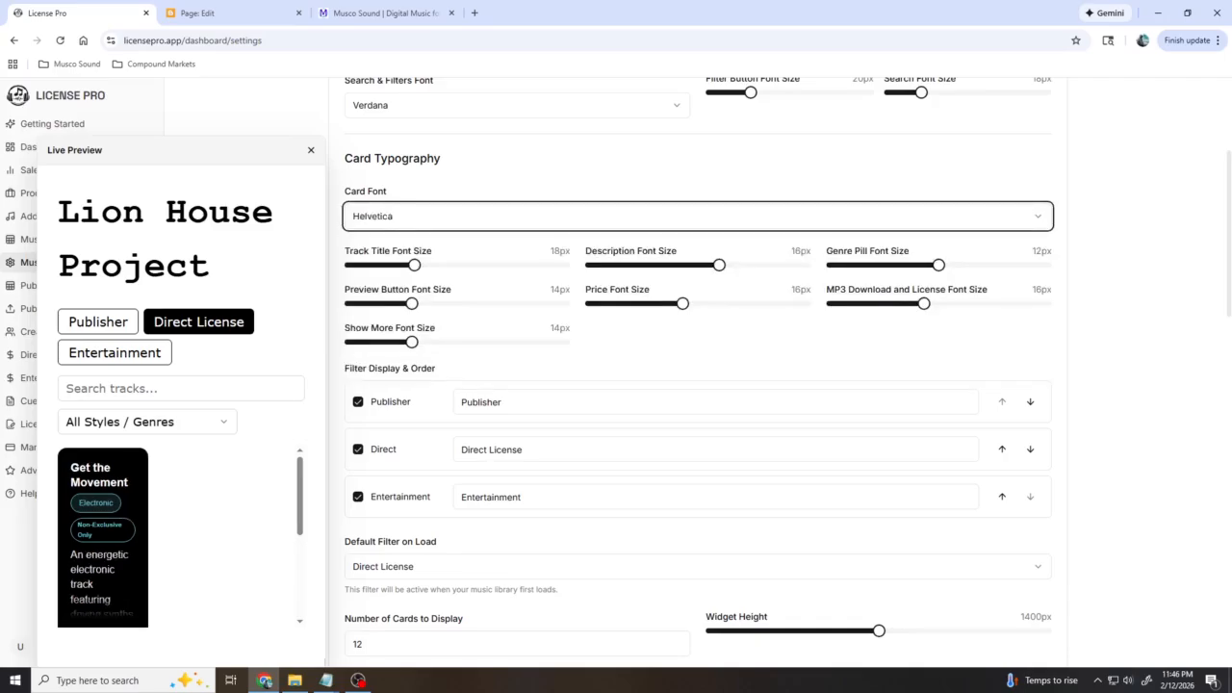
left_click(698, 217)
left_click(394, 305)
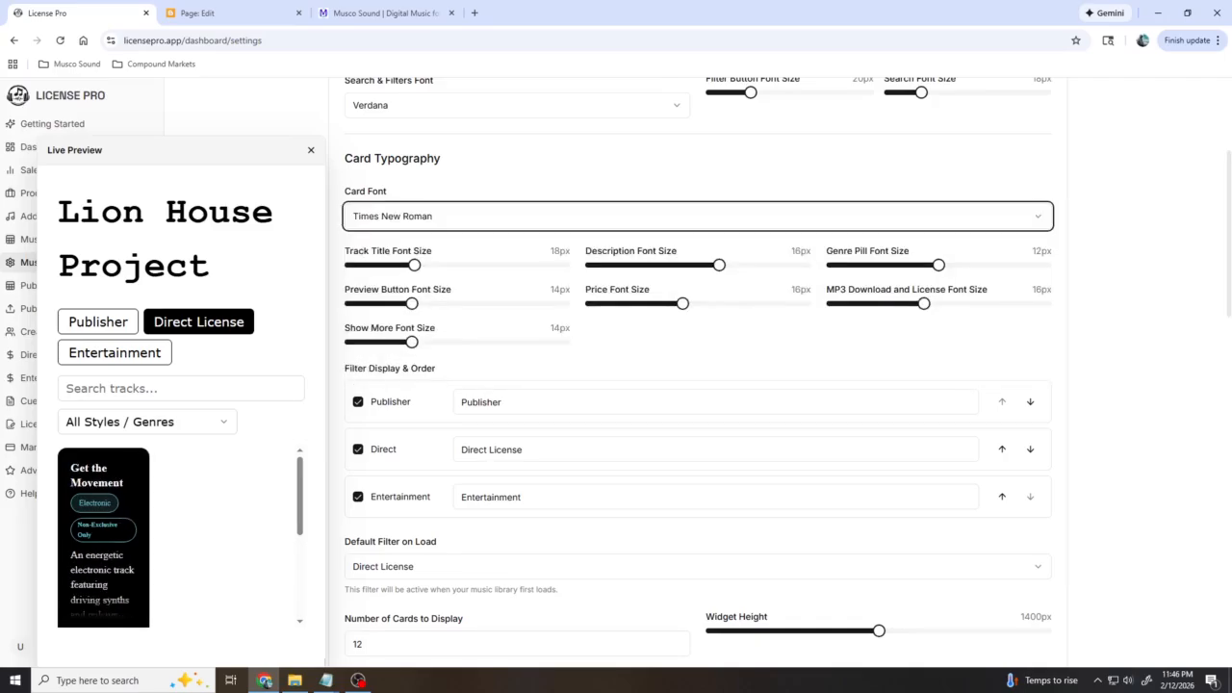
Set the card font to Georgia, then shift the live preview window up slightly and shorten it.
left_click(698, 217)
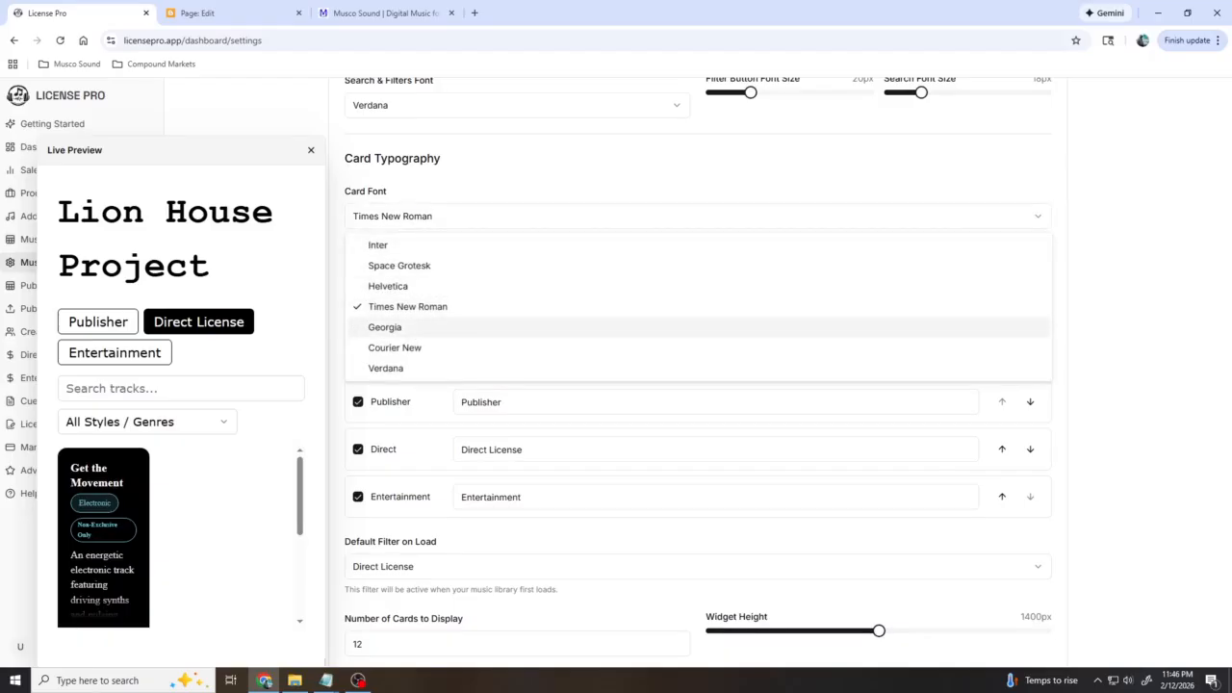
left_click(390, 325)
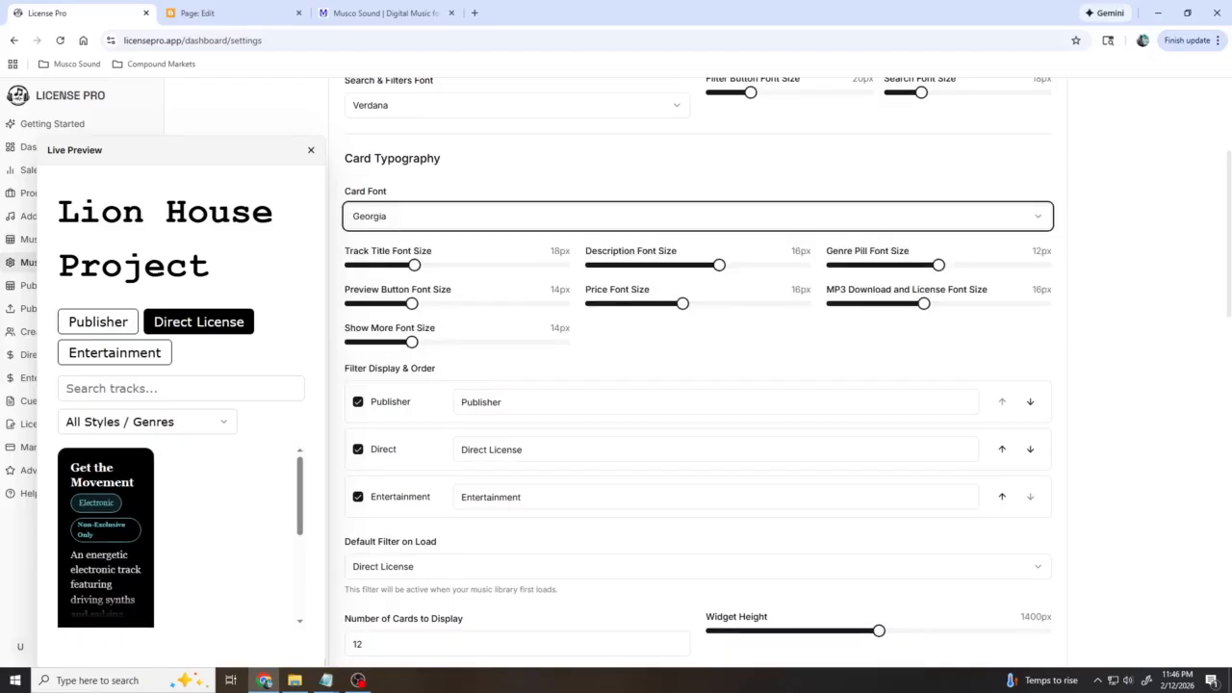
left_click_drag(181, 151, 180, 134)
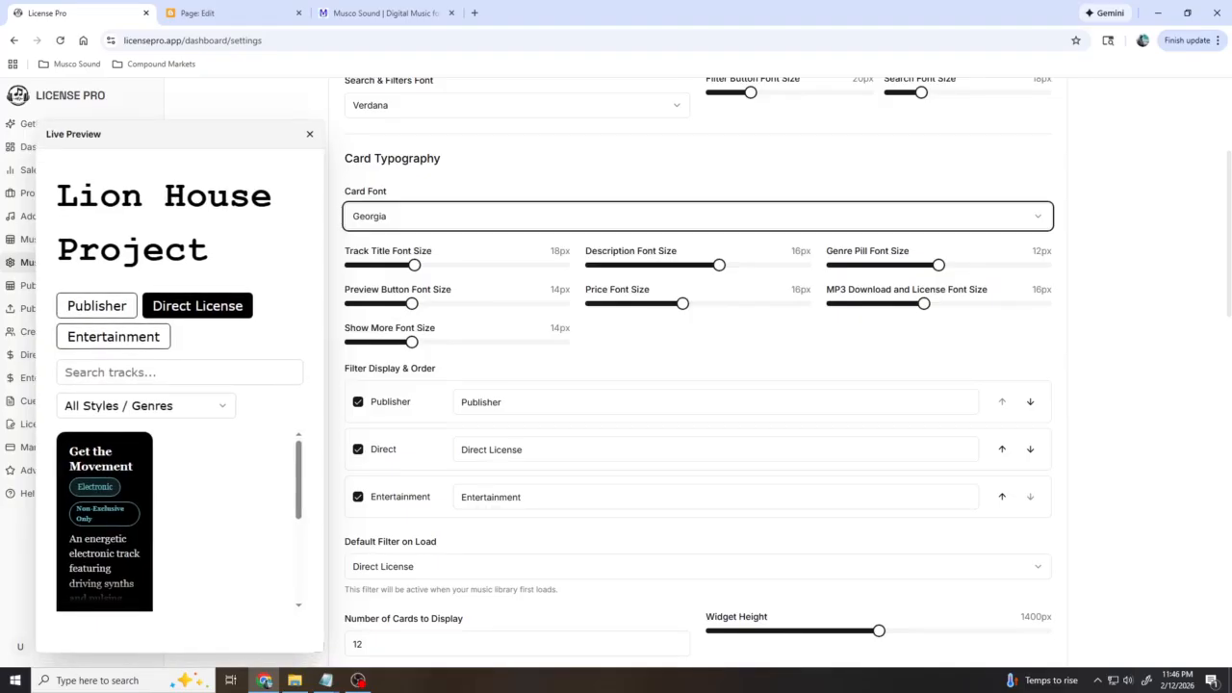
mouse_move(322, 650)
left_mouse_down()
mouse_move(320, 626)
mouse_move(773, 635)
mouse_move(353, 635)
mouse_move(379, 593)
mouse_move(652, 583)
mouse_move(266, 641)
mouse_move(517, 610)
mouse_move(327, 616)
mouse_move(445, 621)
mouse_move(393, 627)
mouse_move(434, 641)
mouse_move(388, 660)
mouse_move(321, 633)
left_mouse_up()
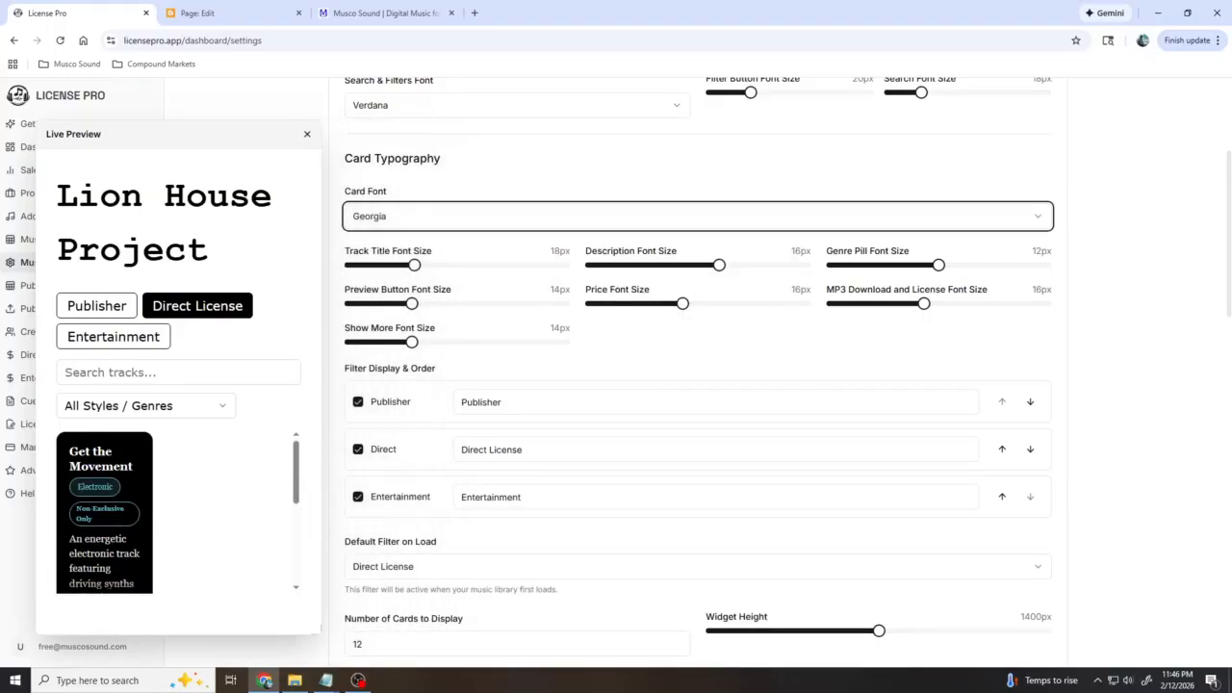
Set both the description font size and the MP3 download and license font size to 14px.
scroll(698, 385, "down", 1)
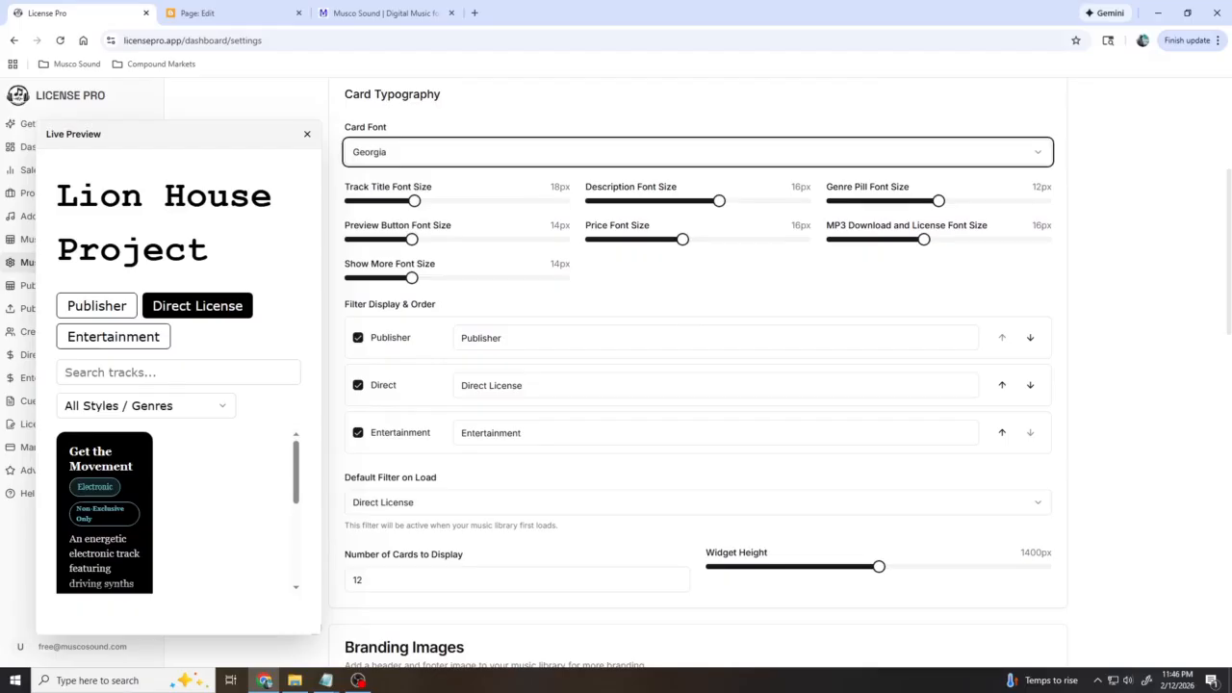
left_click(414, 200)
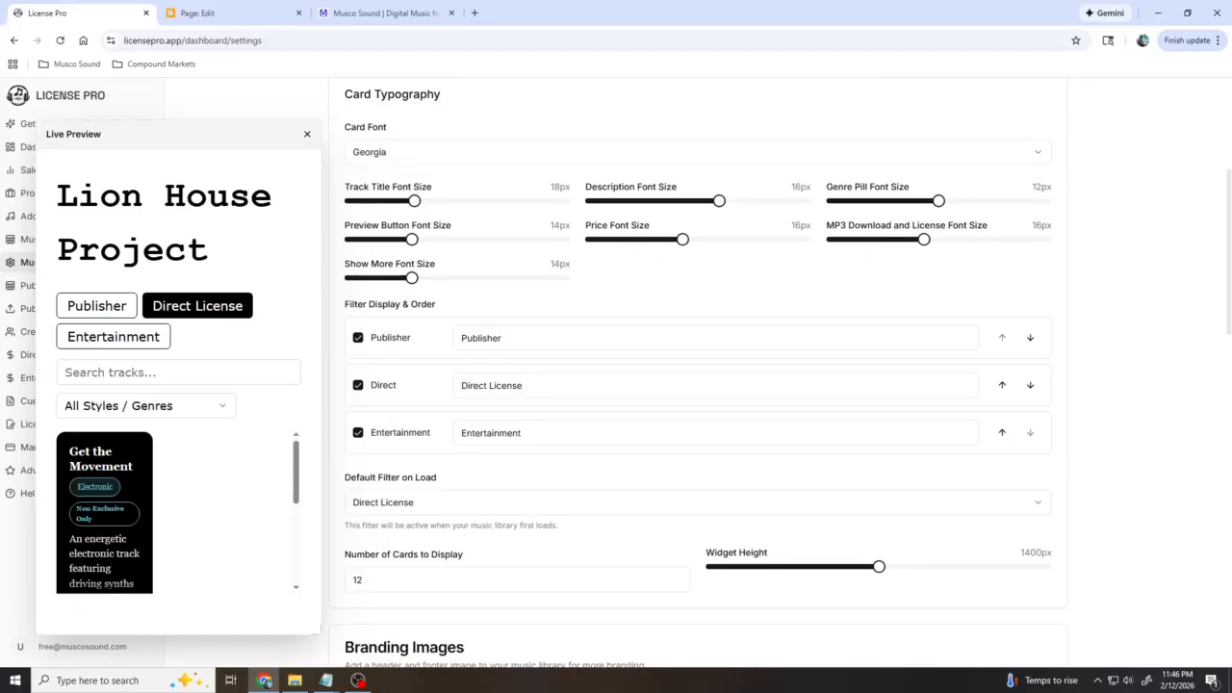
left_click_drag(719, 200, 677, 200)
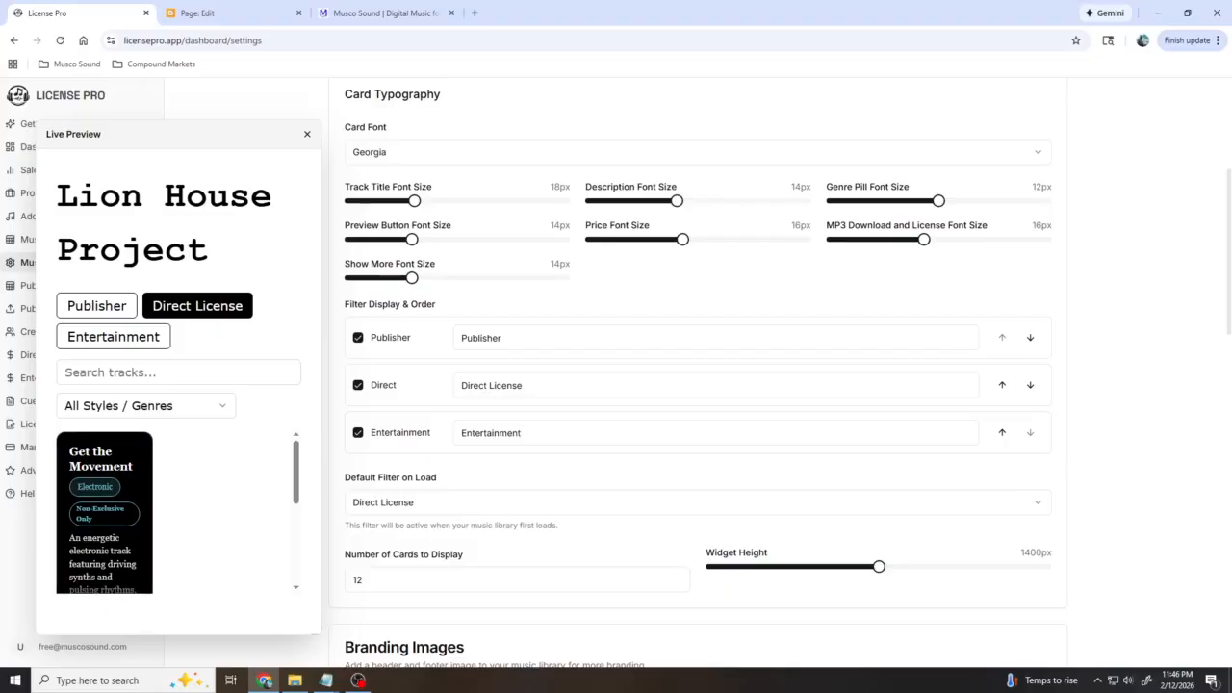
mouse_move(938, 200)
left_mouse_down()
mouse_move(886, 200)
mouse_move(938, 200)
left_mouse_up()
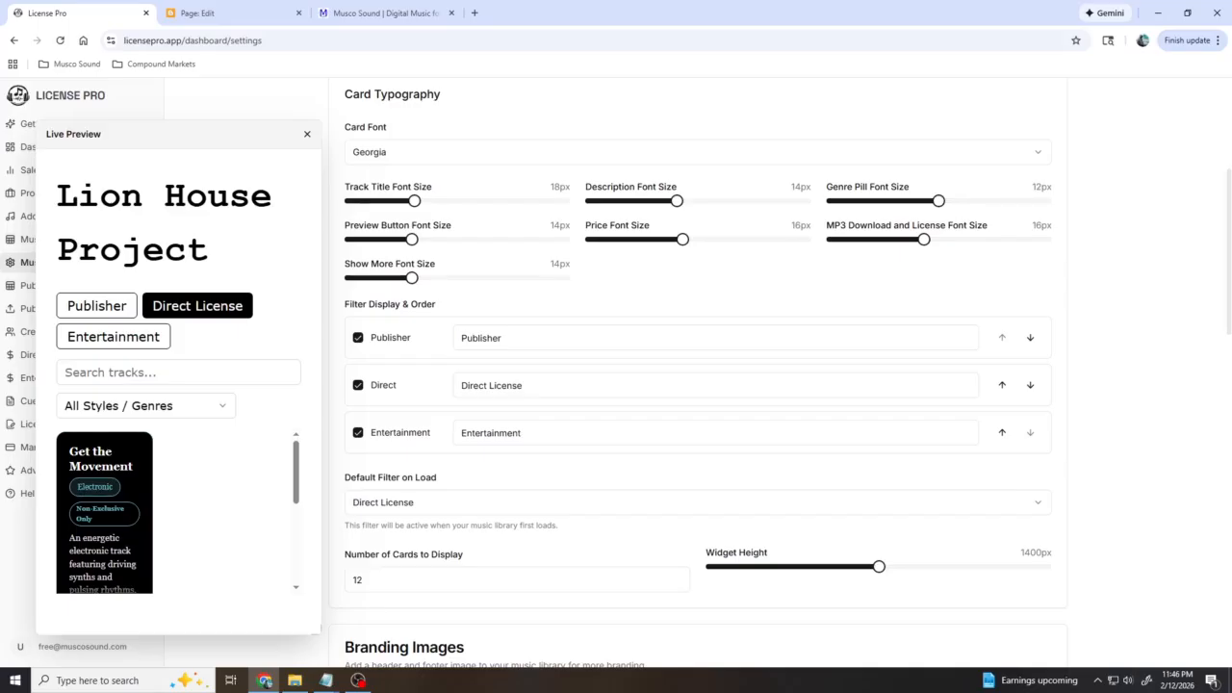
scroll(178, 510, "down", 5)
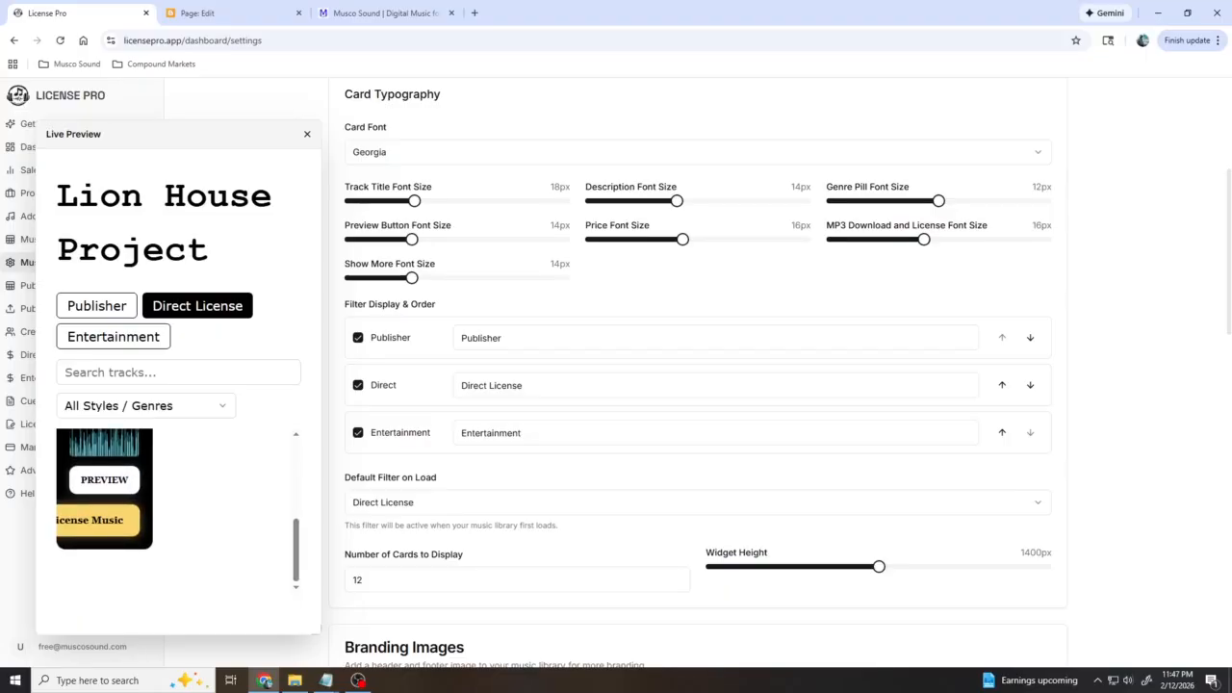
left_click_drag(924, 240, 893, 240)
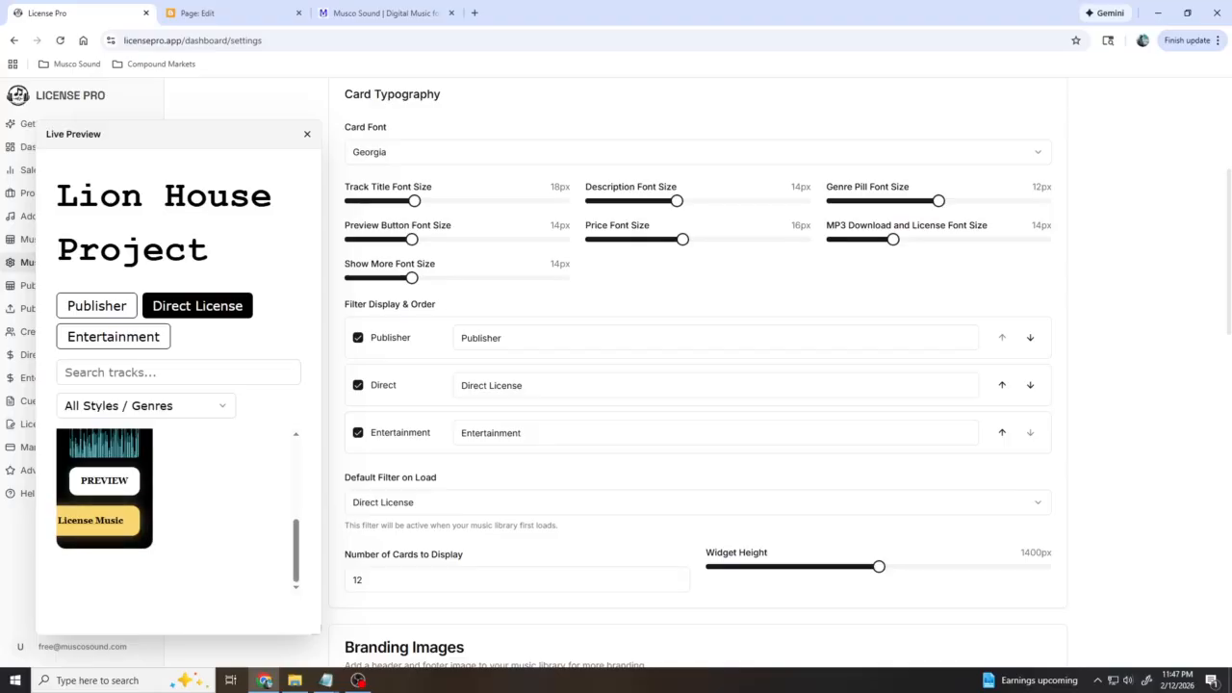
Place the Direct filter first in the filter order, hiding the Publisher filter temporarily and showing it again.
scroll(699, 373, "down", 3)
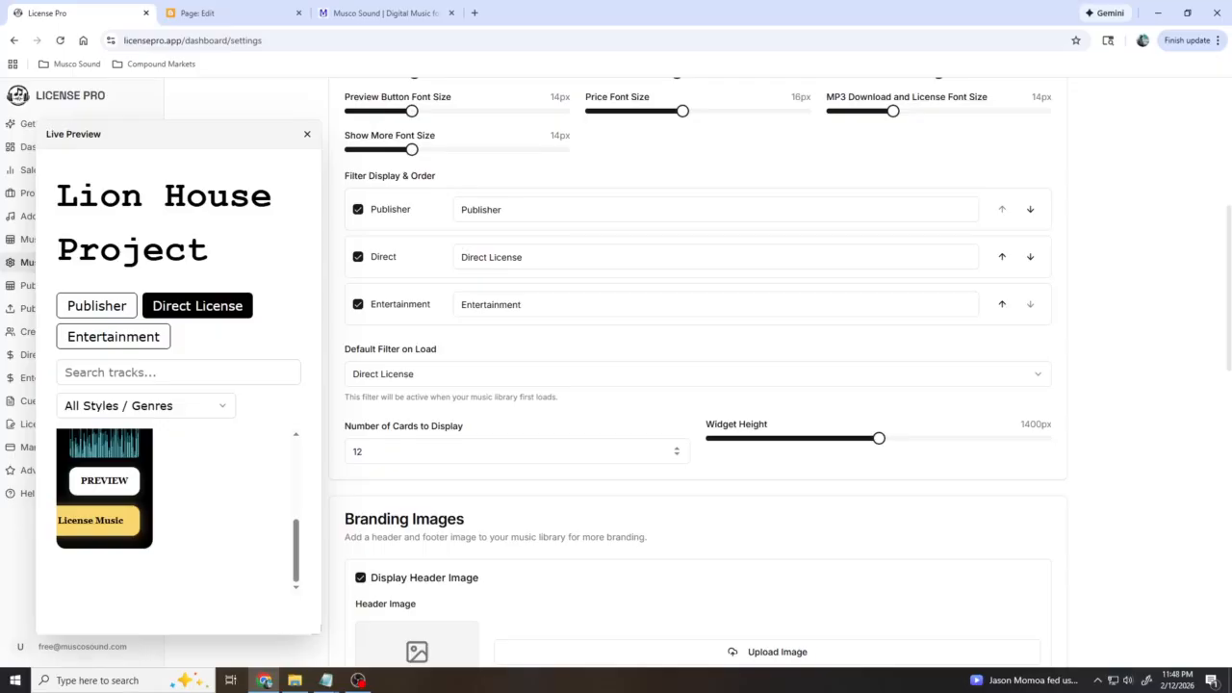
left_click(358, 210)
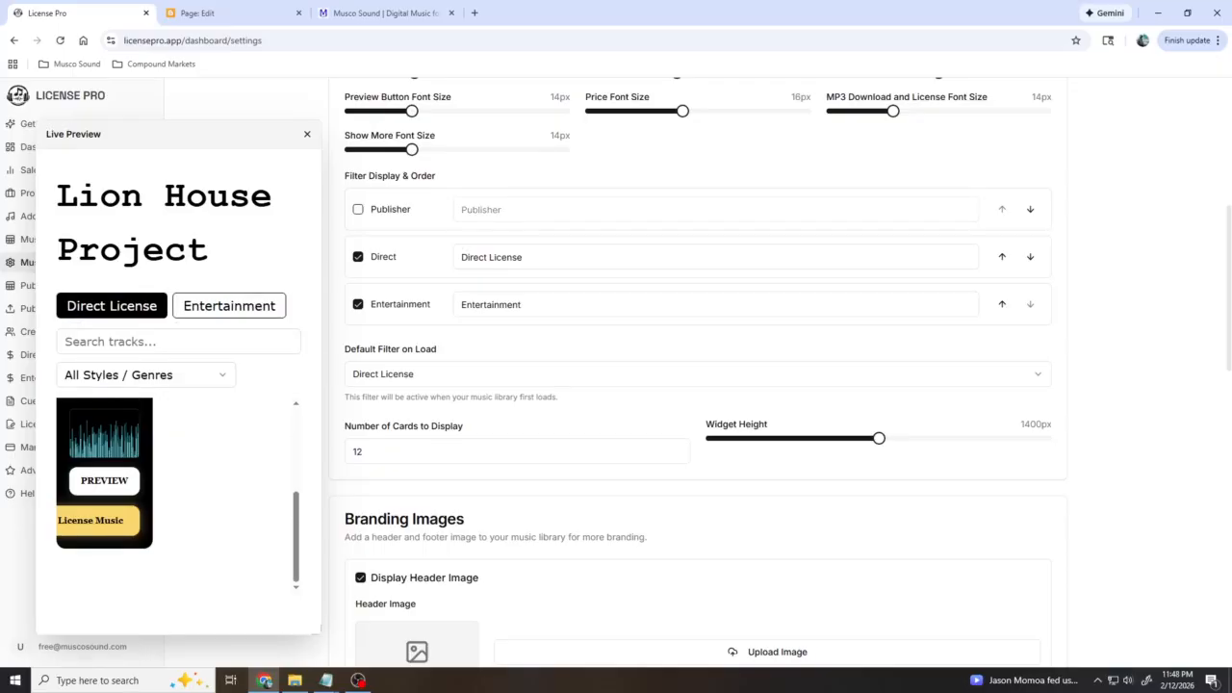
left_click(1001, 256)
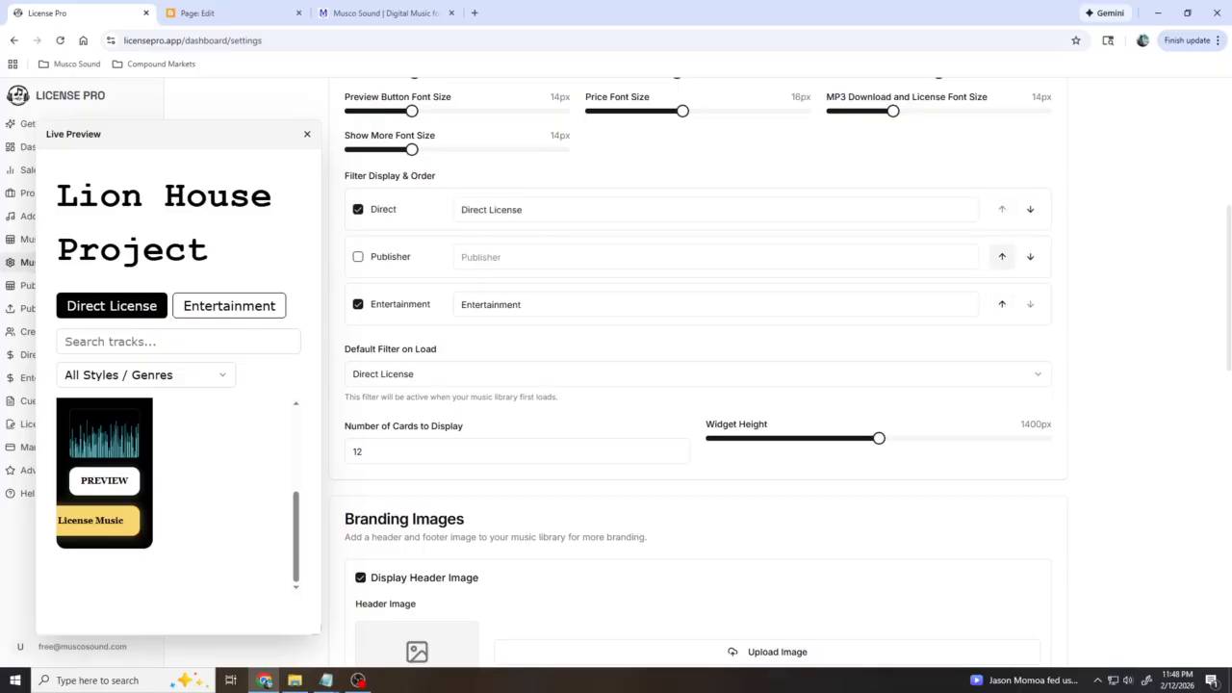
left_click(358, 256)
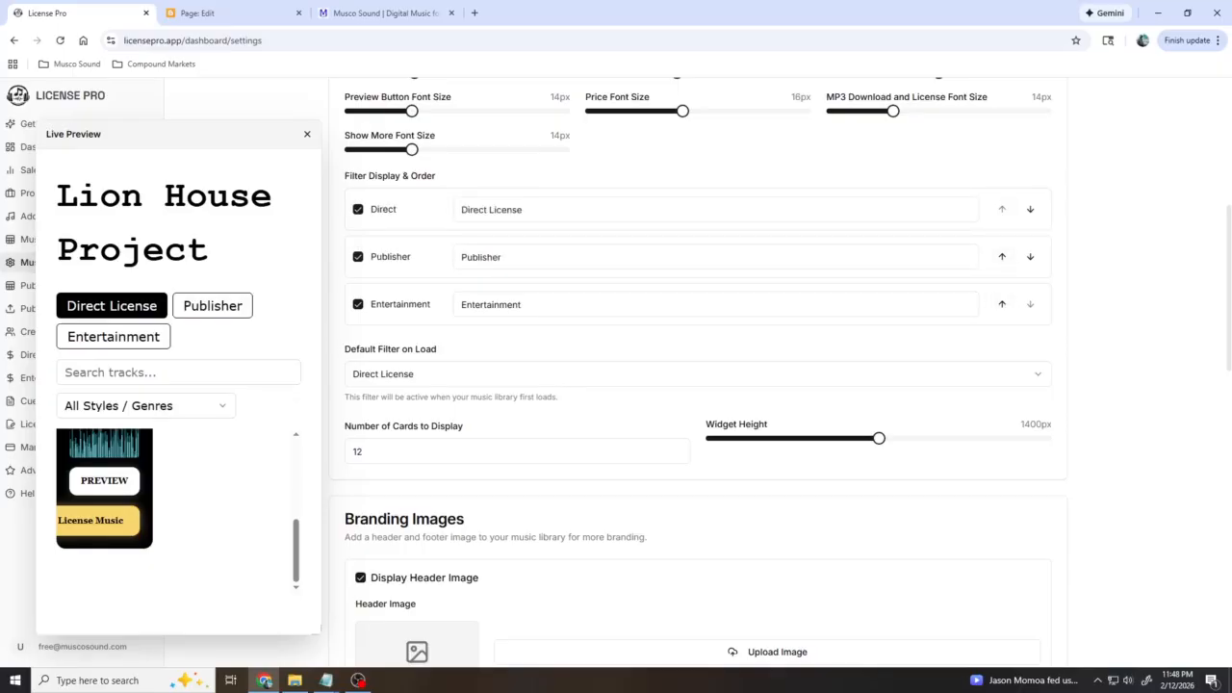
Try the Entertainment filter above Publisher and restore the previous order.
left_click(1001, 304)
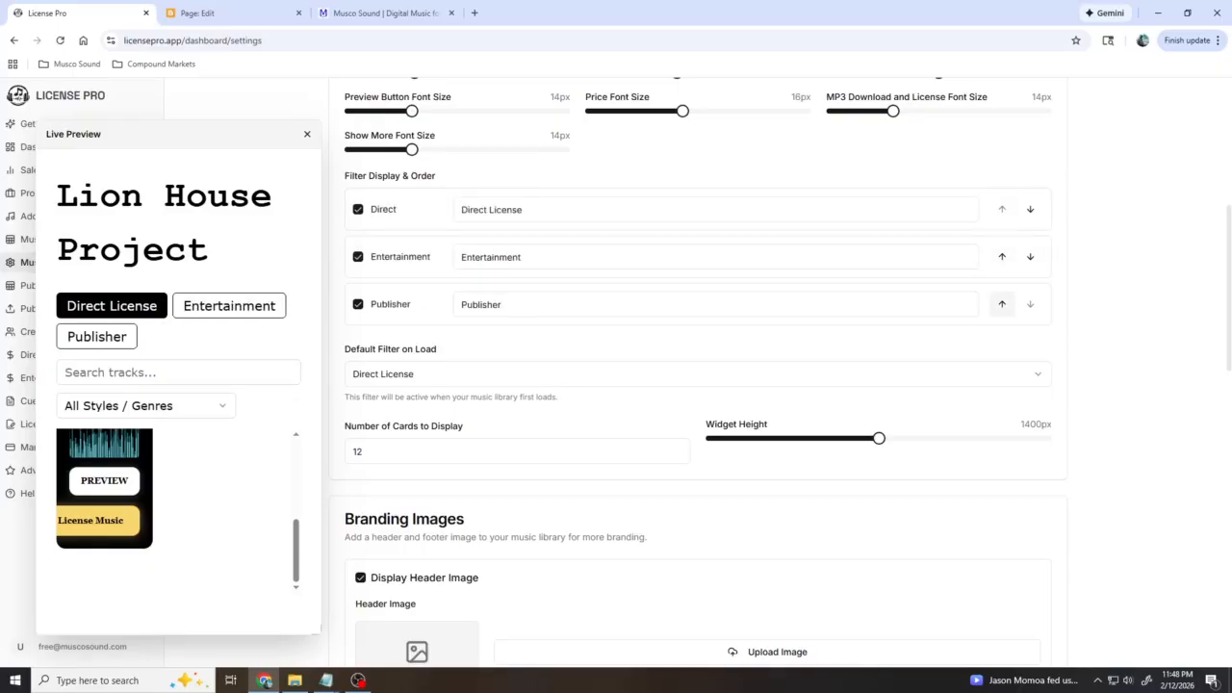
left_click(1001, 304)
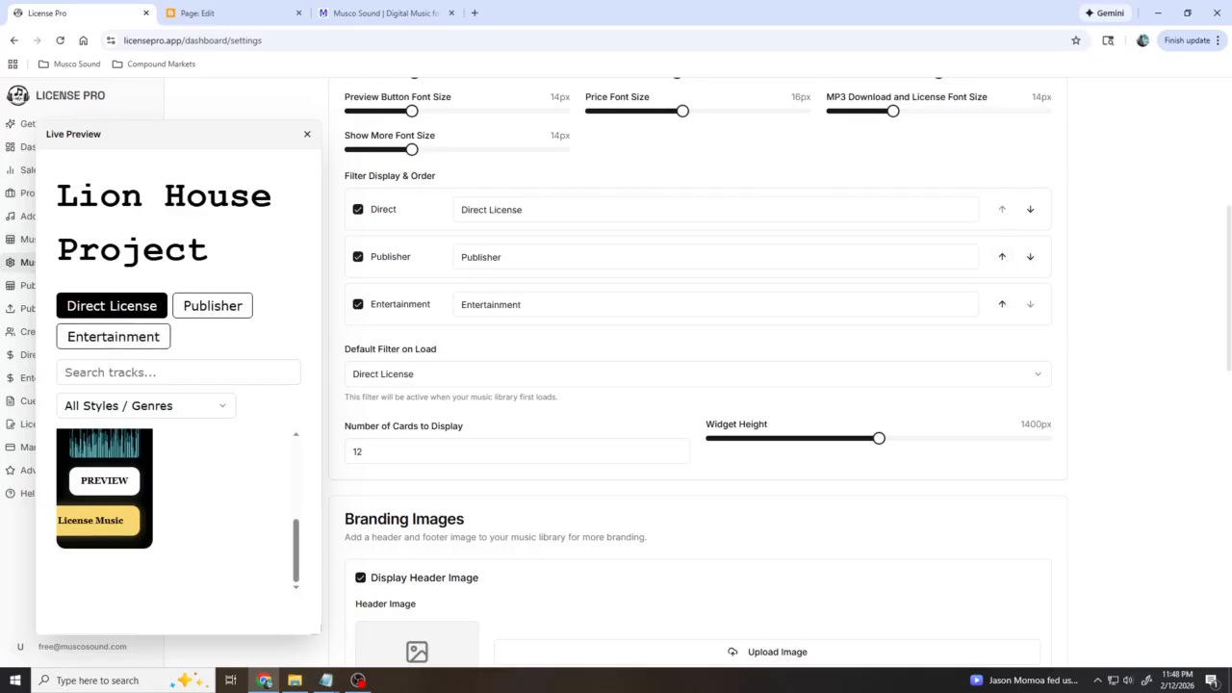
Hide the Publisher and Entertainment filters and rename the Direct filter's label to Roaring LP.
left_click(358, 256)
left_click(358, 304)
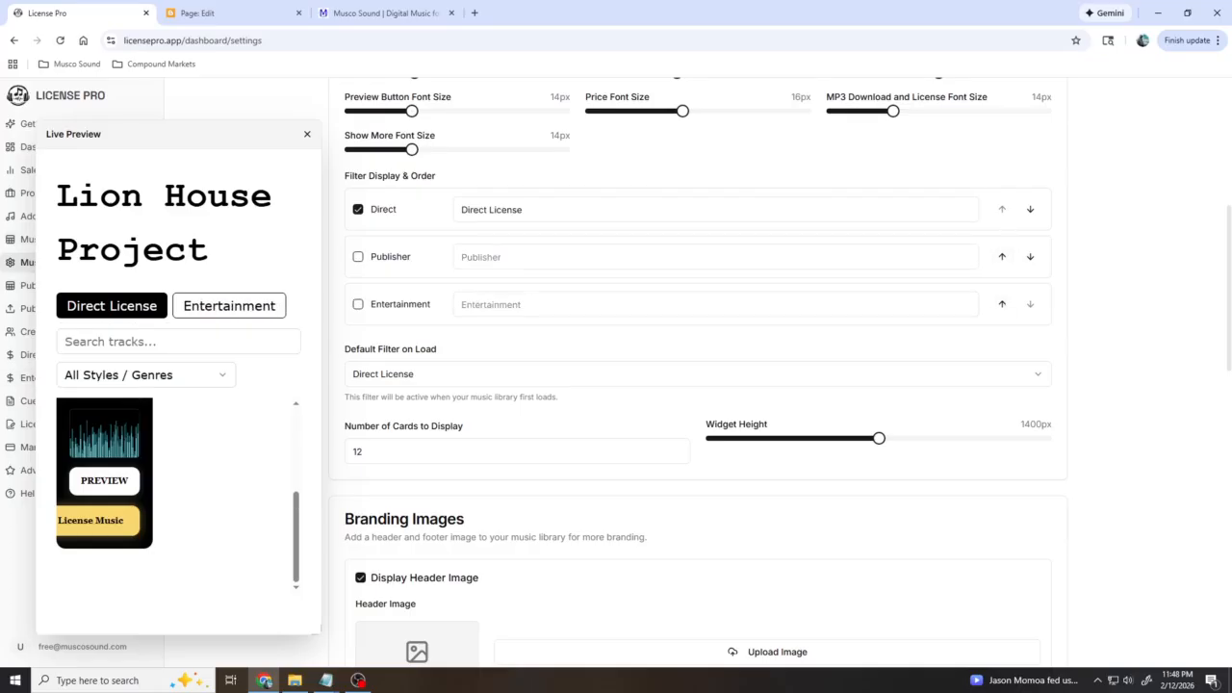
left_click_drag(523, 208, 460, 209)
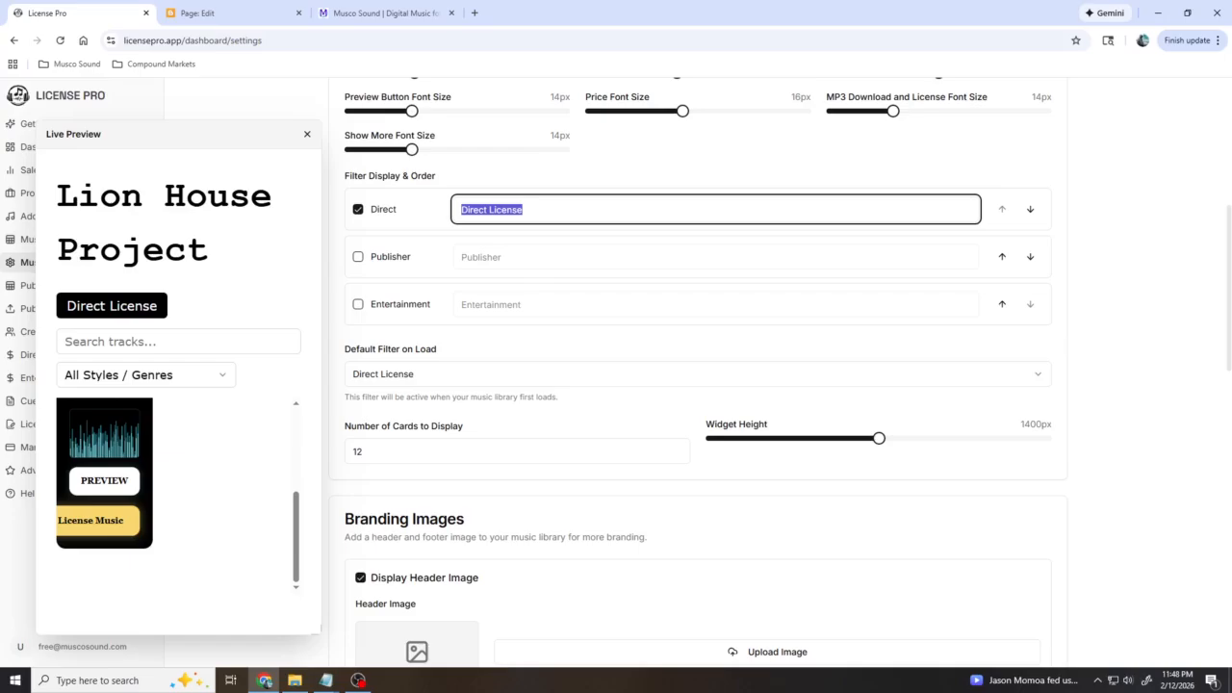
type("RO")
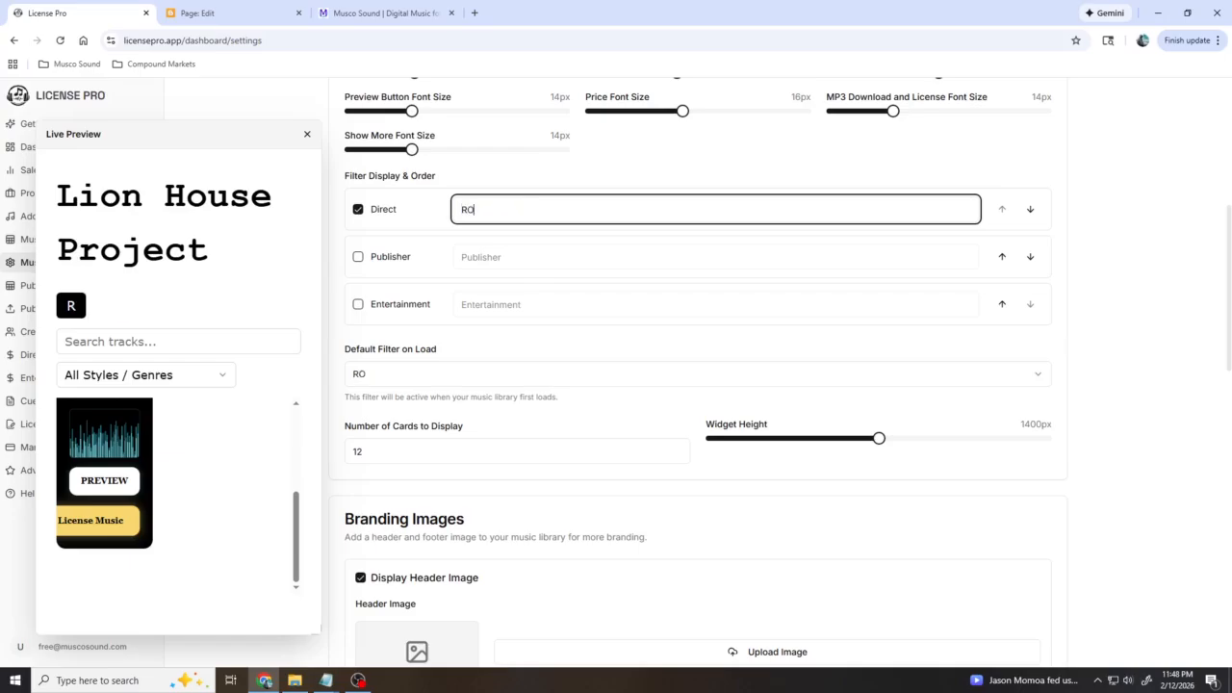
key("BackSpace")
type("oaring LP")
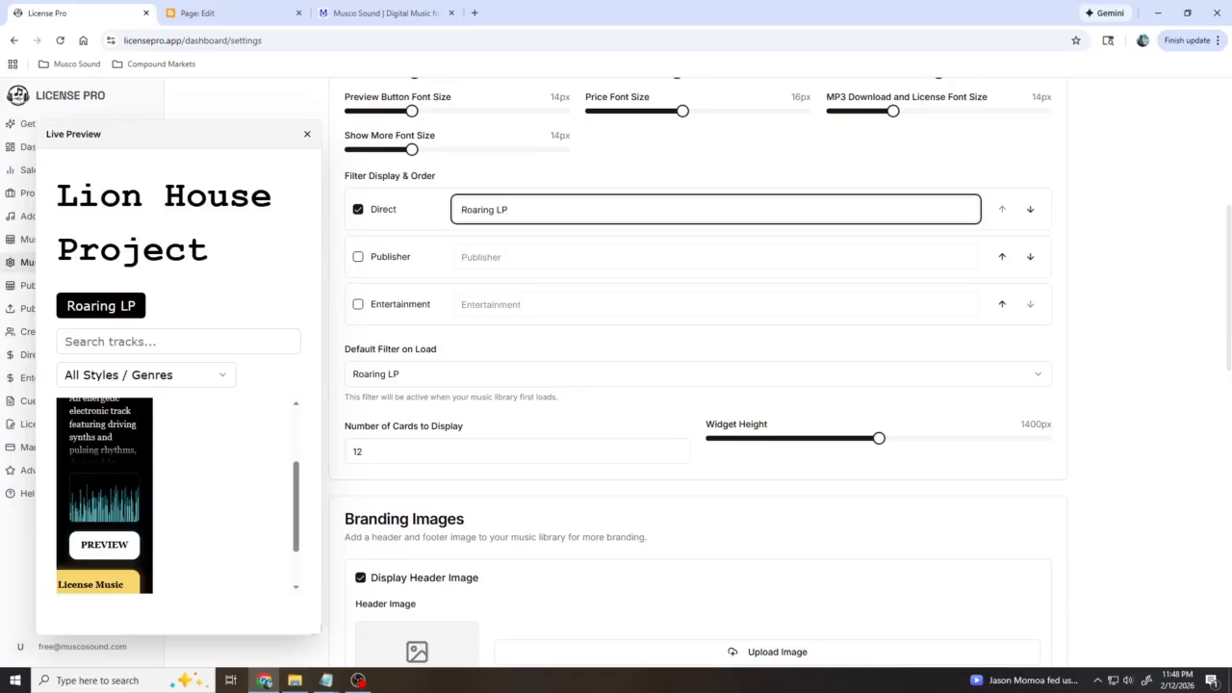
Show the Entertainment filter again and rename its label to BEAT LAB.
left_click(358, 304)
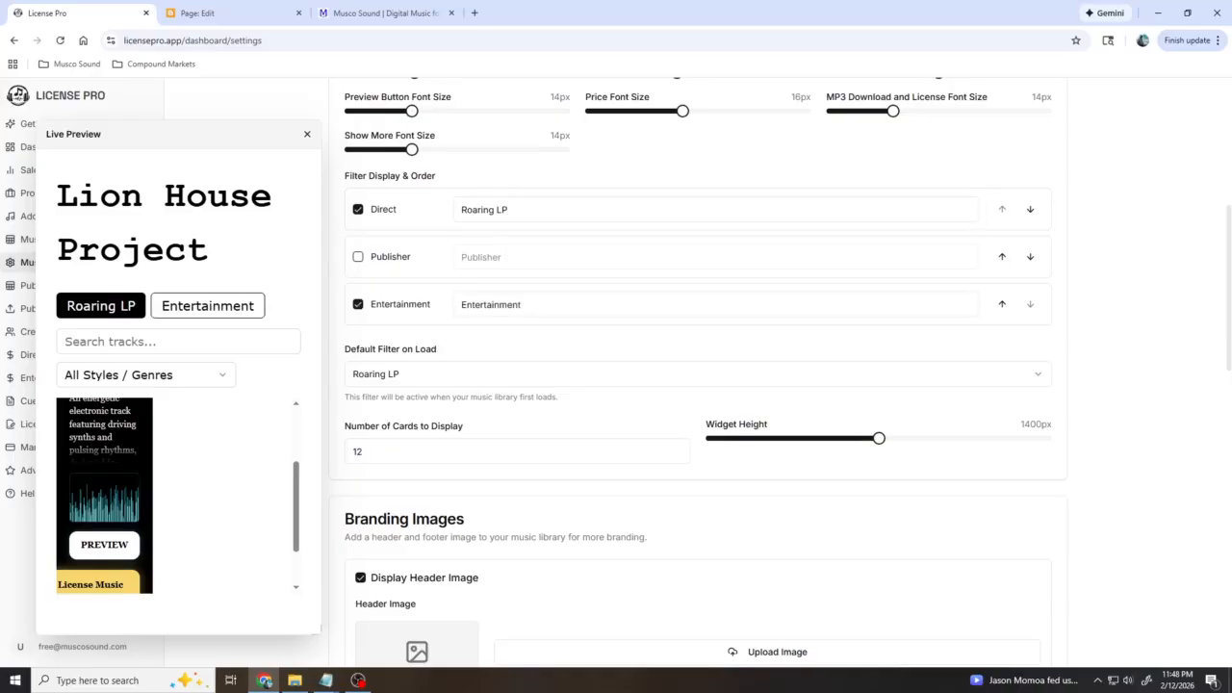
key("Tab")
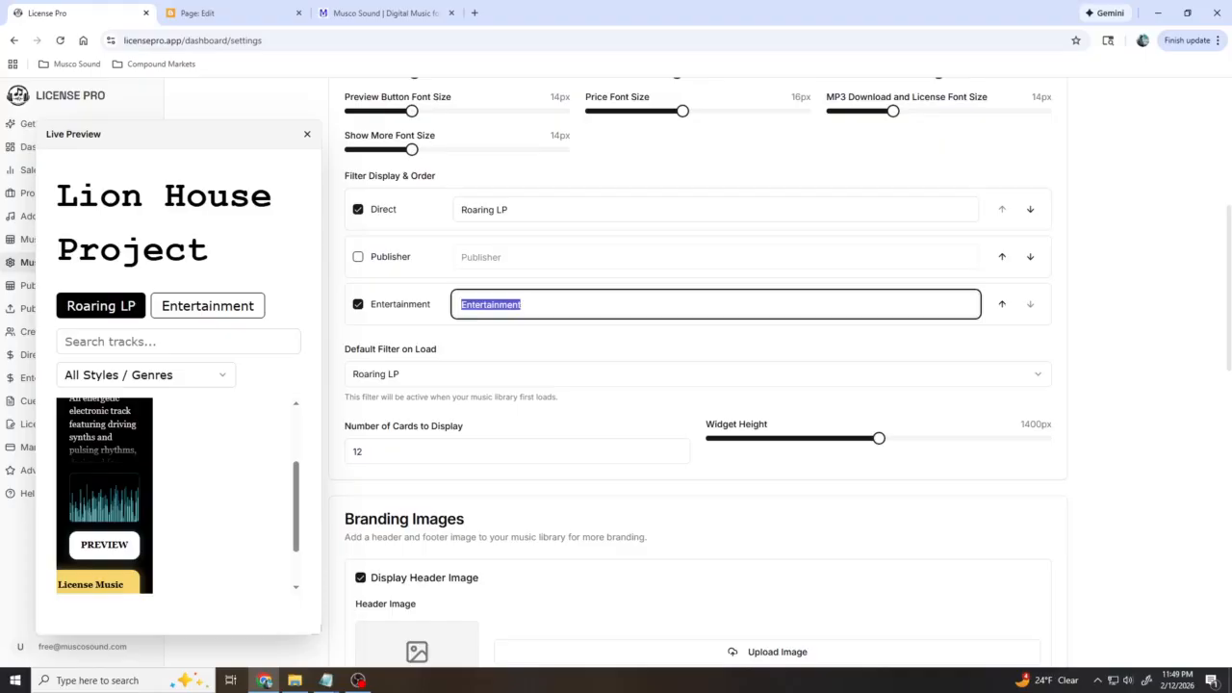
type("BEAT LAB")
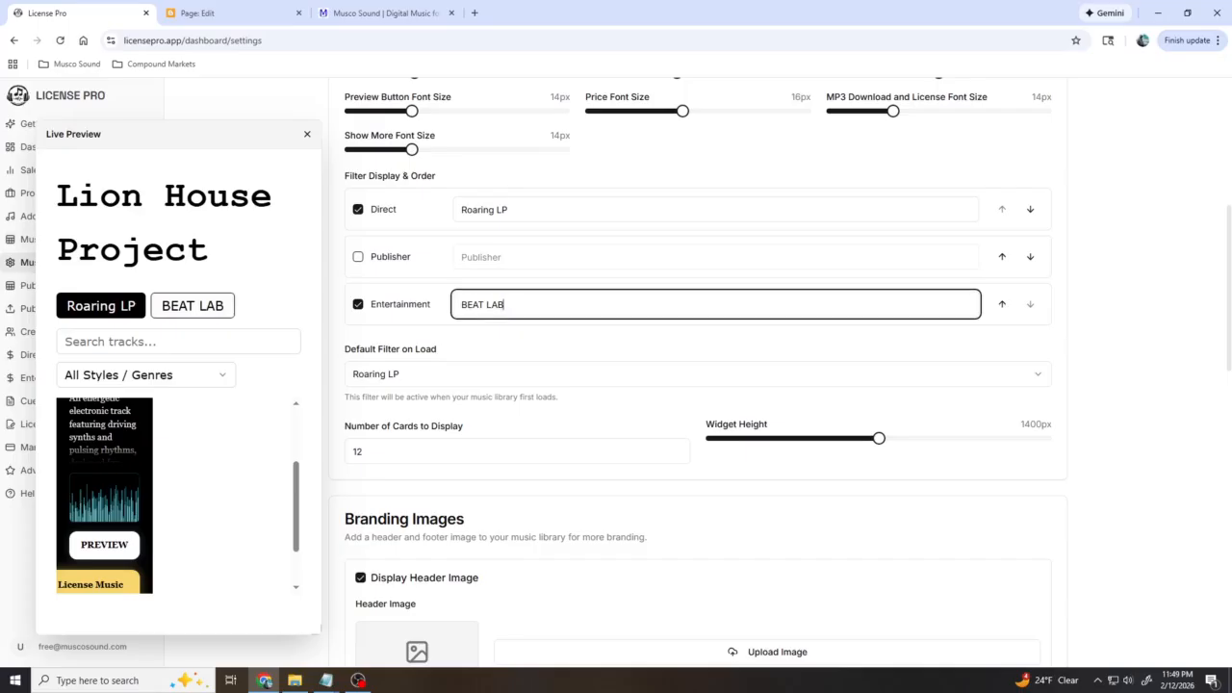
Check the genre choices in the live preview, keeping All Styles / Genres, and look over the branding image settings.
left_click(144, 374)
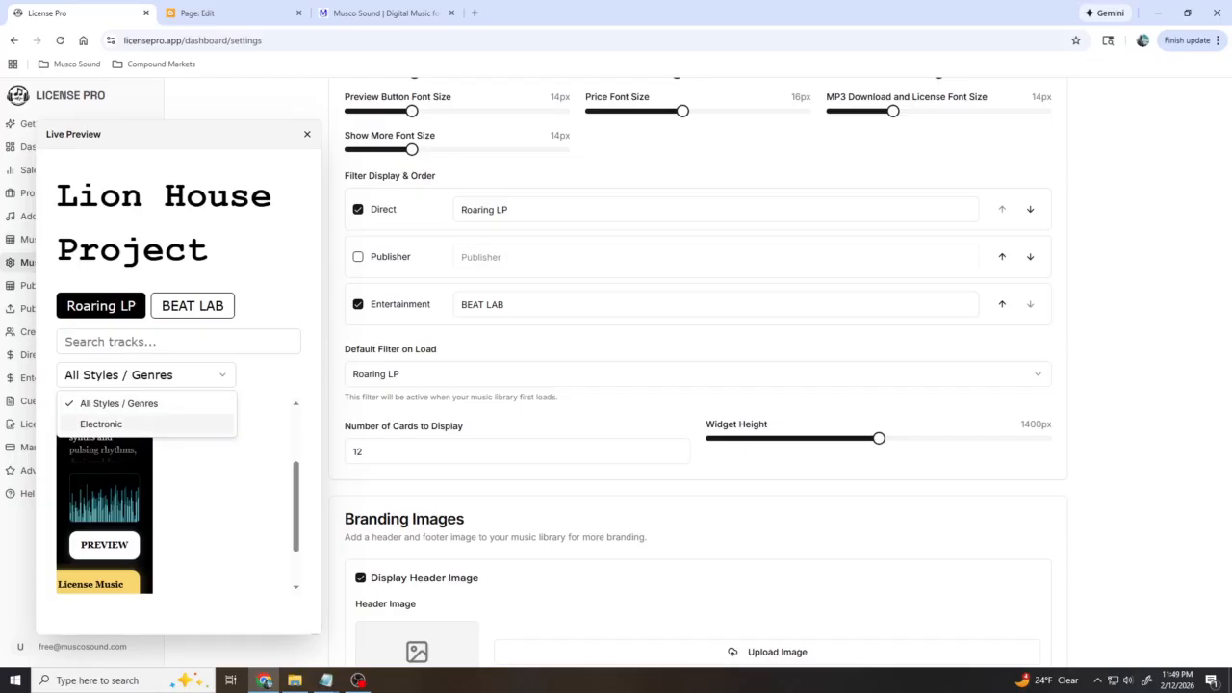
left_click(144, 404)
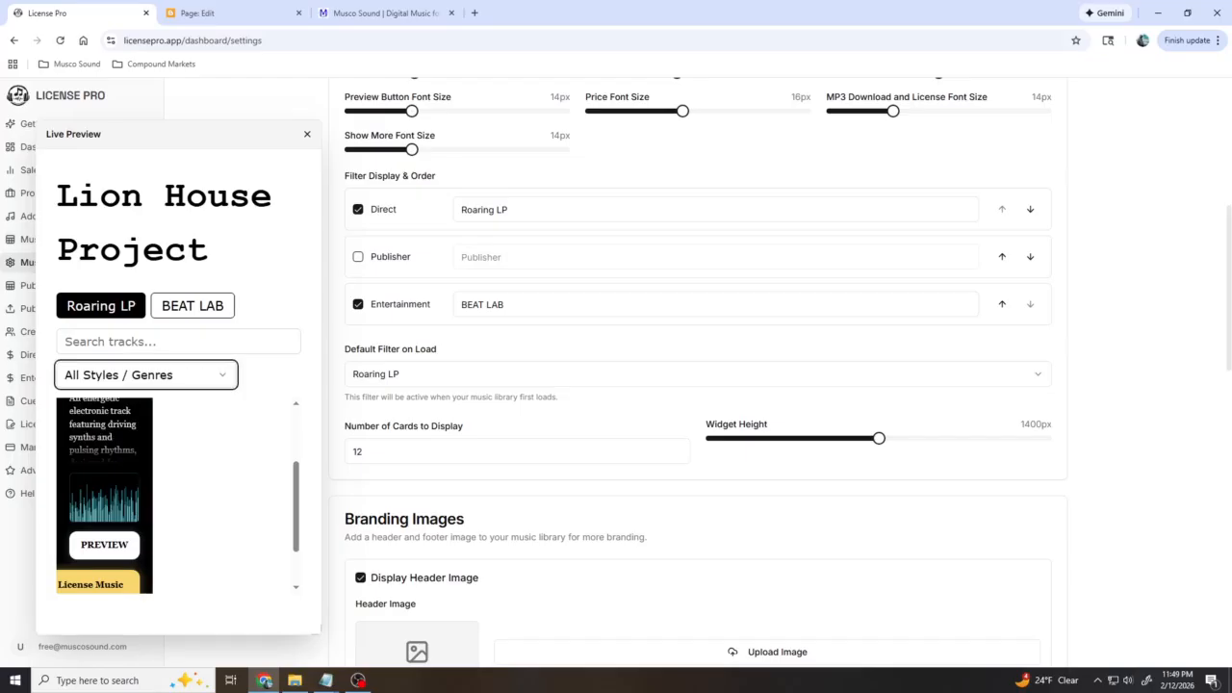
scroll(698, 385, "down", 1)
scroll(698, 384, "down", 1)
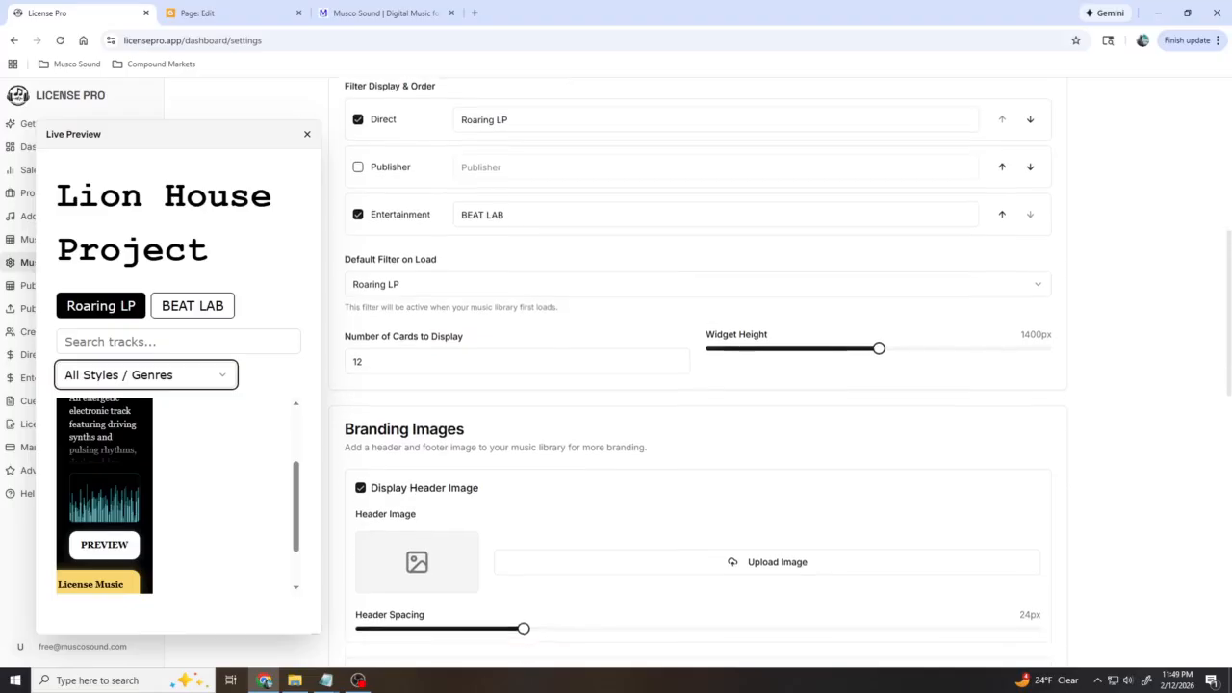
scroll(698, 385, "down", 1)
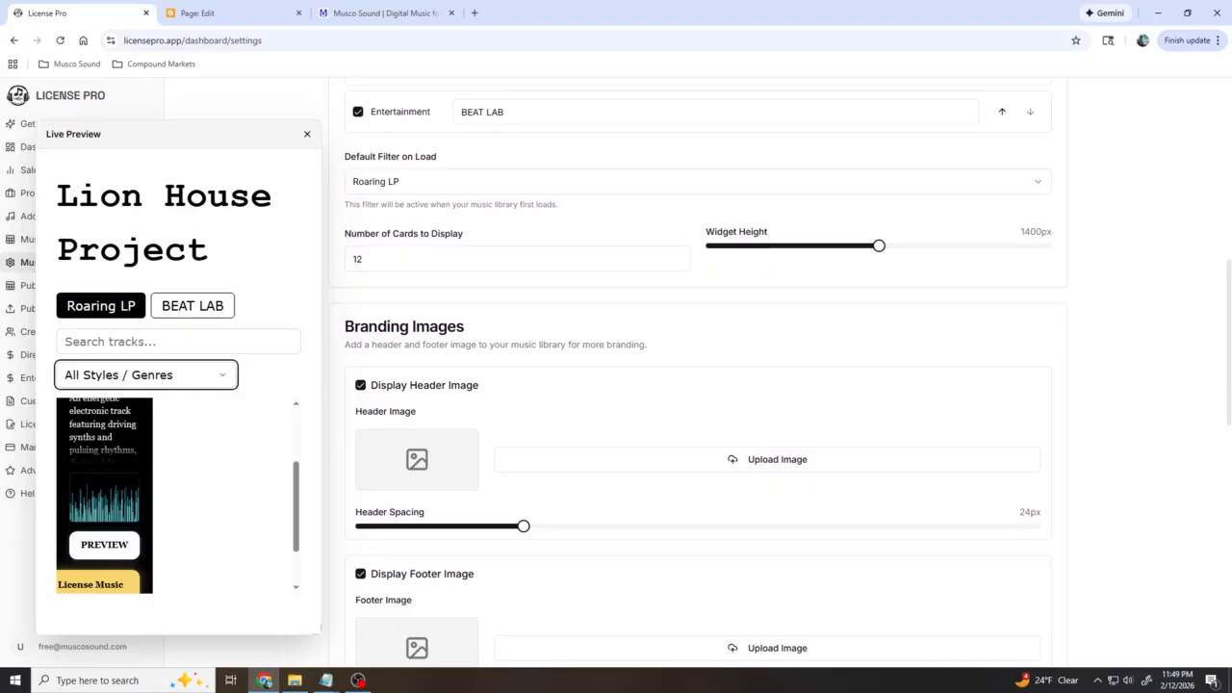
Look over the stock music library page on the Musco Sound blog and return to the License Pro settings.
left_click(385, 13)
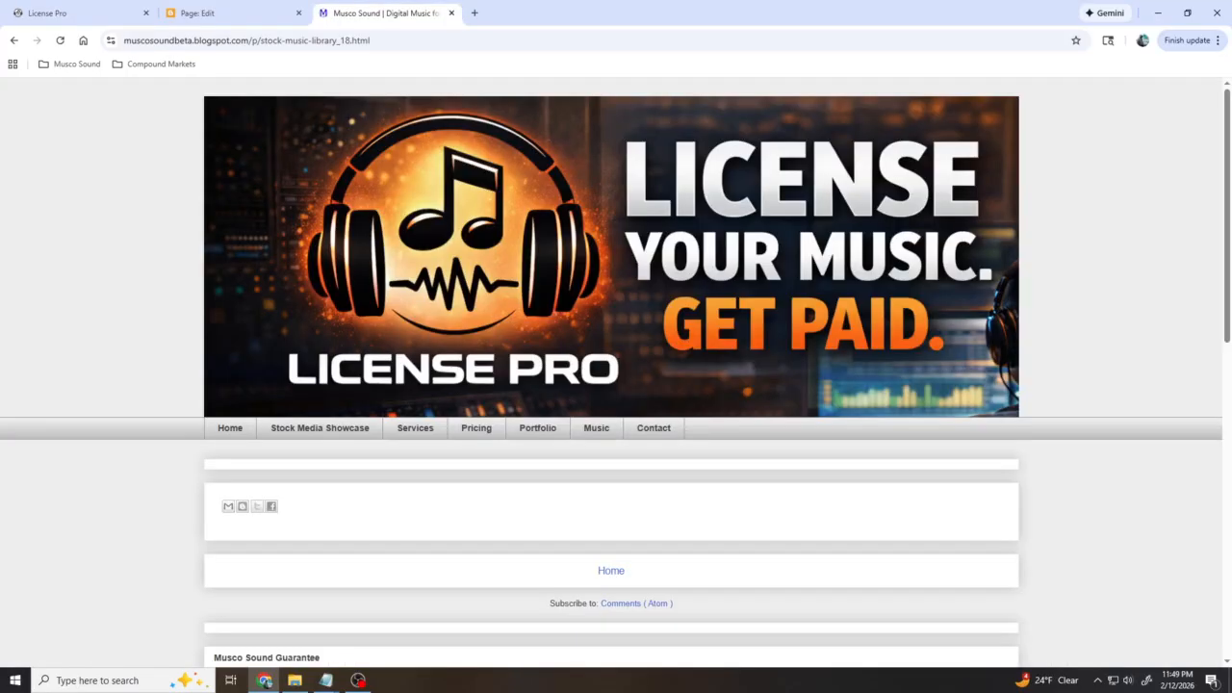
scroll(616, 373, "down", 3)
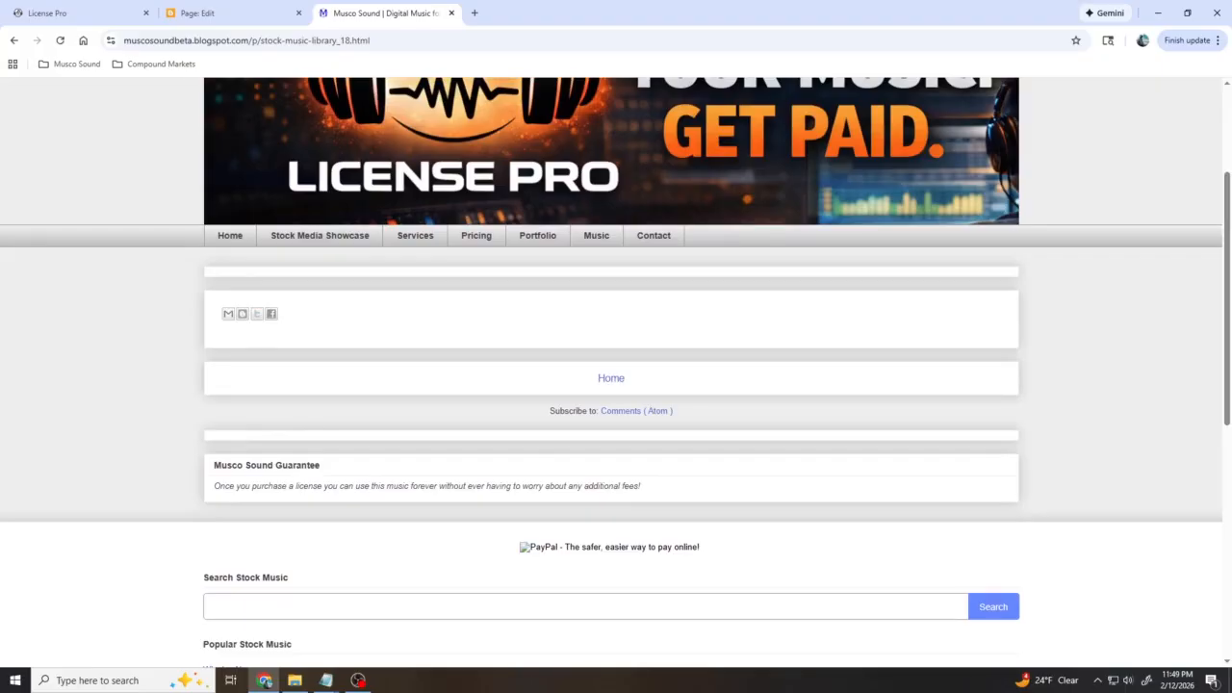
left_click(77, 14)
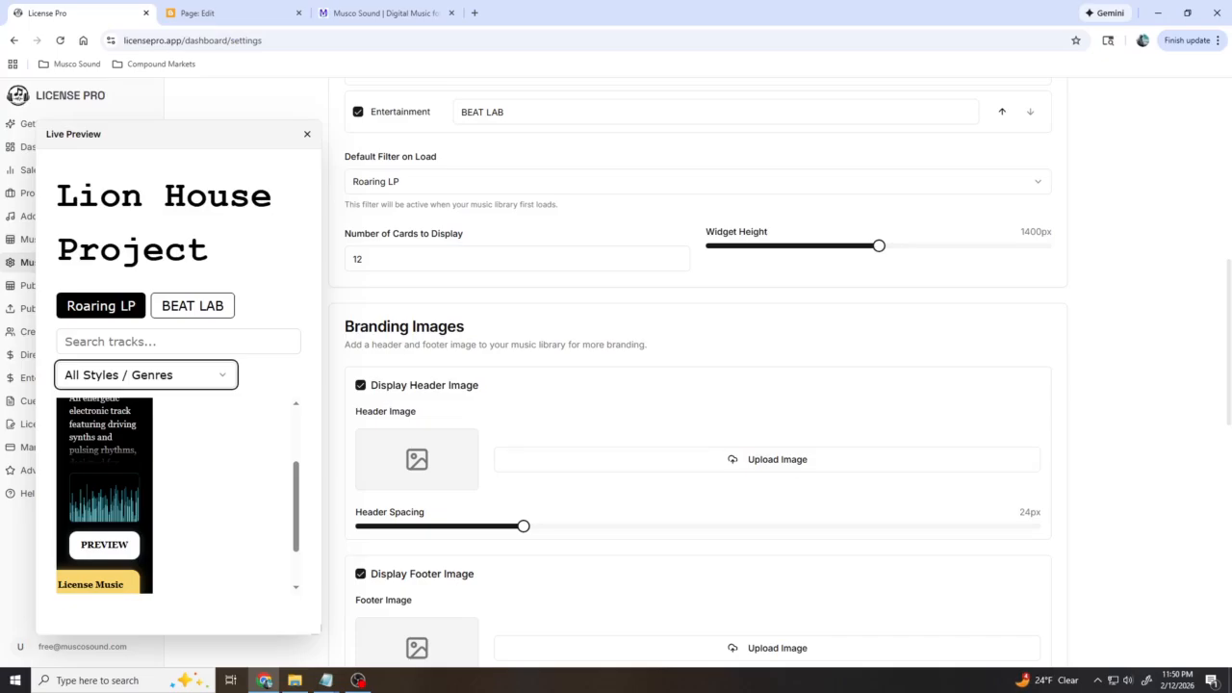
View the Music Library embed page and look through the Music Library Settings down to the color options.
left_click_drag(164, 134, 643, 137)
left_click(50, 240)
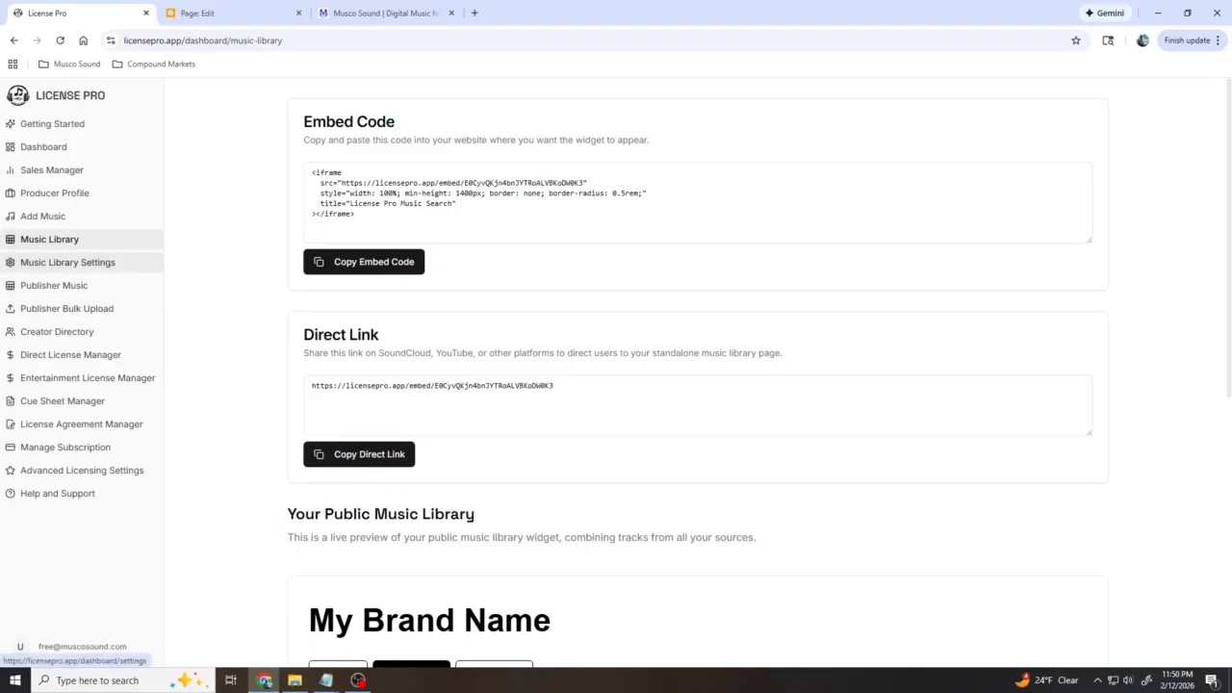
left_click(68, 262)
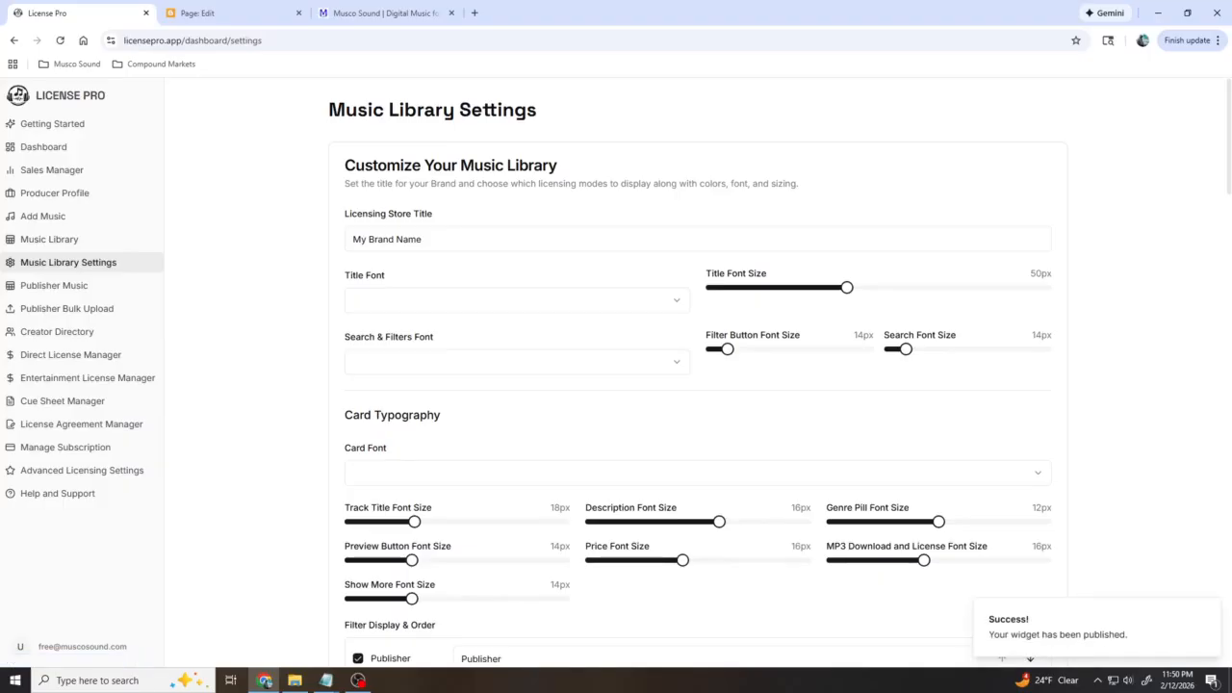
scroll(697, 377, "down", 8)
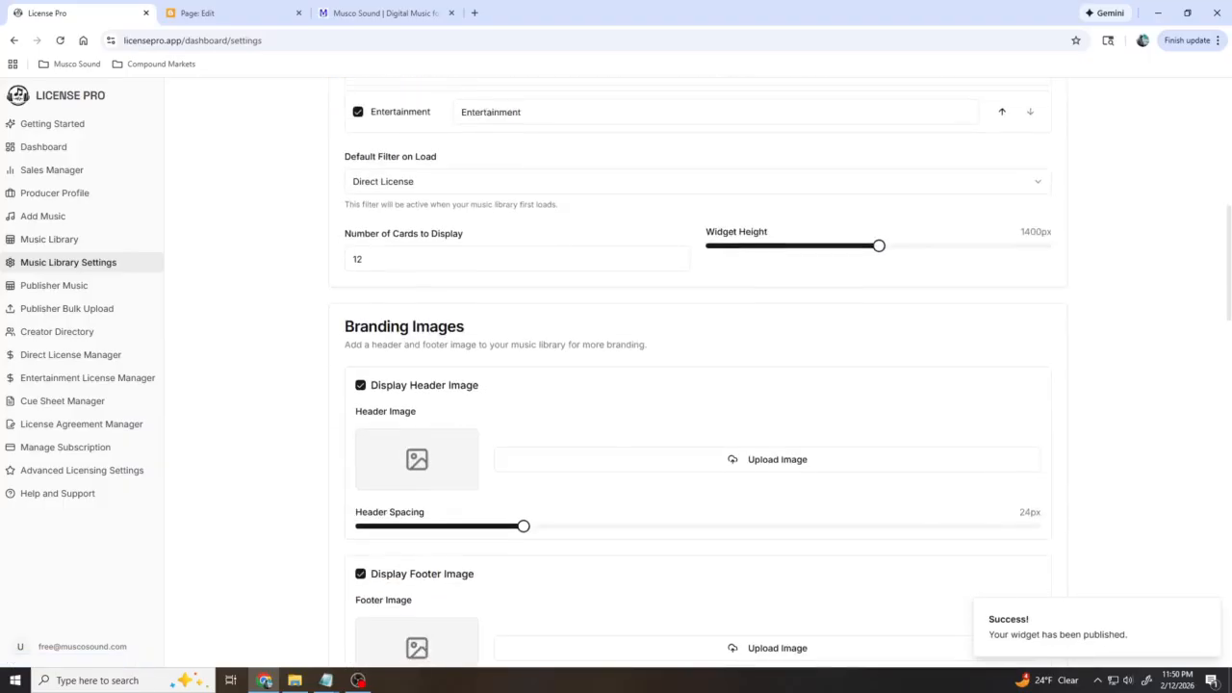
scroll(697, 377, "down", 3)
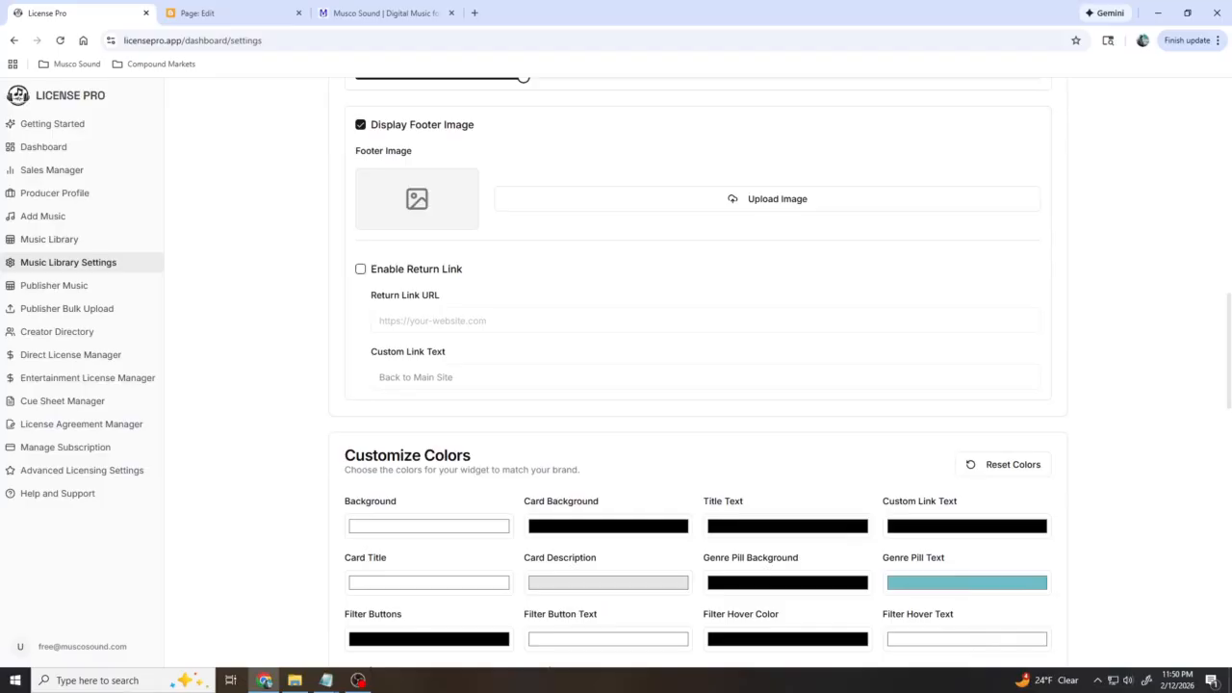
Copy the music library's direct link and open it in a new browser tab.
left_click(49, 239)
left_click(359, 453)
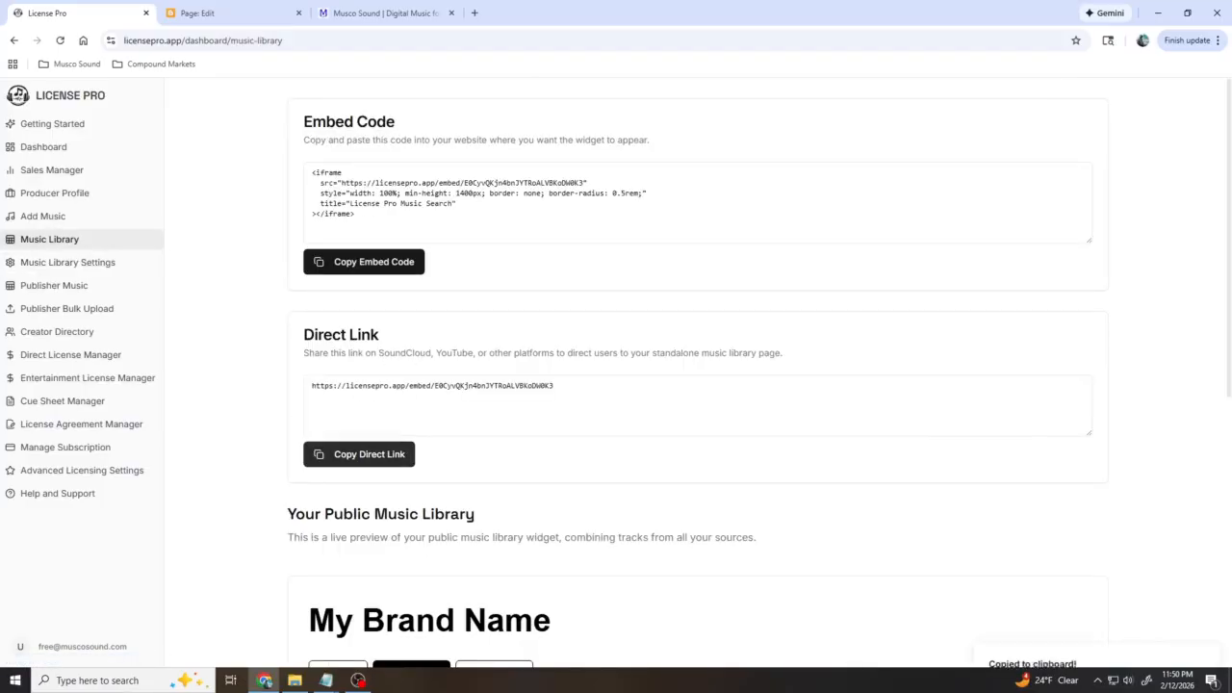
left_click(474, 12)
key("ctrl+v")
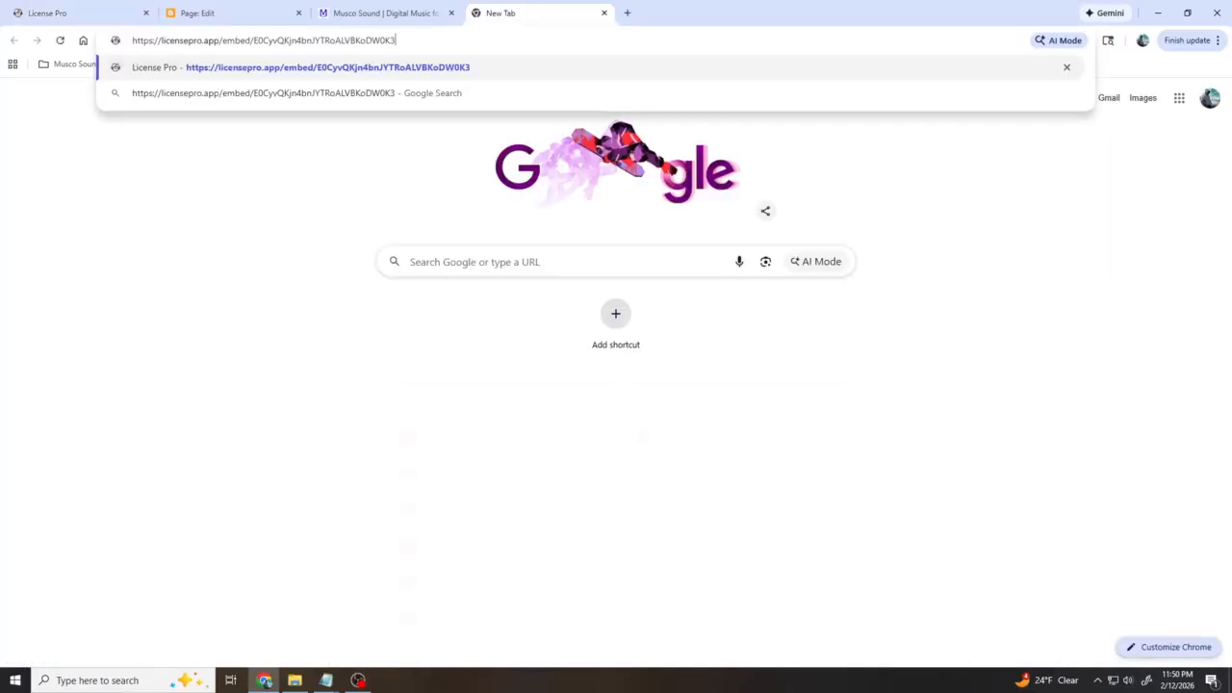
key("Return")
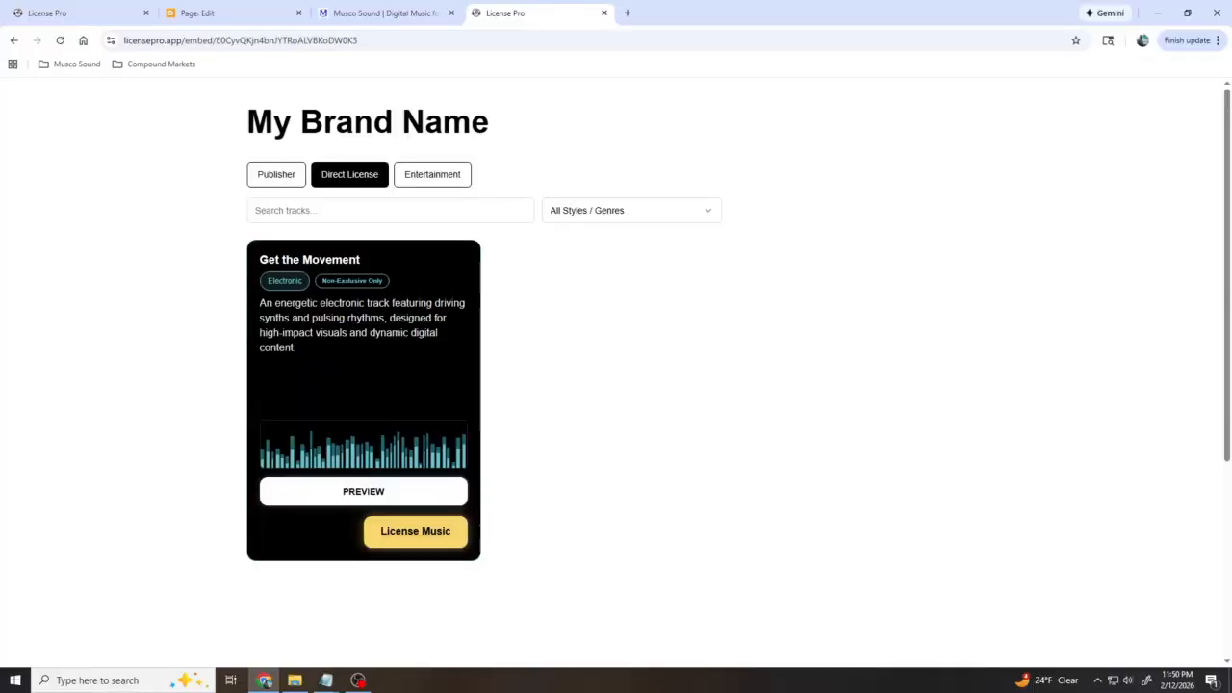
Return to the Music Library Settings in License Pro and set the licensing store title to Lions House Media.
left_click(47, 13)
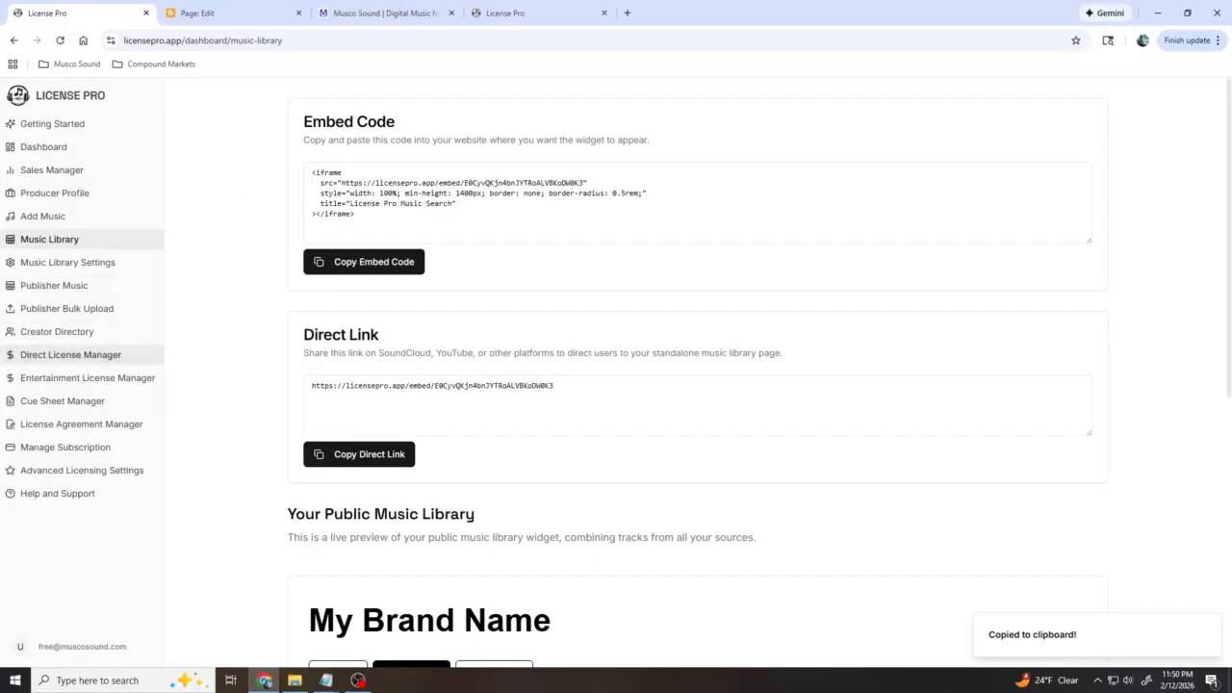
left_click(67, 262)
triple_click(387, 240)
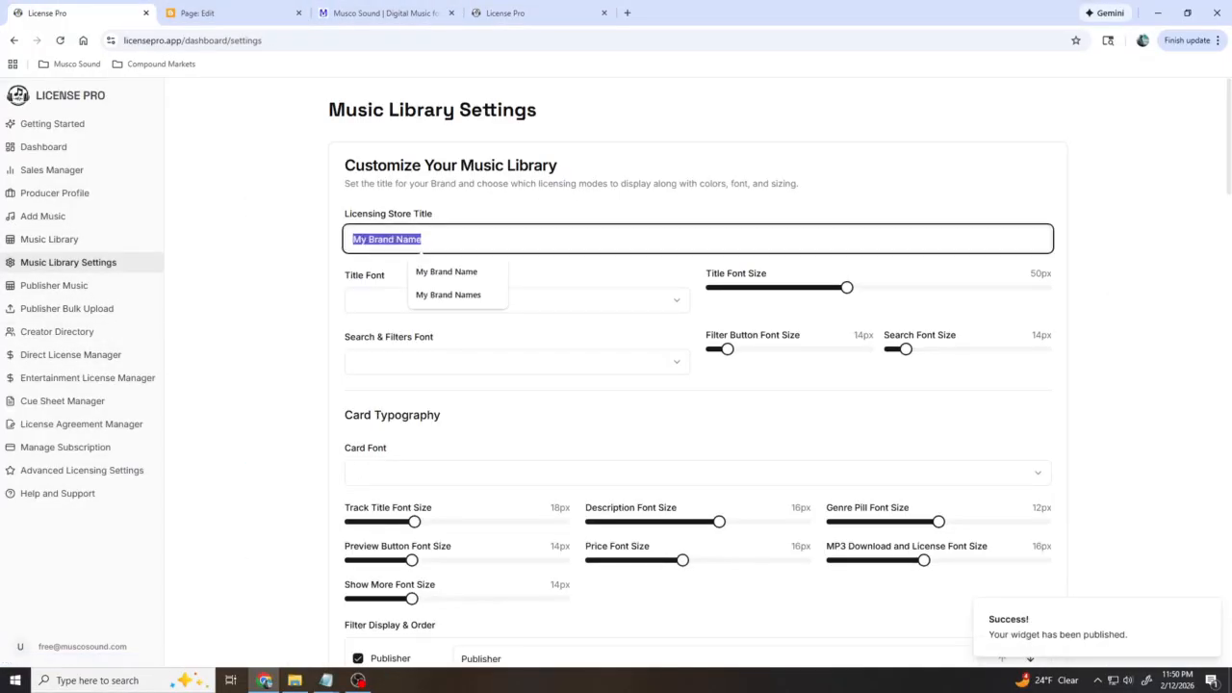
type("Lion")
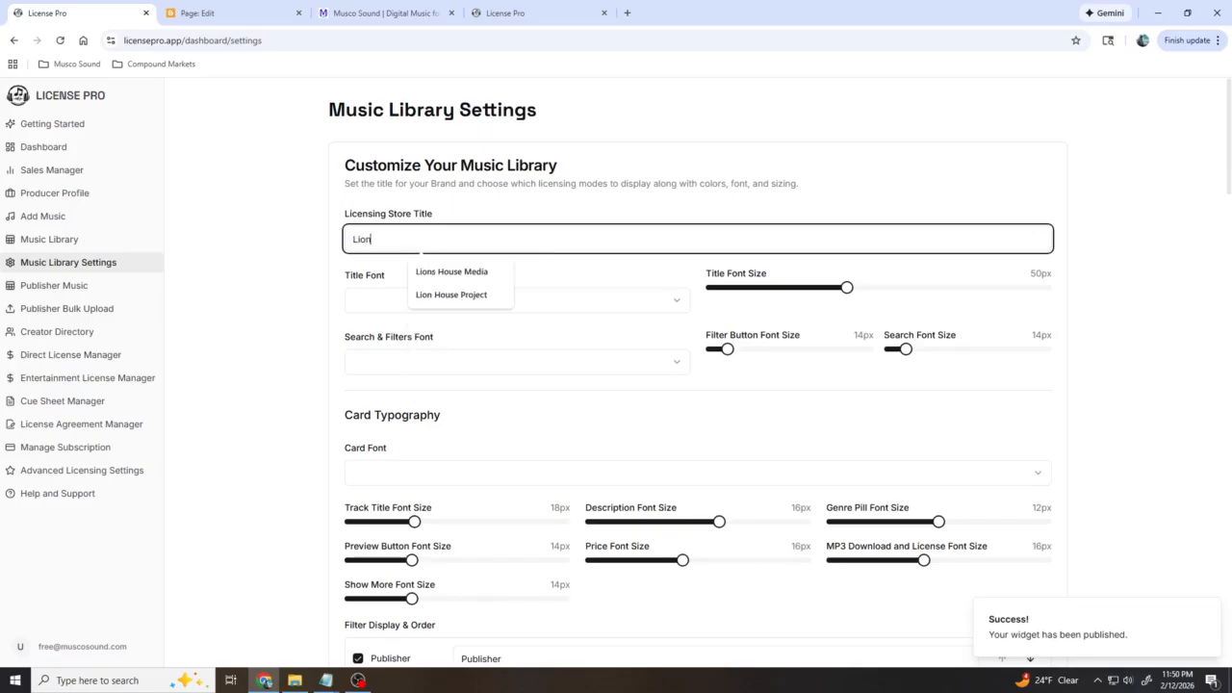
left_click(451, 272)
Set the title font to Times New Roman and the search and filters font to Verdana.
left_click(433, 300)
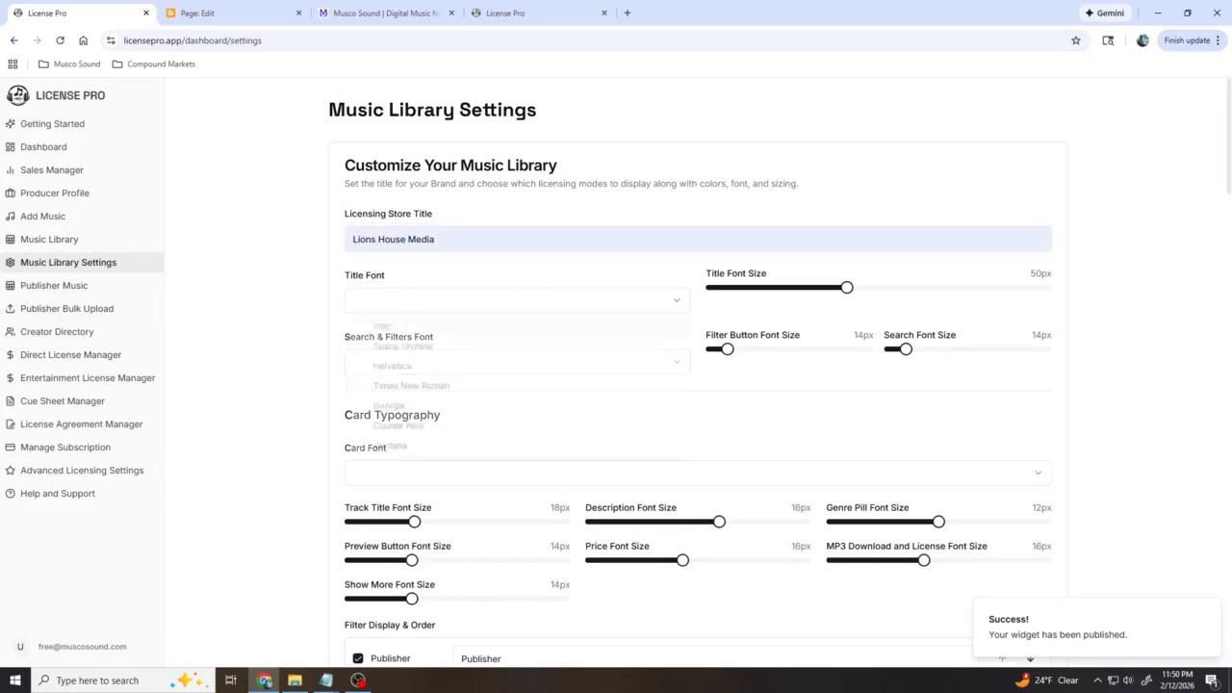
left_click(407, 390)
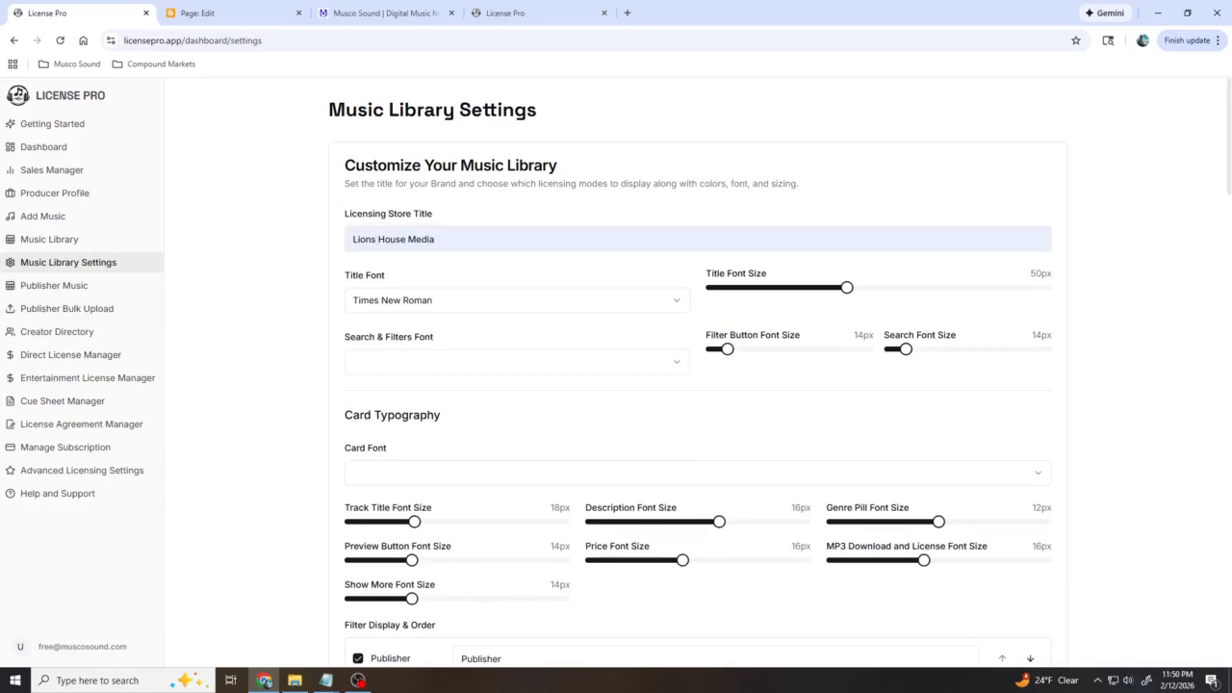
left_click(433, 361)
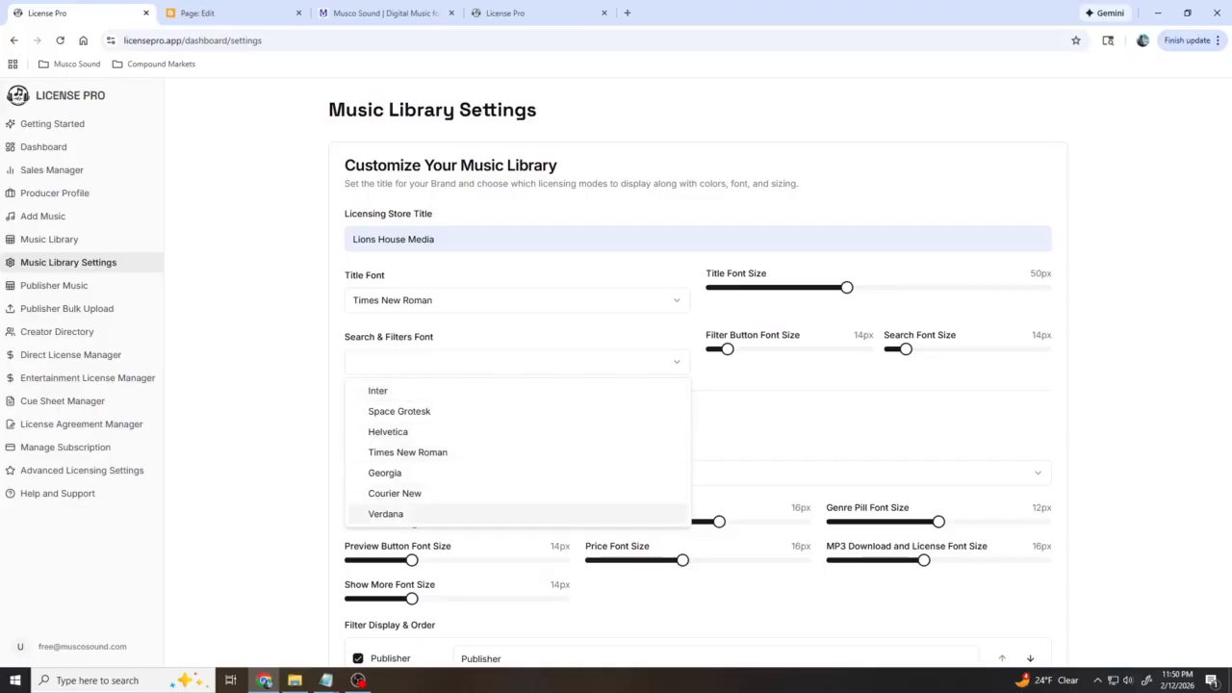
left_click(385, 513)
Set the card font to Helvetica under Card Typography.
scroll(433, 414, "down", 2)
left_click(433, 344)
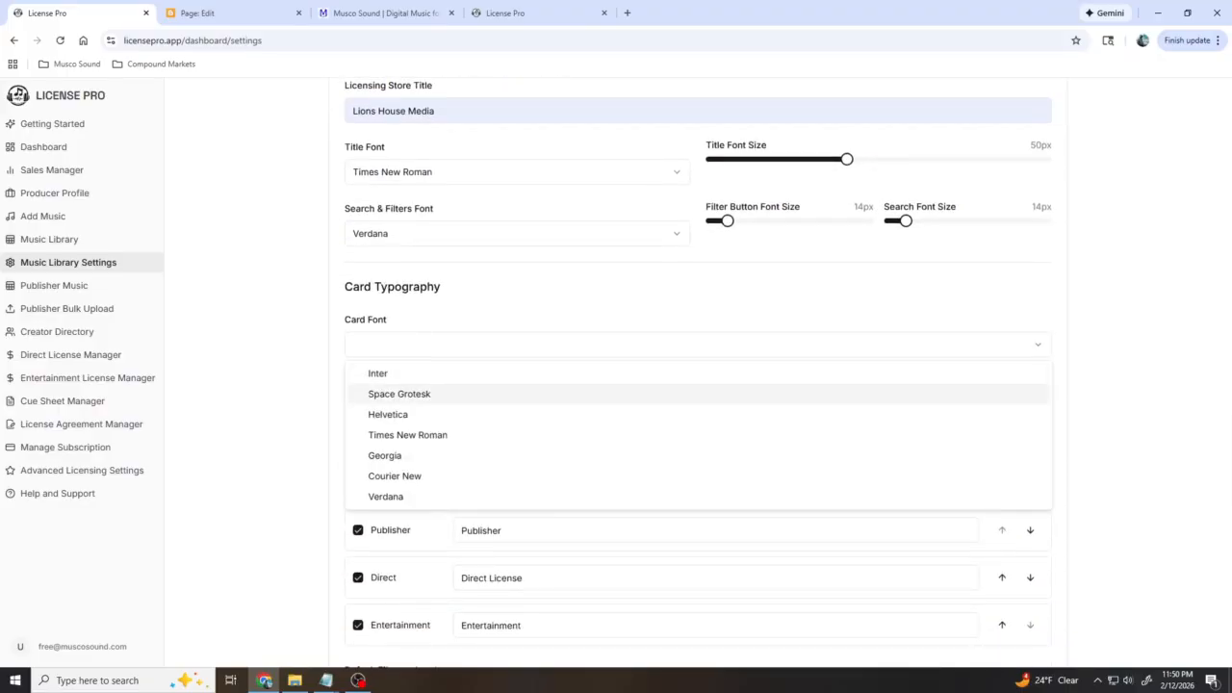
left_click(387, 414)
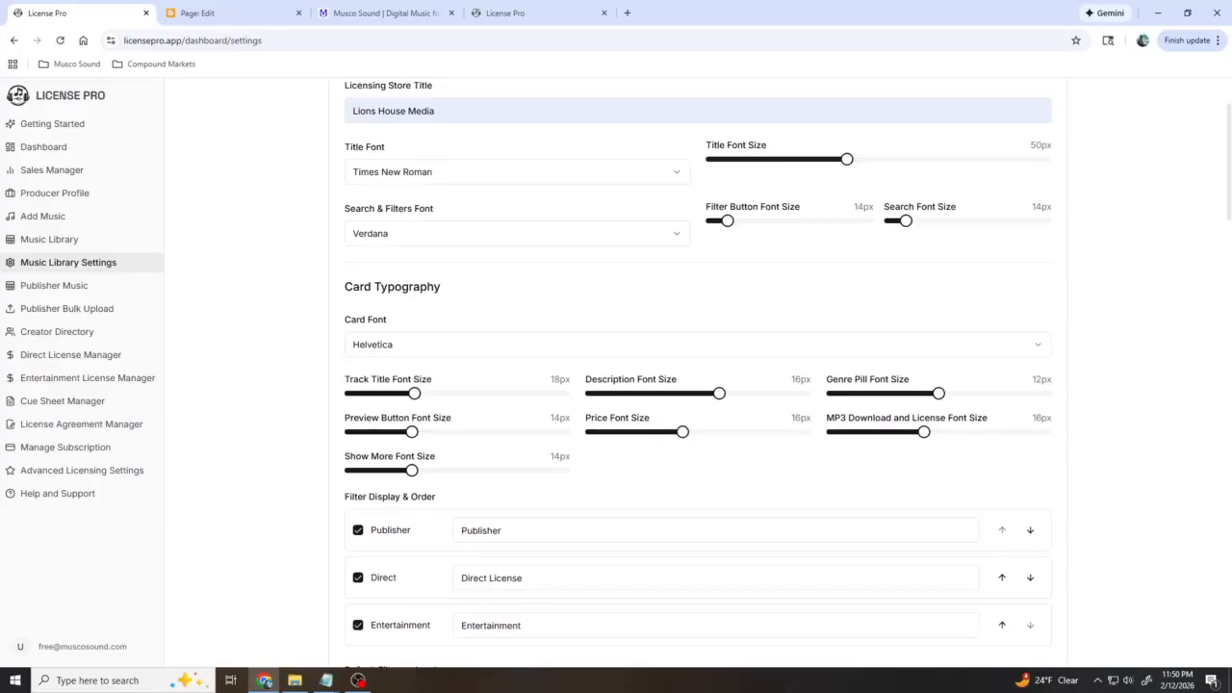
Pop out the live preview and shrink its window to a narrow column beside the settings.
scroll(698, 385, "down", 4)
scroll(698, 385, "down", 20)
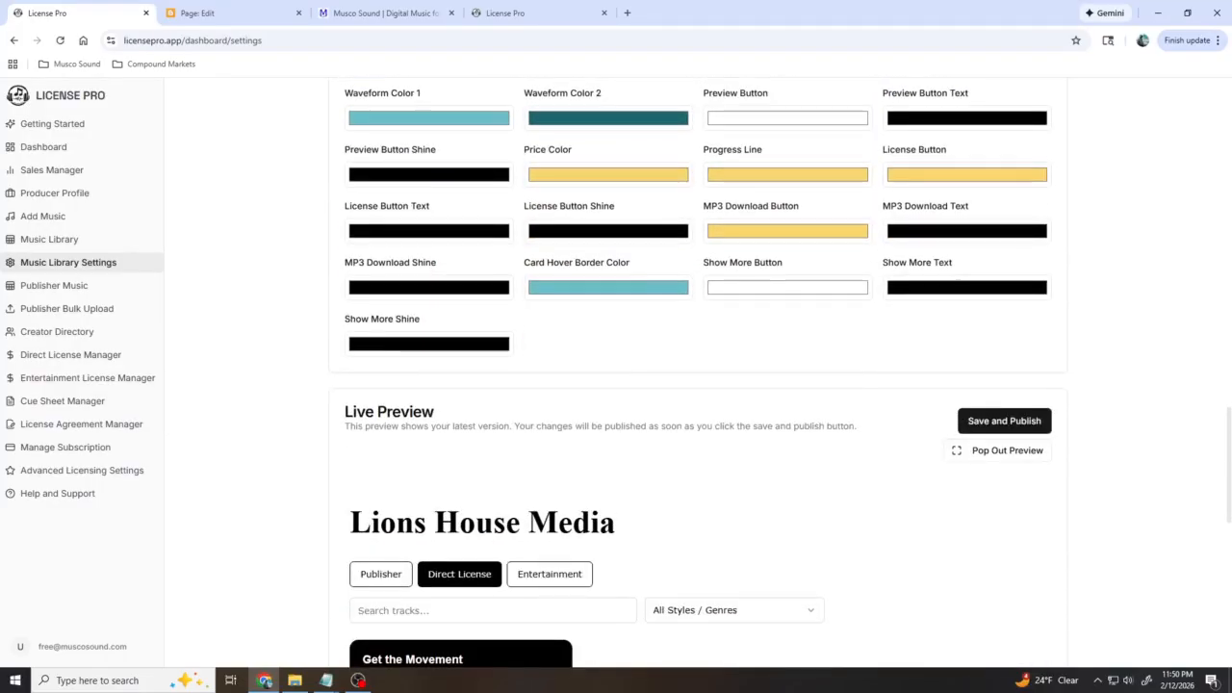
left_click(998, 450)
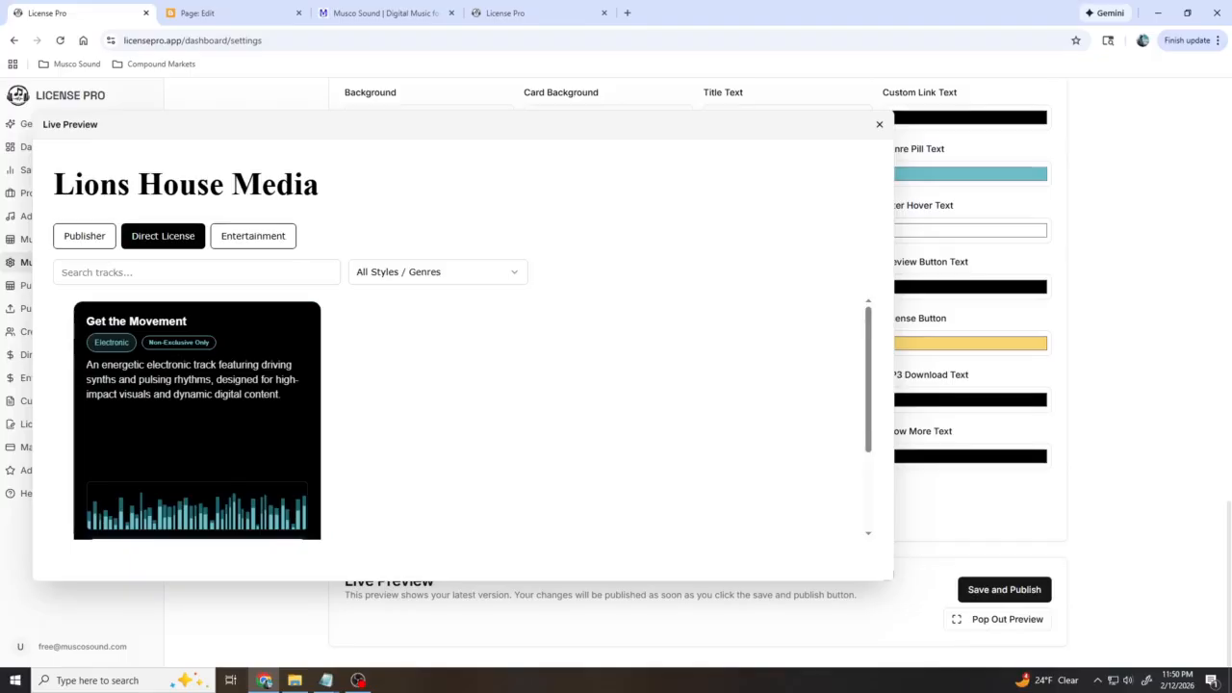
left_click_drag(892, 578, 308, 619)
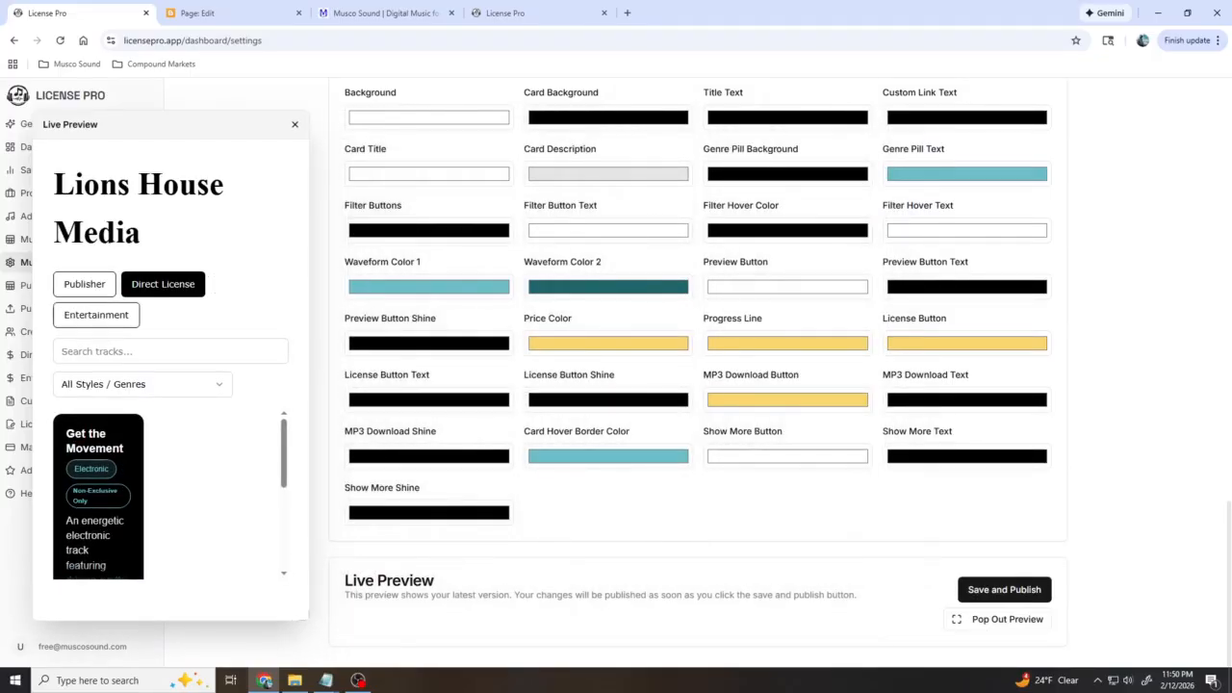
Hide the Publisher and Entertainment filters, keeping only the Direct filter enabled.
scroll(698, 375, "up", 3)
scroll(698, 372, "up", 9)
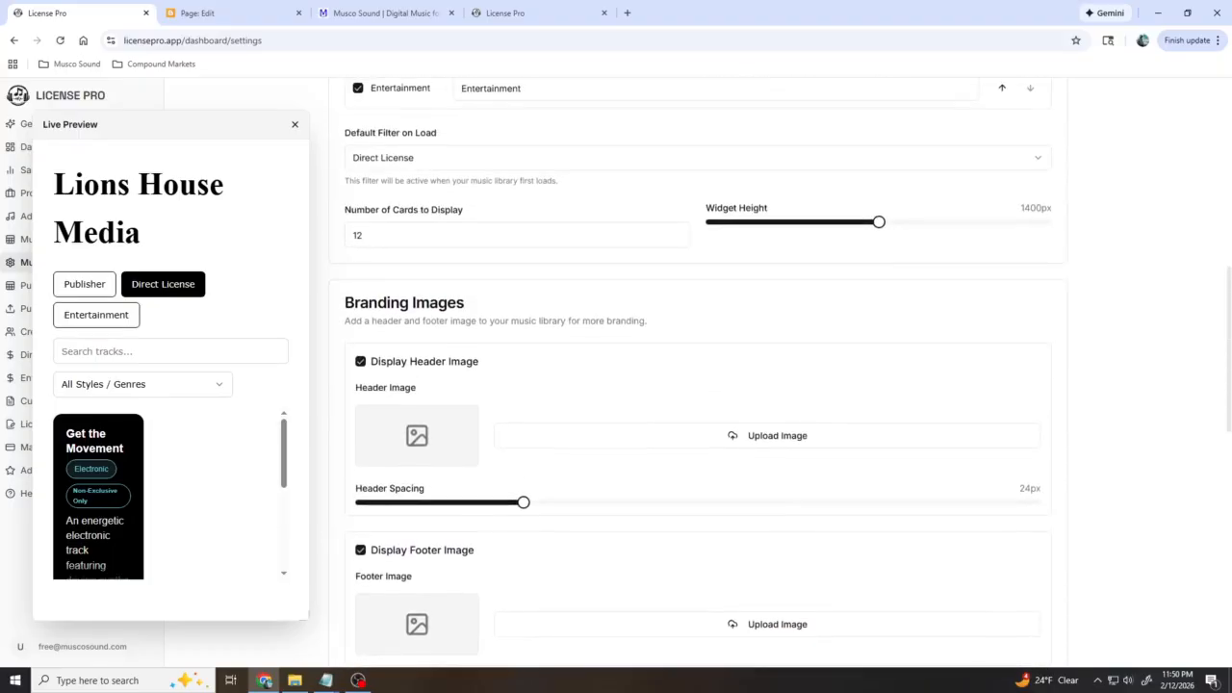
scroll(698, 372, "up", 1)
left_click(358, 297)
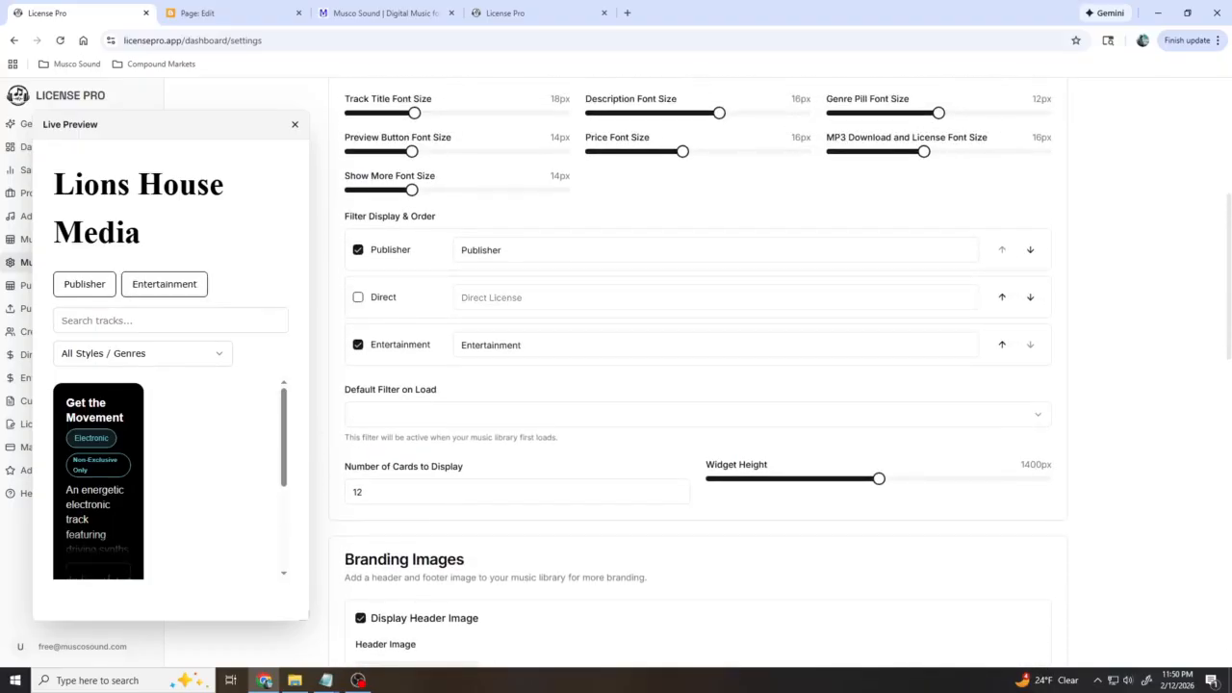
left_click(358, 345)
left_click(358, 250)
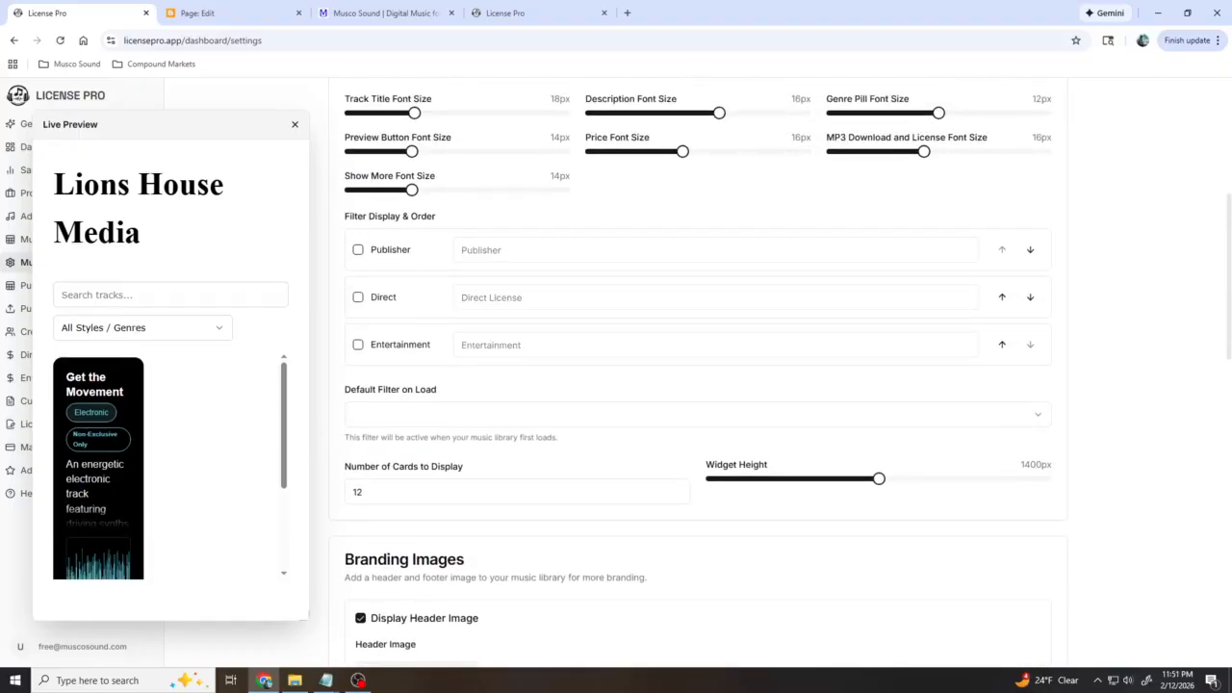
left_click(358, 297)
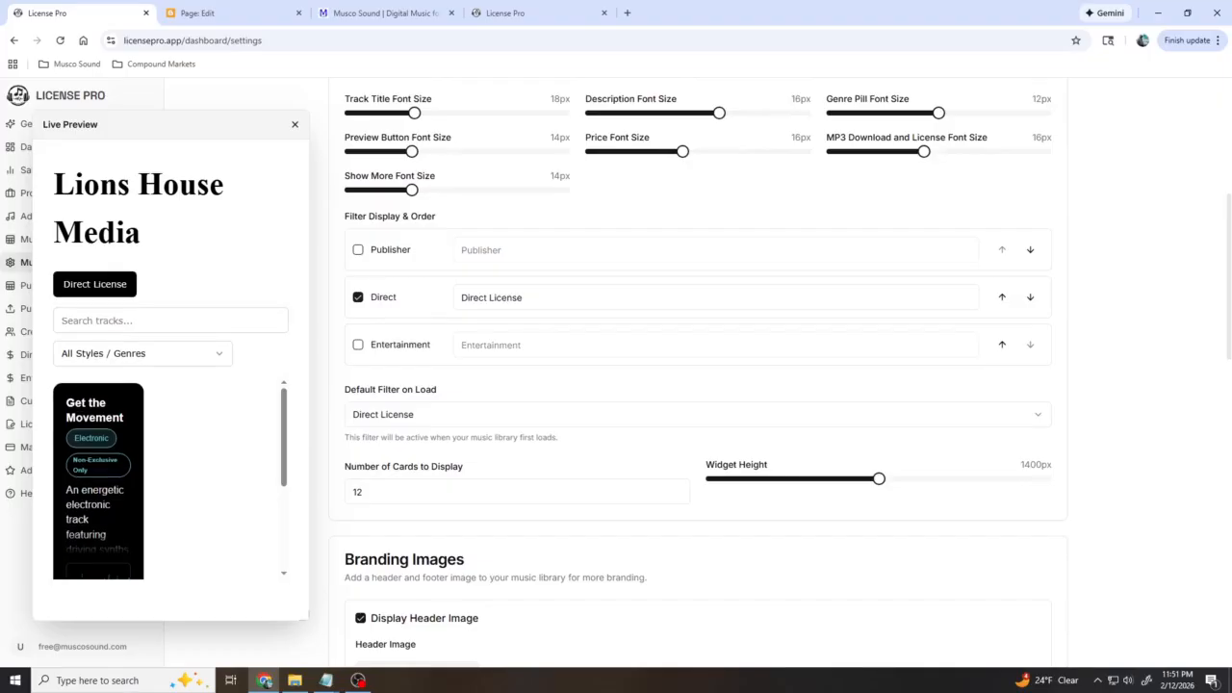
Rename the Direct filter's label to Roaring LP.
left_click_drag(528, 297, 459, 298)
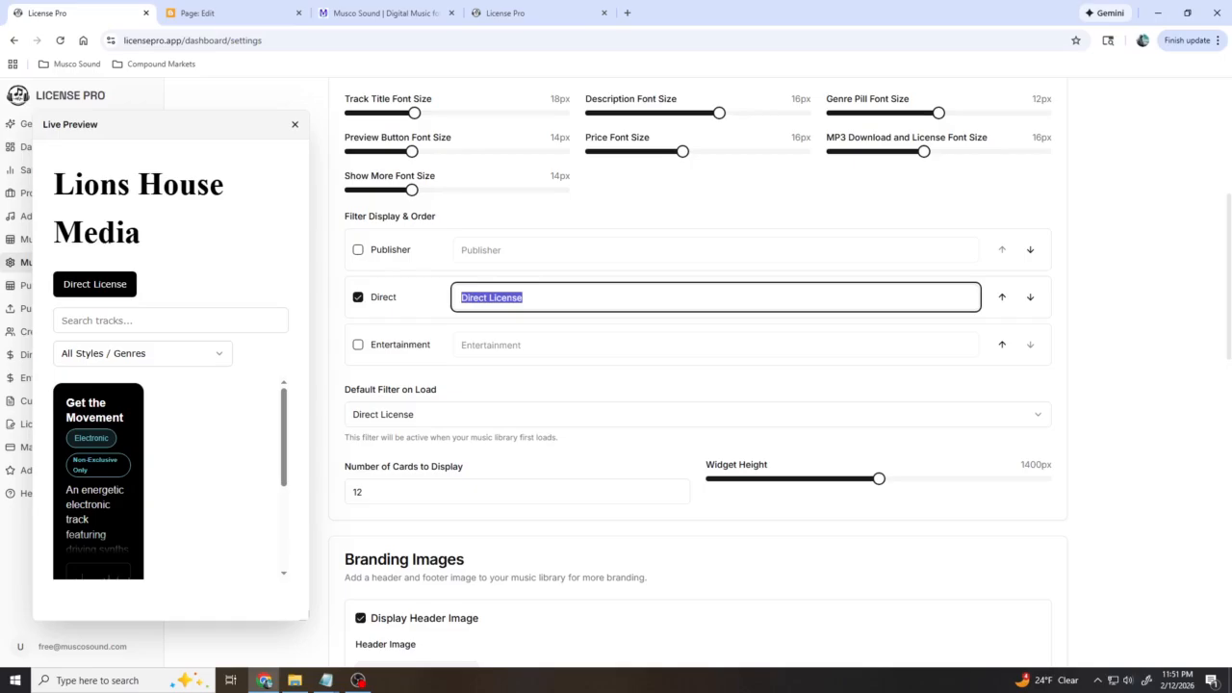
type("Roaring LO")
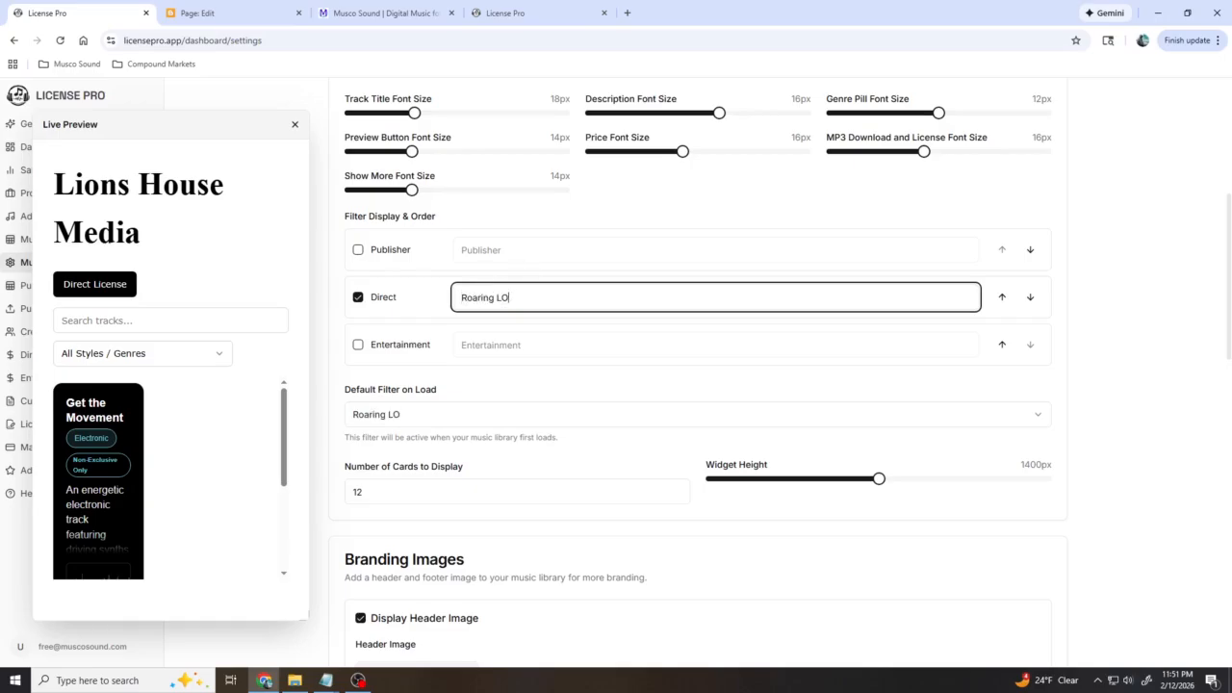
key("BackSpace")
type("P")
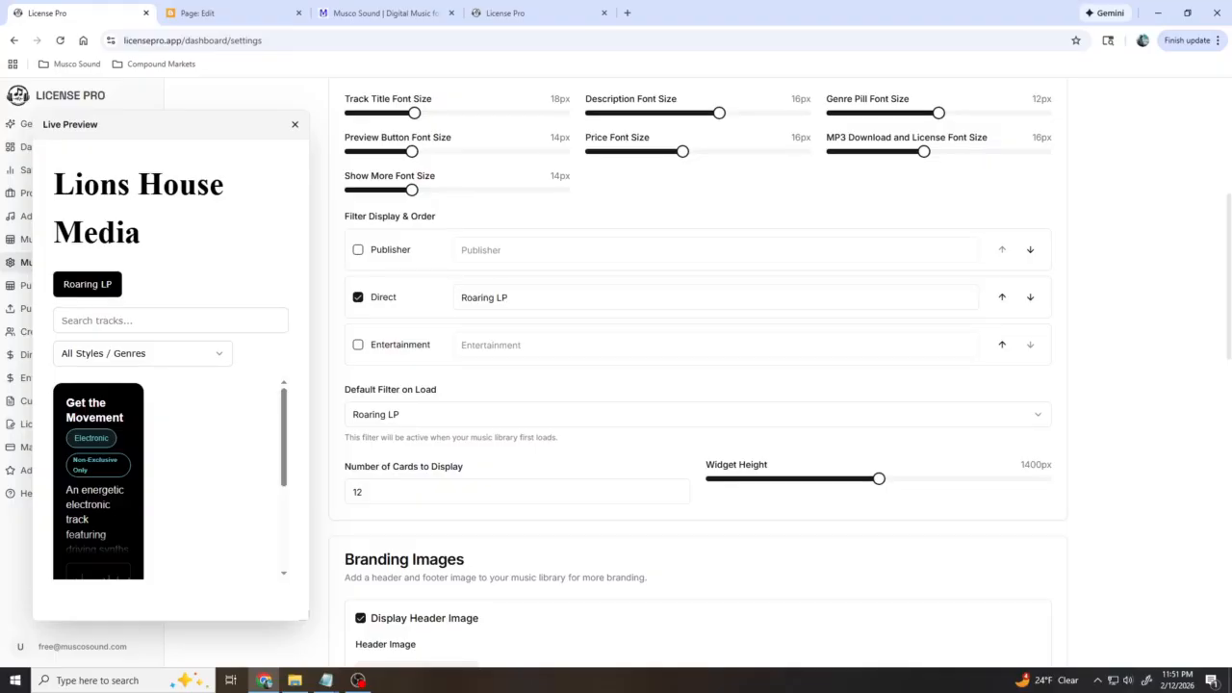
Upload the License Music. Get Paid. banner as header image and the Turn One Link Into a Licensing Store banner as footer image.
scroll(697, 385, "down", 4)
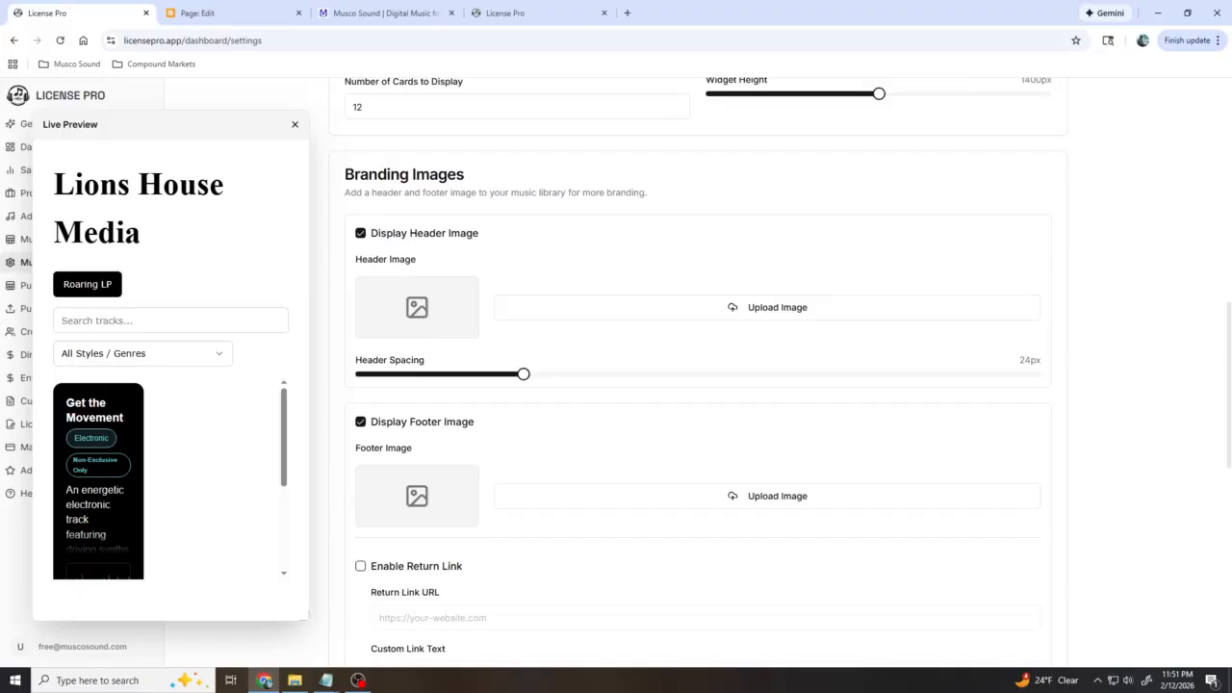
left_click(778, 307)
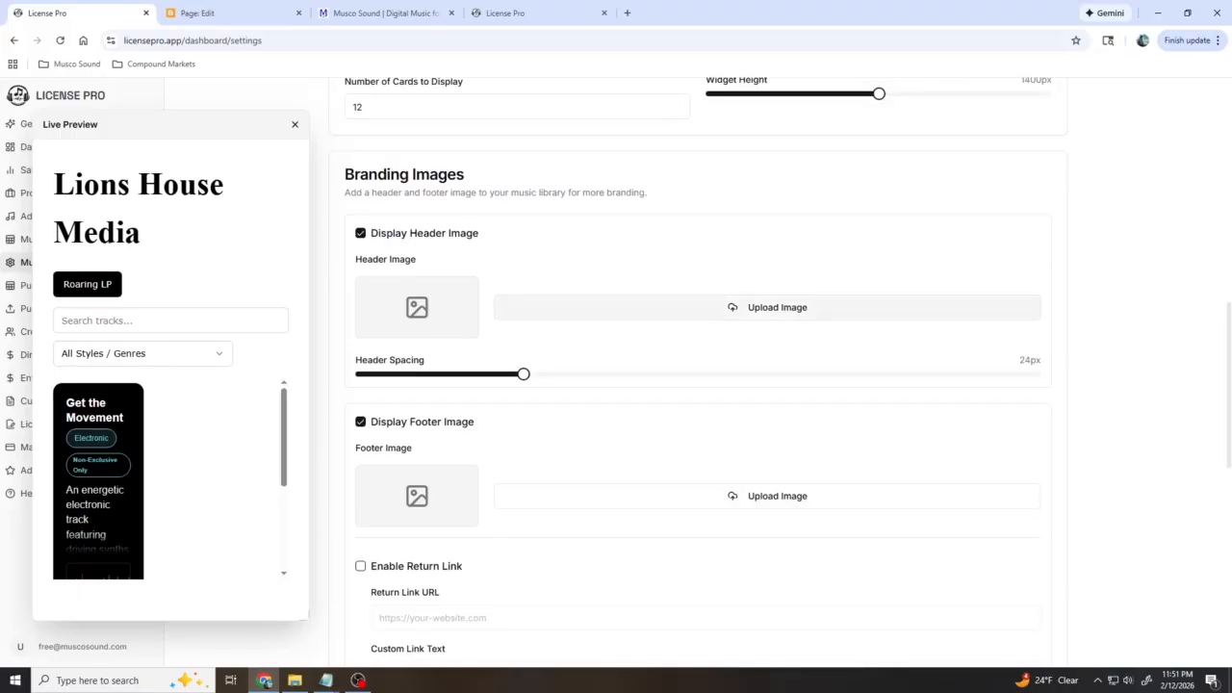
double_click(291, 144)
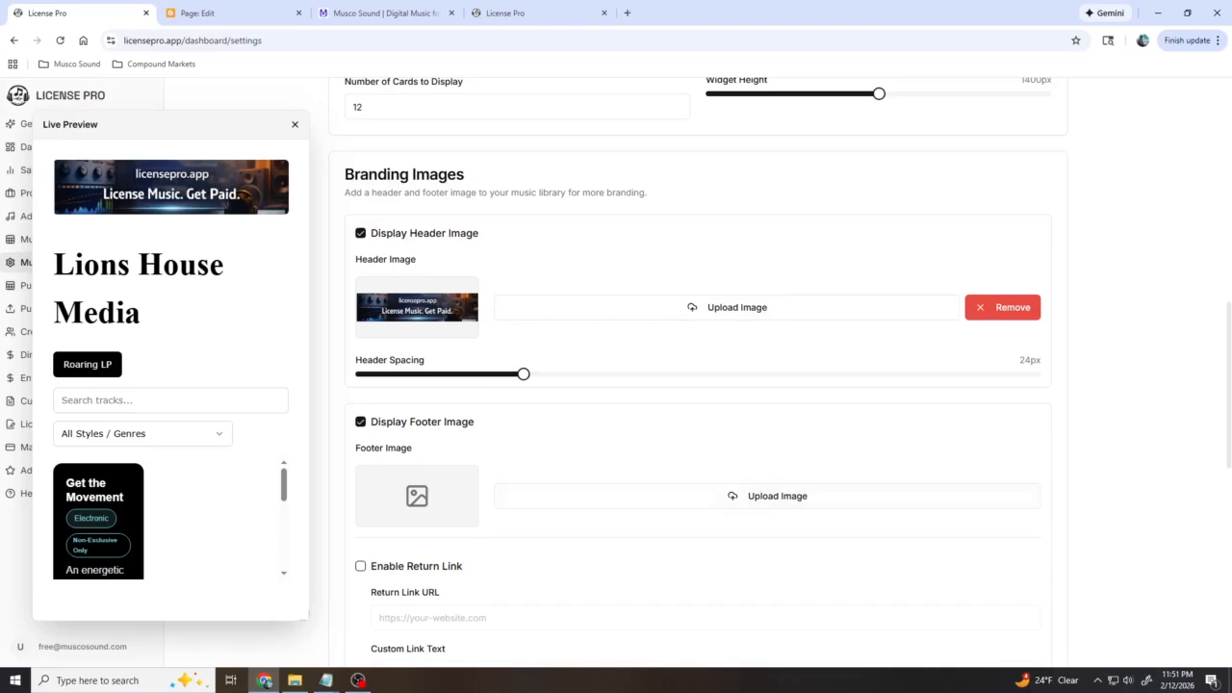
left_click(767, 495)
double_click(178, 144)
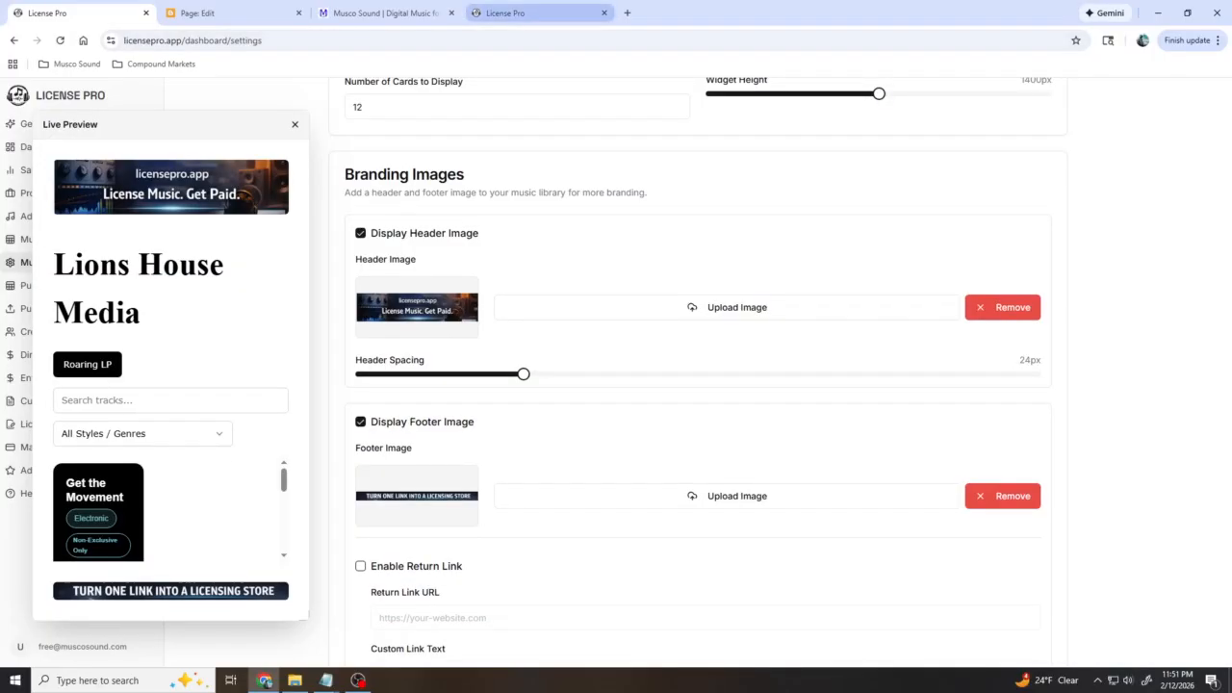
Revisit the standalone library and blog page tabs, and return to the Customize Colors section of the License Pro settings.
left_click(534, 12)
left_click(385, 12)
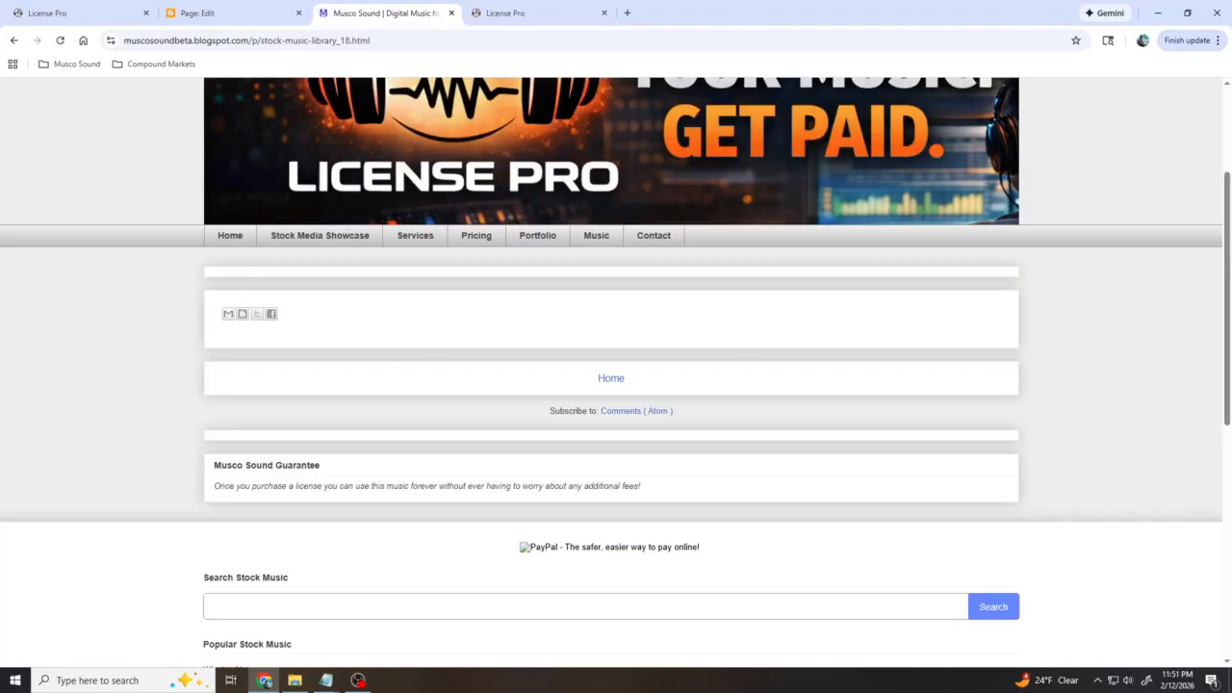
left_click(77, 12)
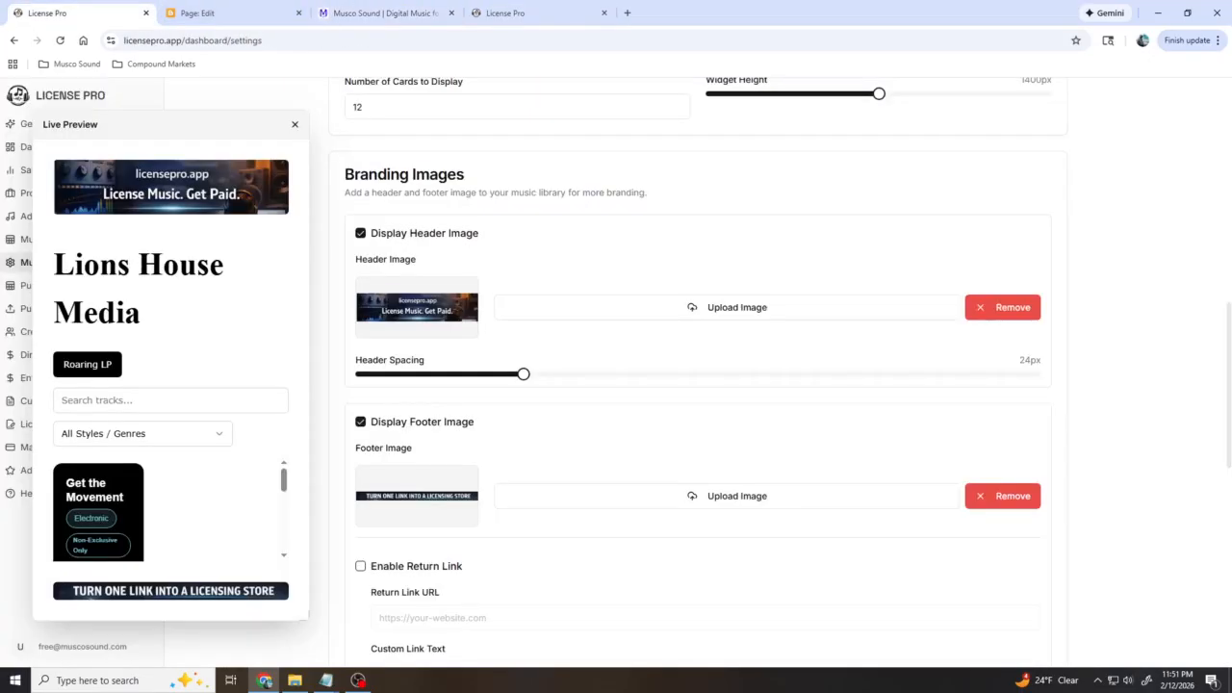
scroll(697, 375, "down", 6)
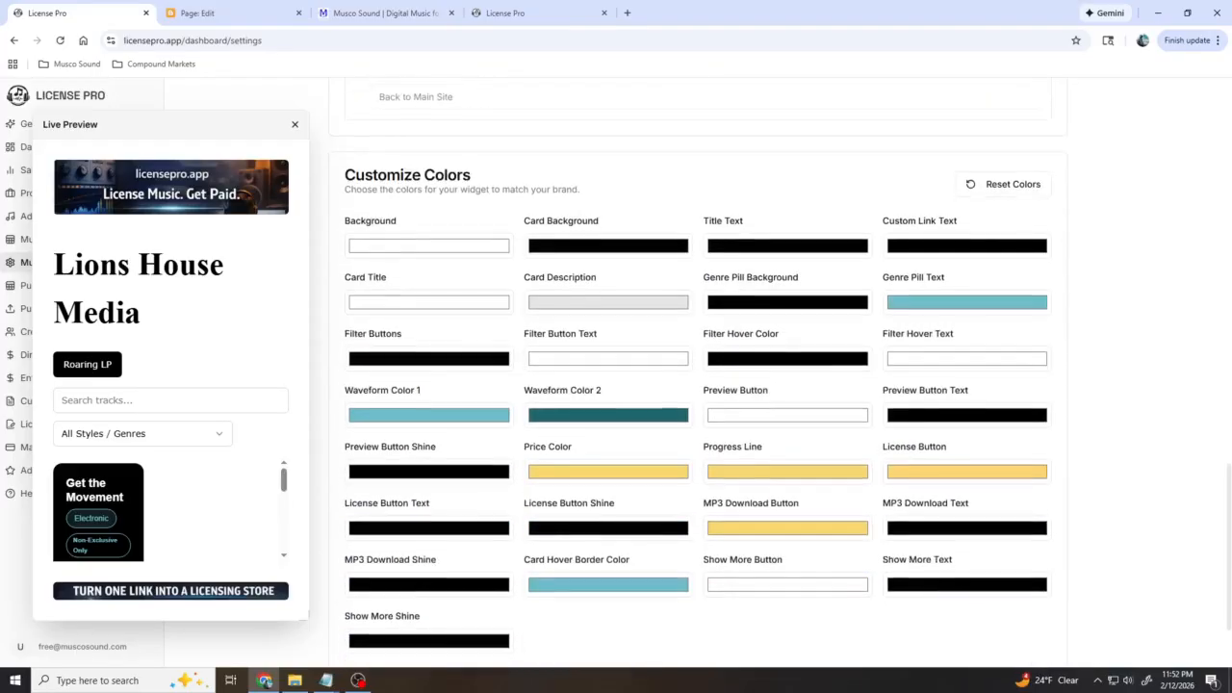
Save and publish the widget, and reload the standalone library page to check its header banner, title, filter and footer banner.
scroll(698, 376, "down", 2)
left_click(1004, 589)
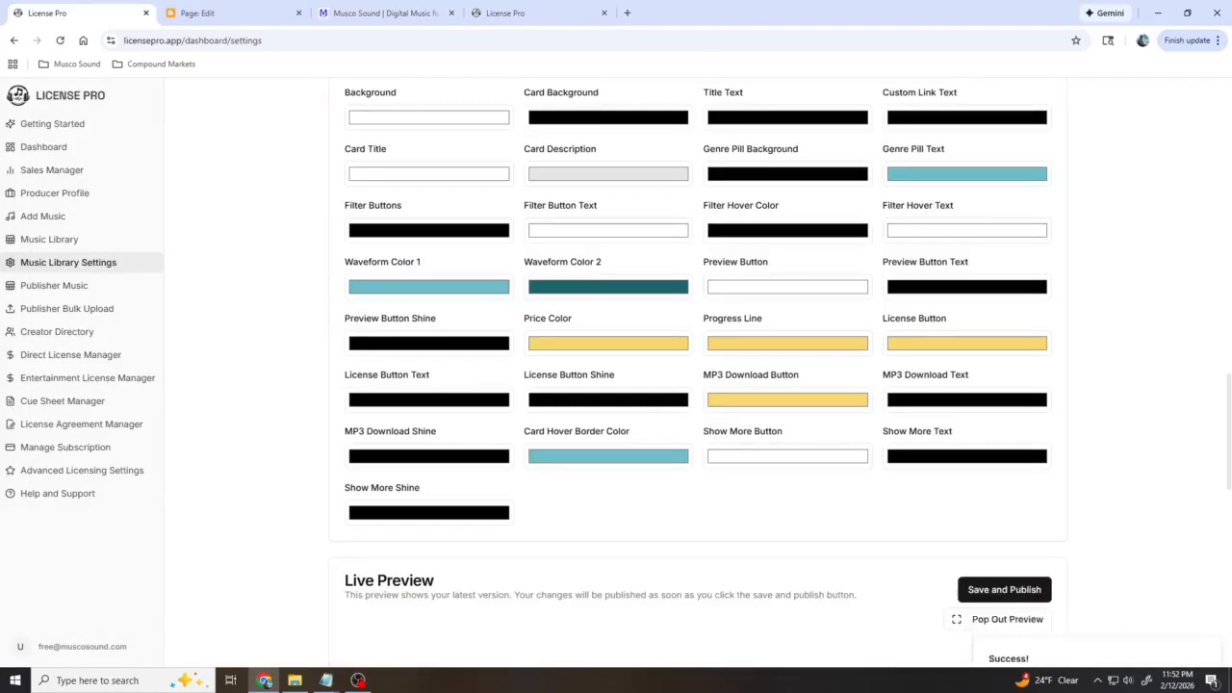
left_click(535, 14)
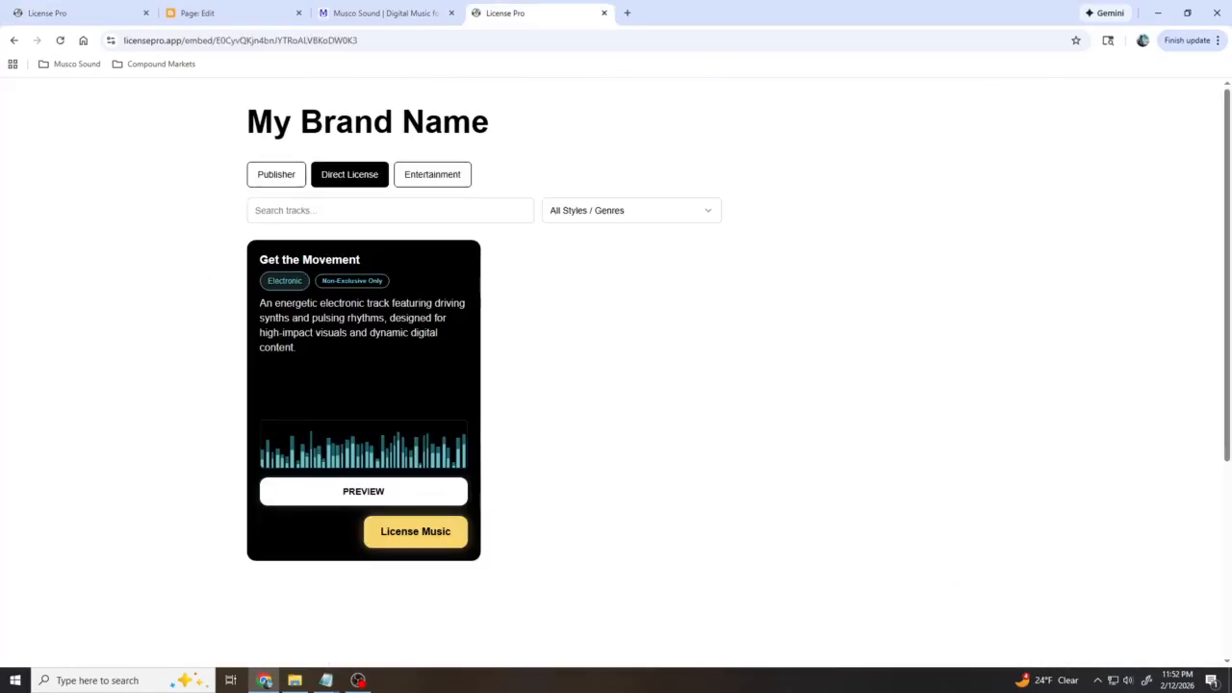
key("F5")
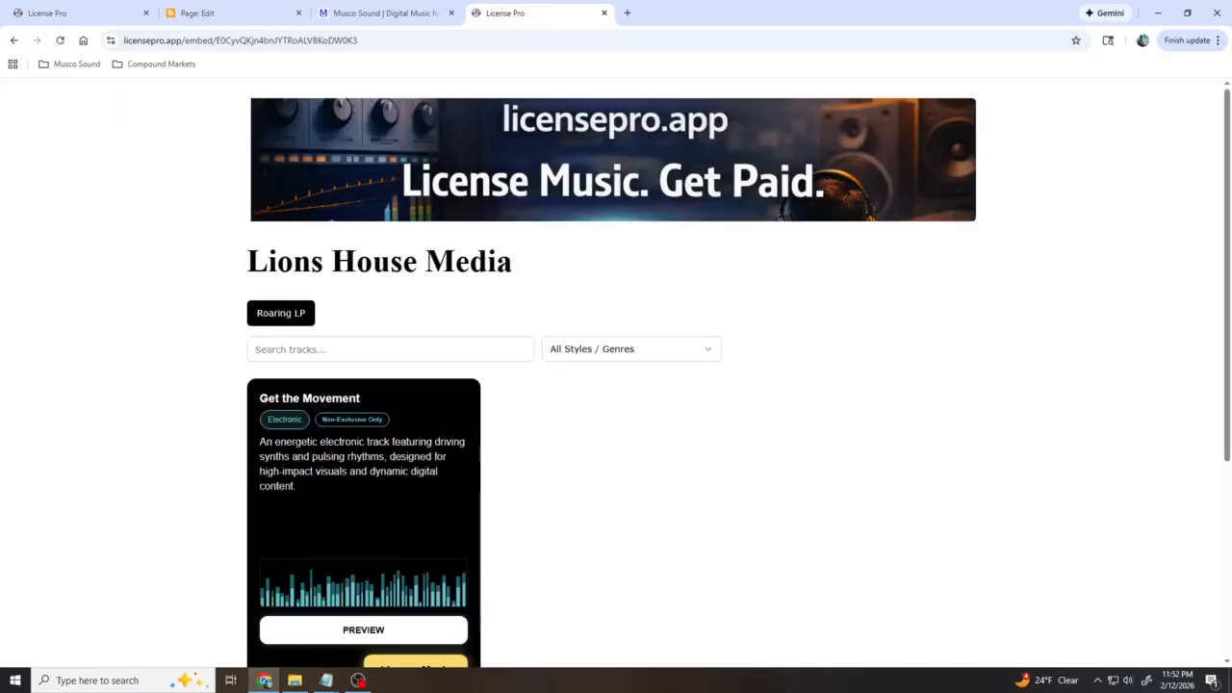
scroll(616, 385, "down", 1)
scroll(616, 384, "down", 3)
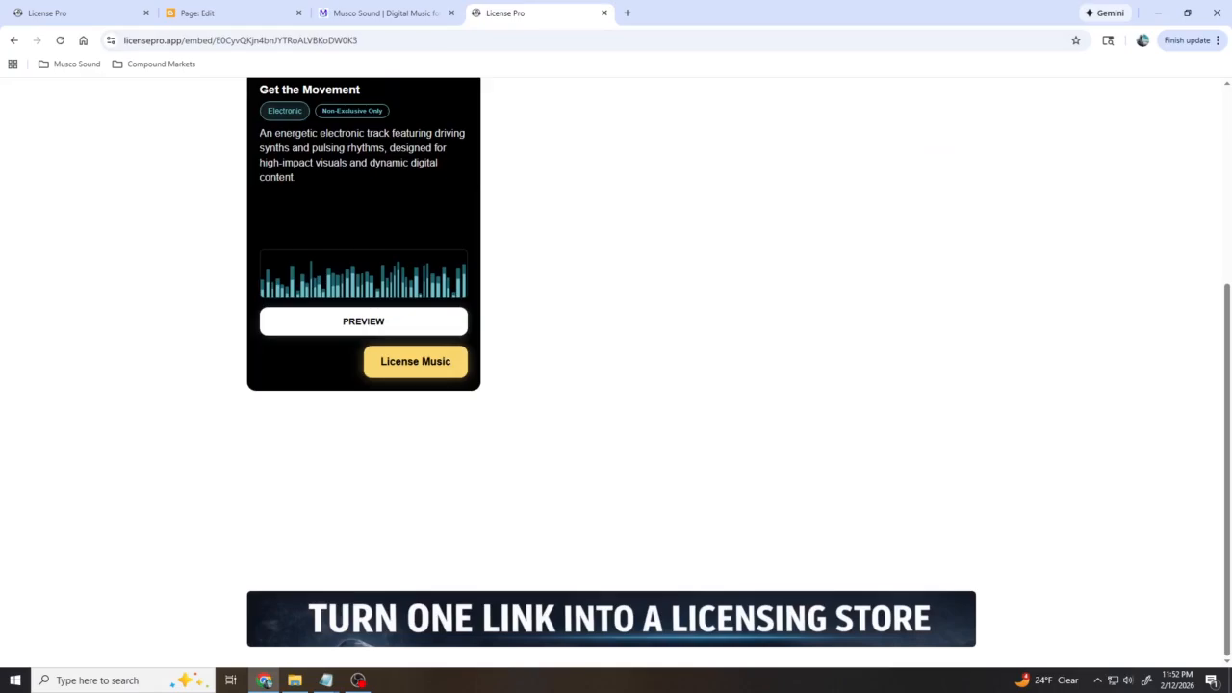
scroll(616, 385, "up", 4)
Return to the music library settings and pop out the live preview as a narrow floating window.
left_click(77, 12)
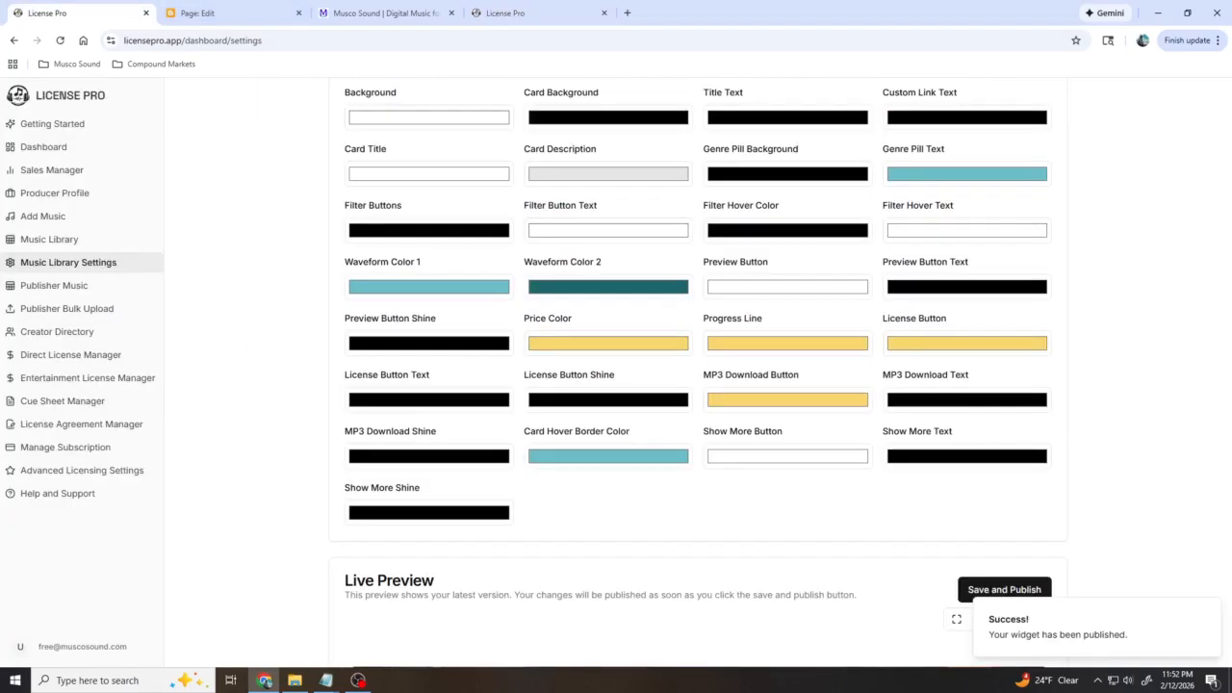
left_click(955, 619)
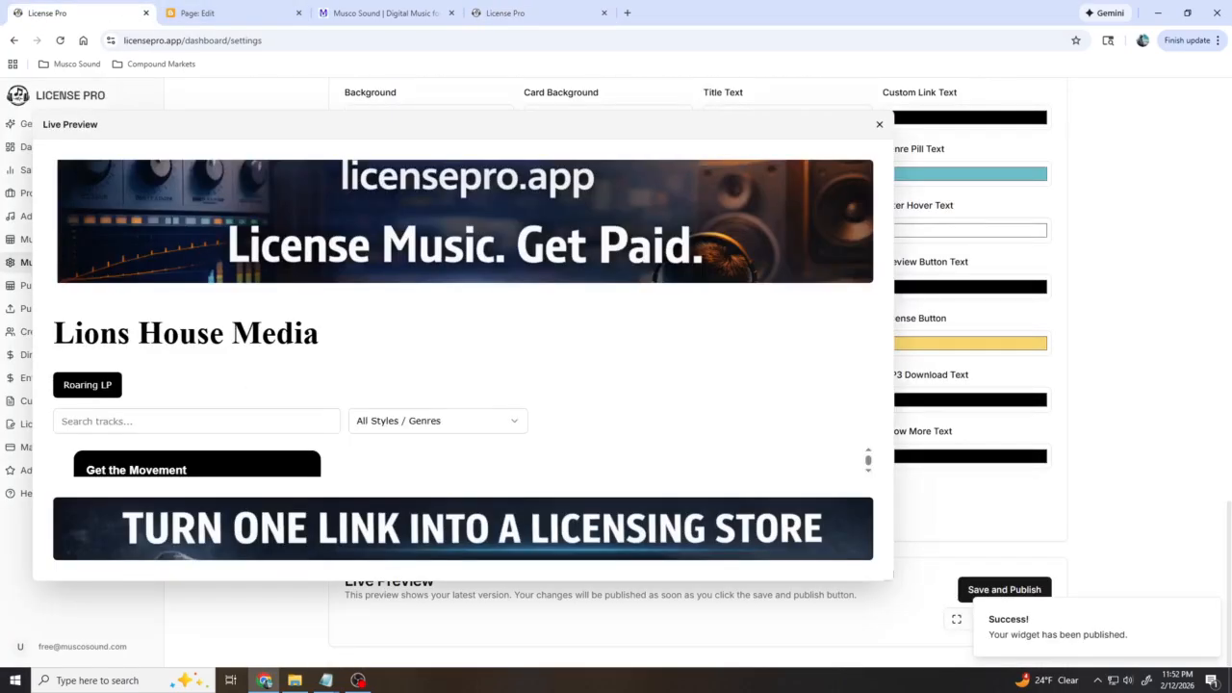
left_click_drag(890, 577, 323, 634)
Increase the header spacing beneath the header banner to 61px in the Branding Images section.
scroll(697, 375, "up", 4)
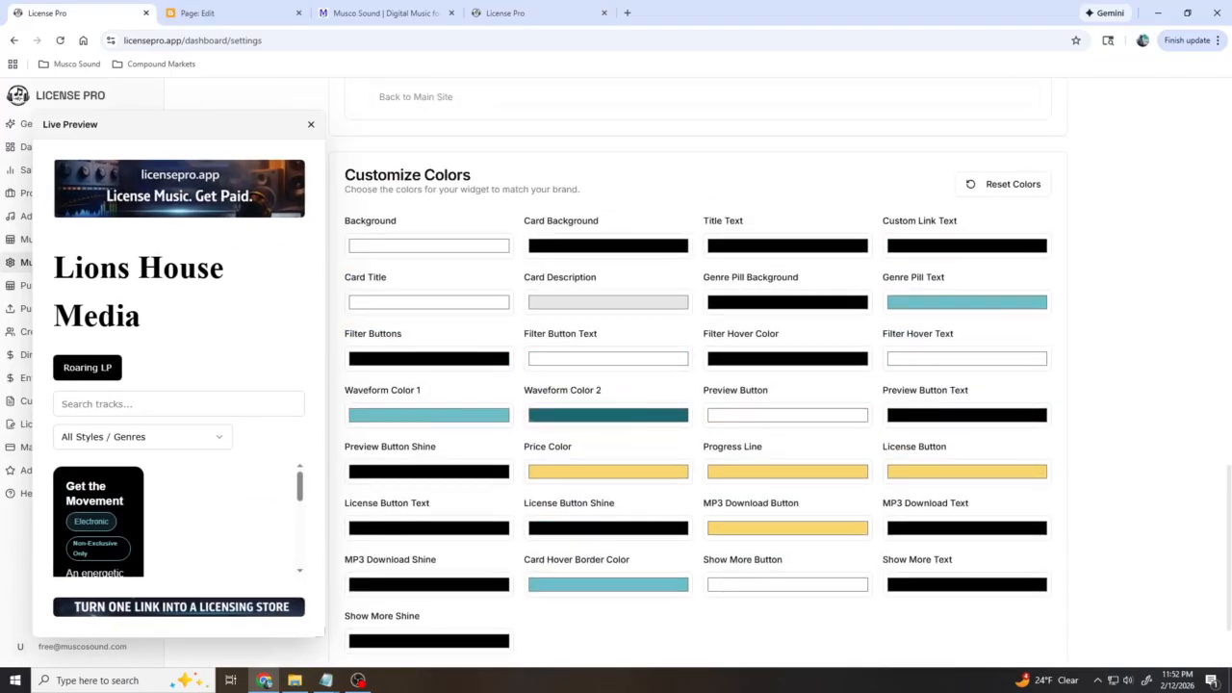
scroll(698, 376, "up", 4)
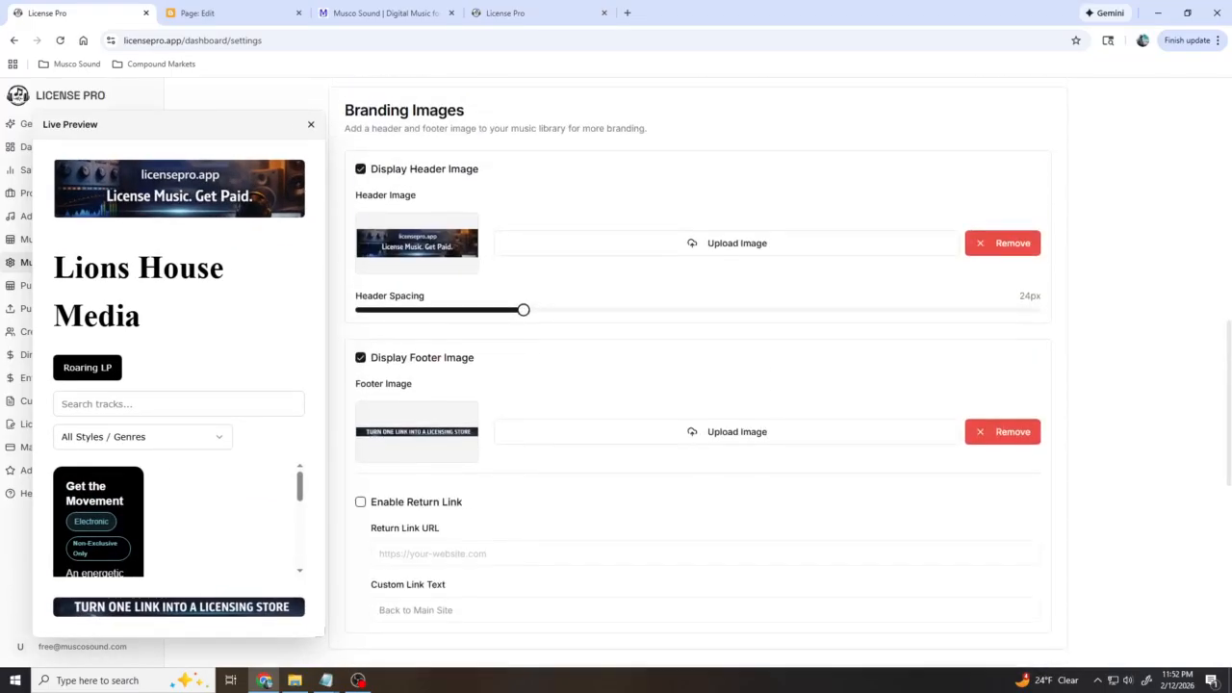
left_click_drag(522, 309, 712, 309)
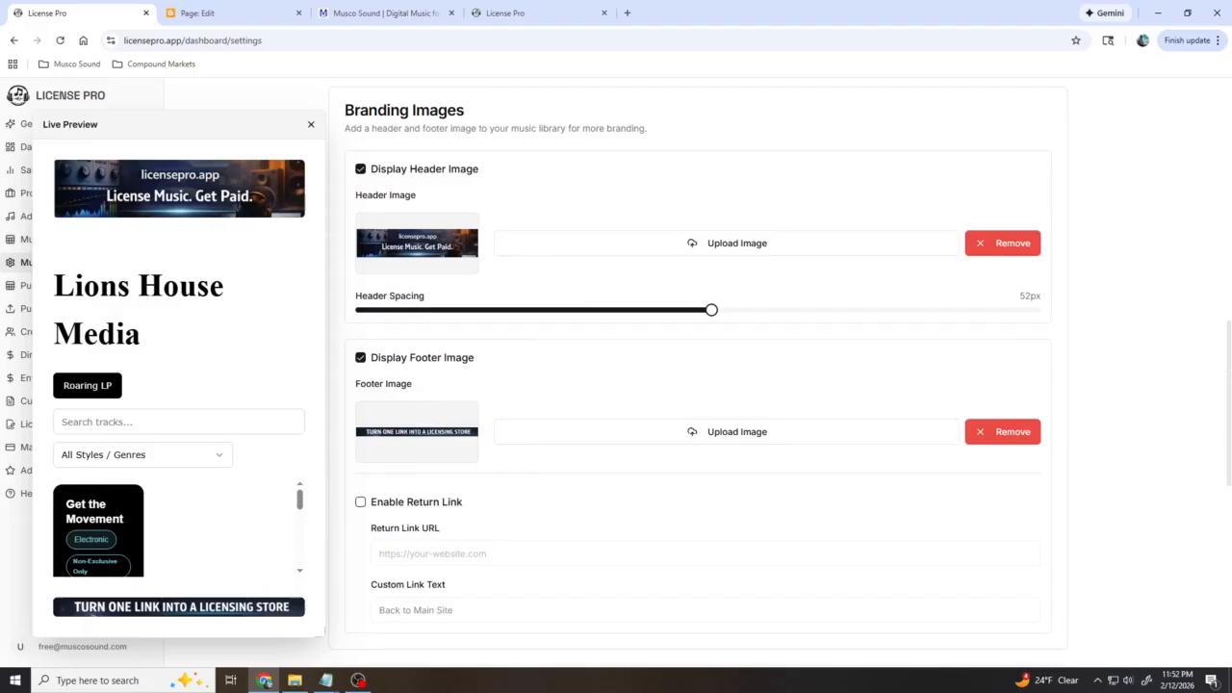
left_click_drag(711, 309, 771, 309)
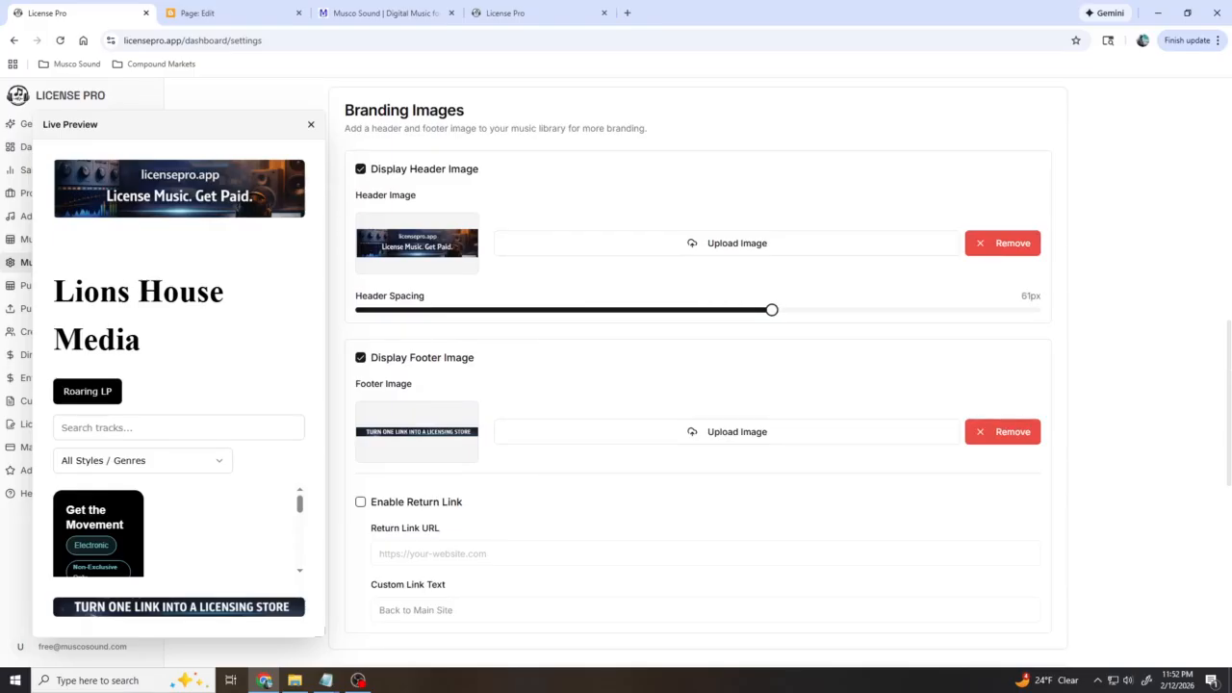
Enable the return link beneath the footer image settings, leaving its URL empty and the default link text in place.
scroll(698, 385, "down", 1)
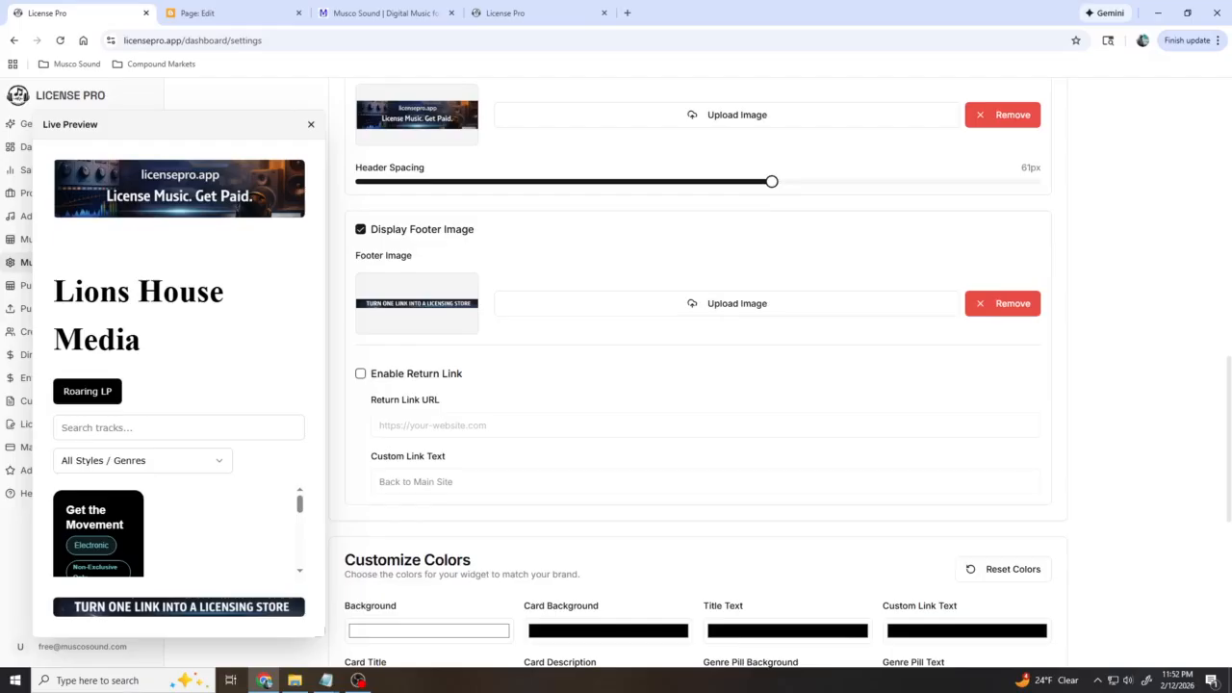
left_click(361, 374)
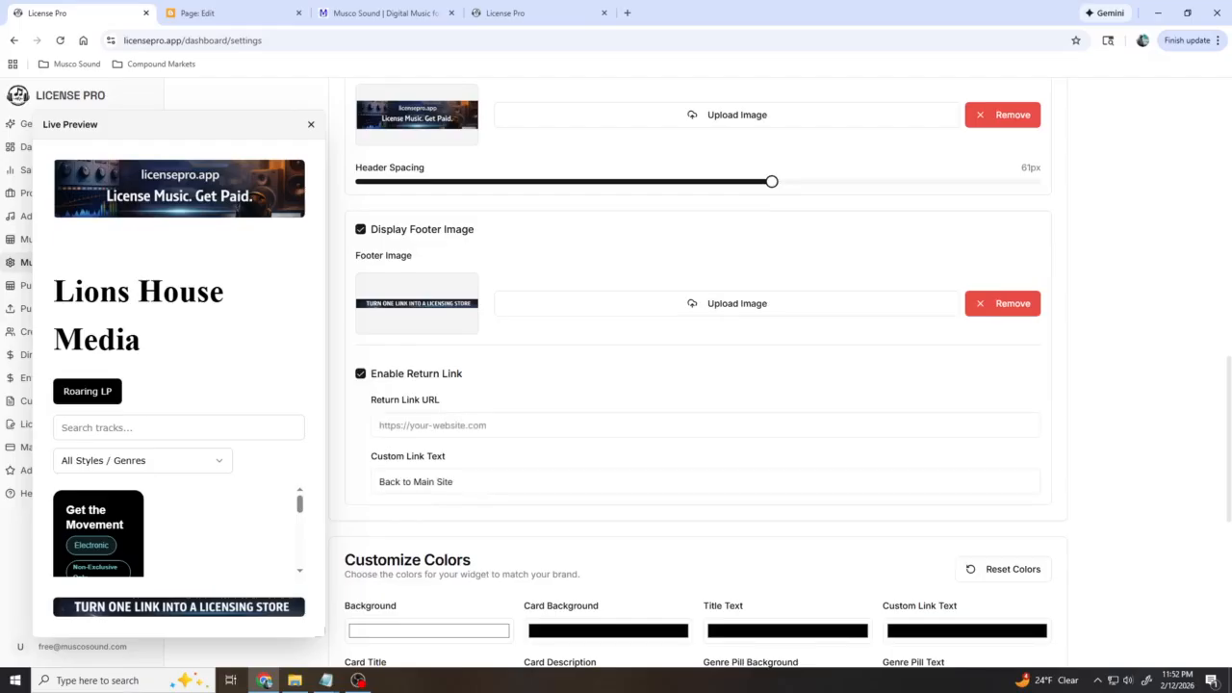
left_click(447, 425)
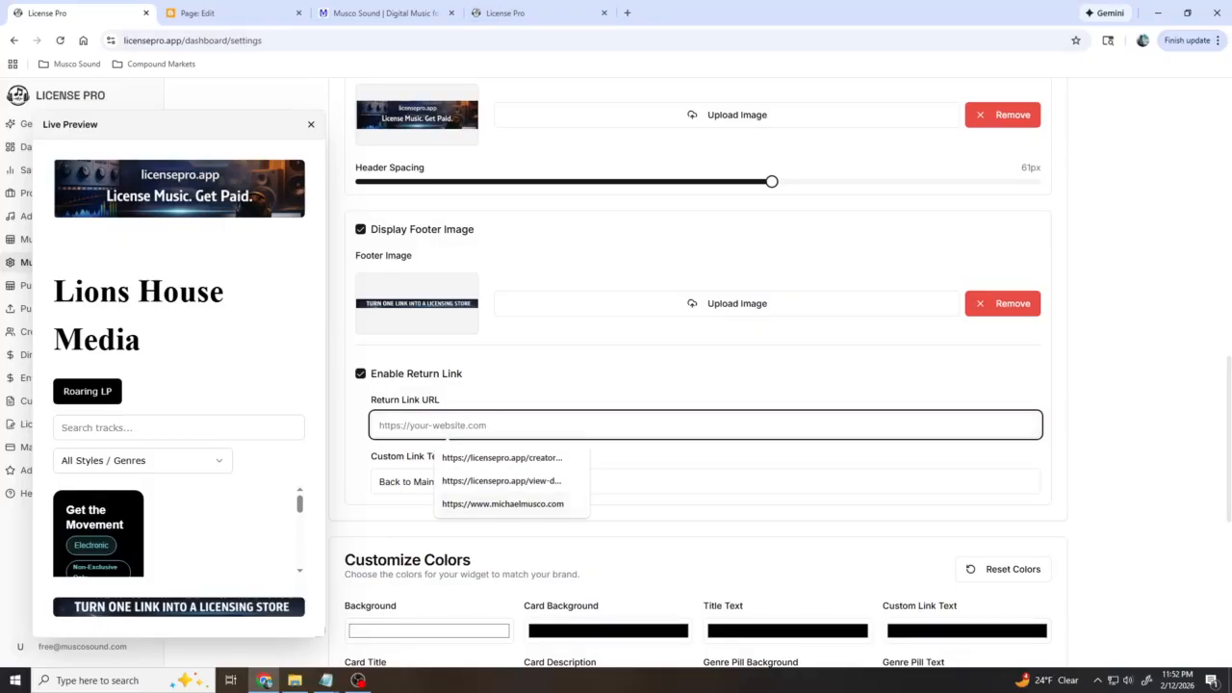
left_click(1136, 385)
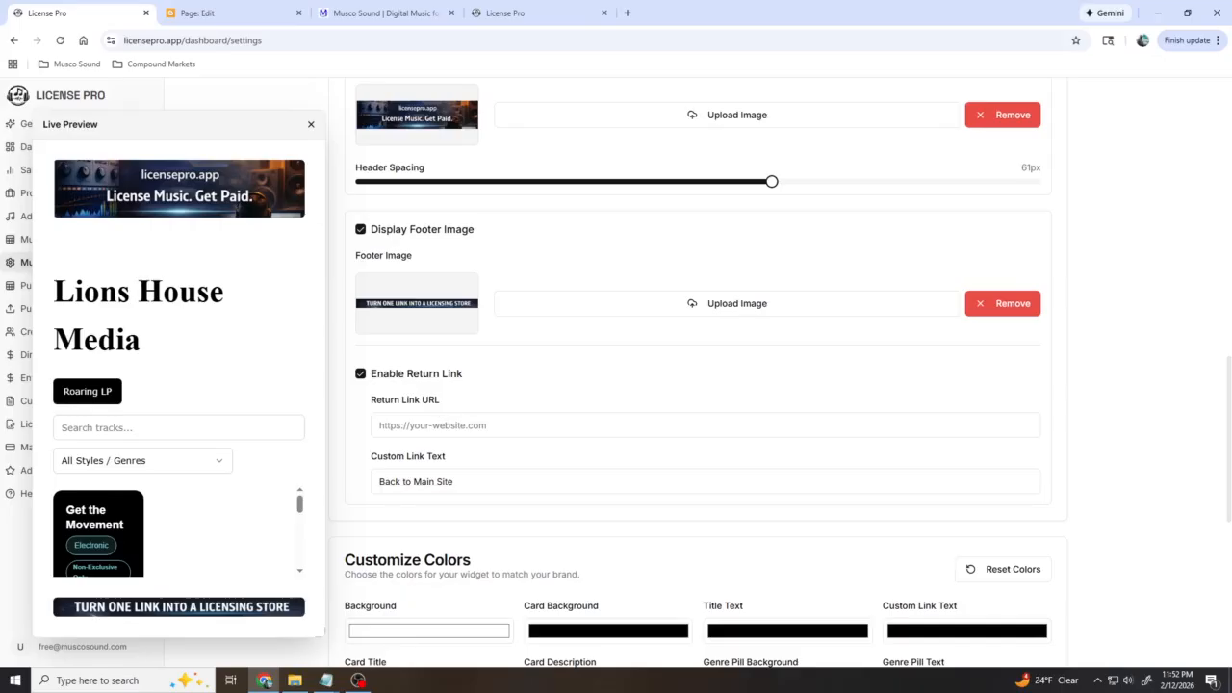
Widen the floating live preview and reposition it so the track card's buttons and the color settings can be seen together.
scroll(177, 530, "down", 4)
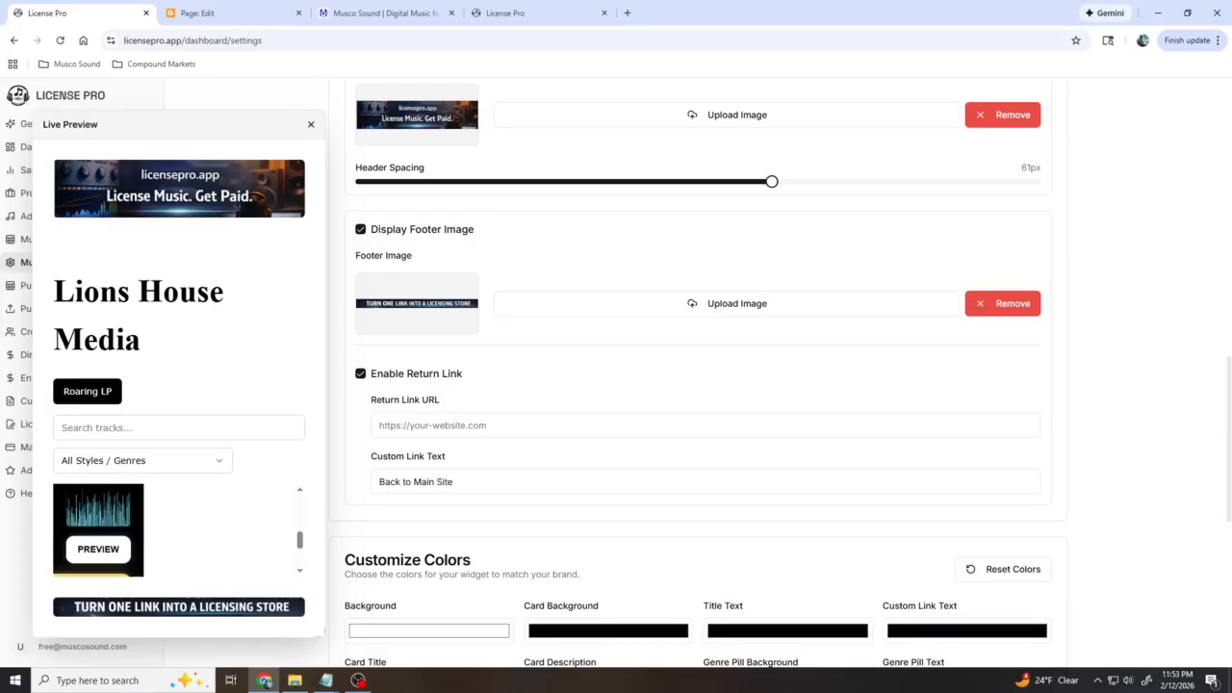
scroll(177, 530, "up", 1)
left_click_drag(322, 634, 375, 643)
scroll(707, 385, "down", 1)
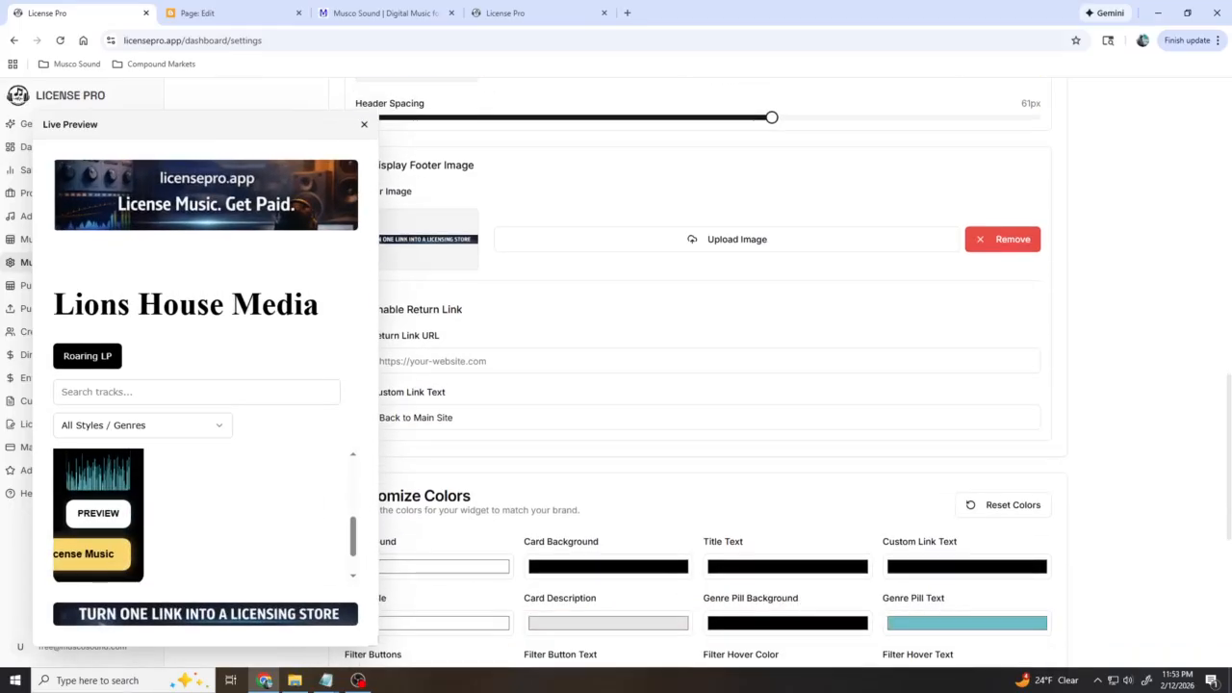
left_click_drag(205, 124, 185, 121)
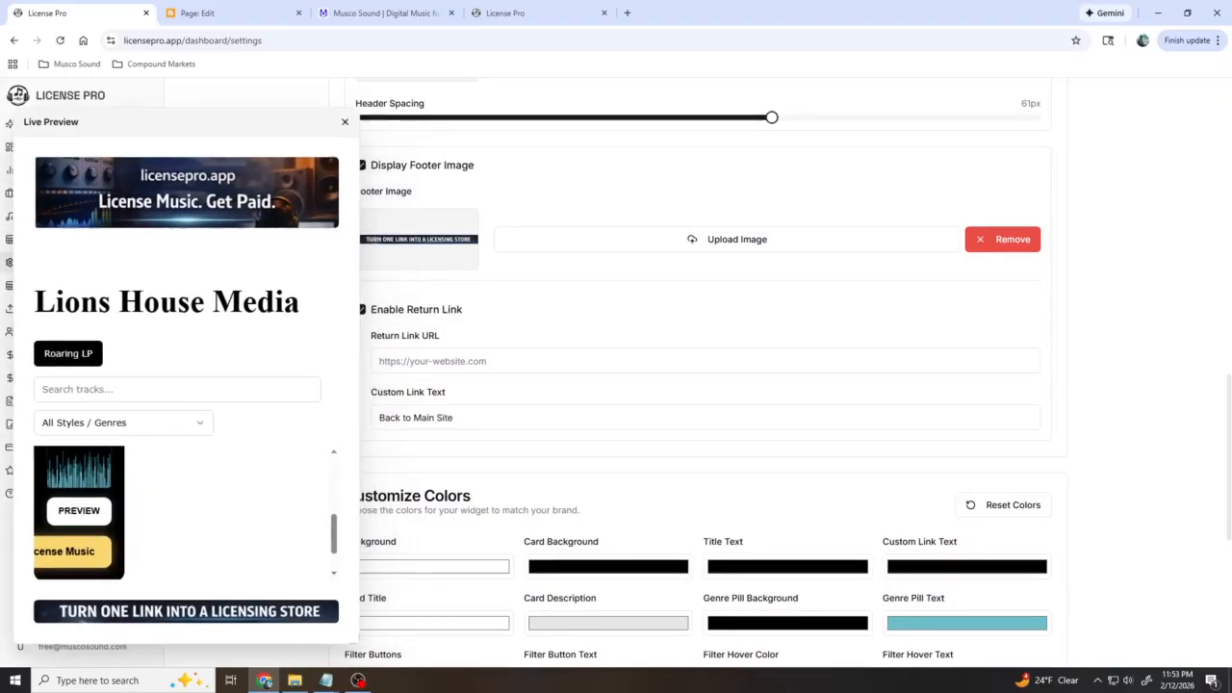
scroll(706, 385, "down", 1)
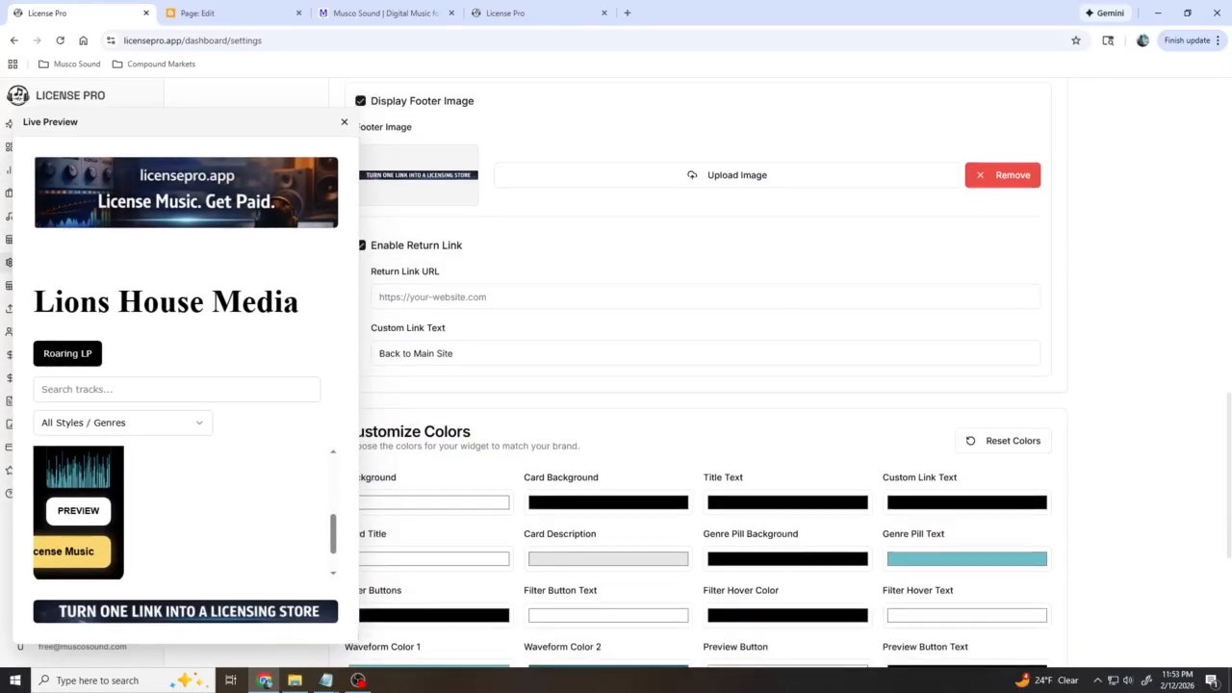
Try a light cyan widget background with RGB 148, 255, 253.
left_click(434, 503)
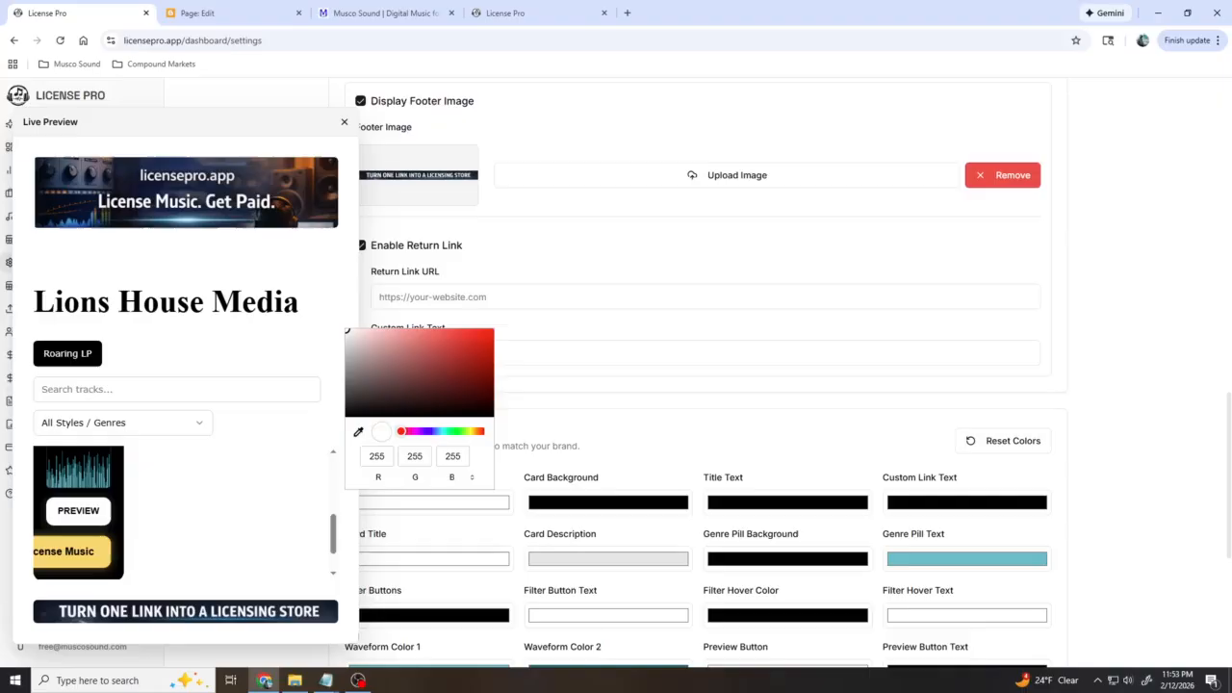
left_click(442, 431)
left_click(407, 329)
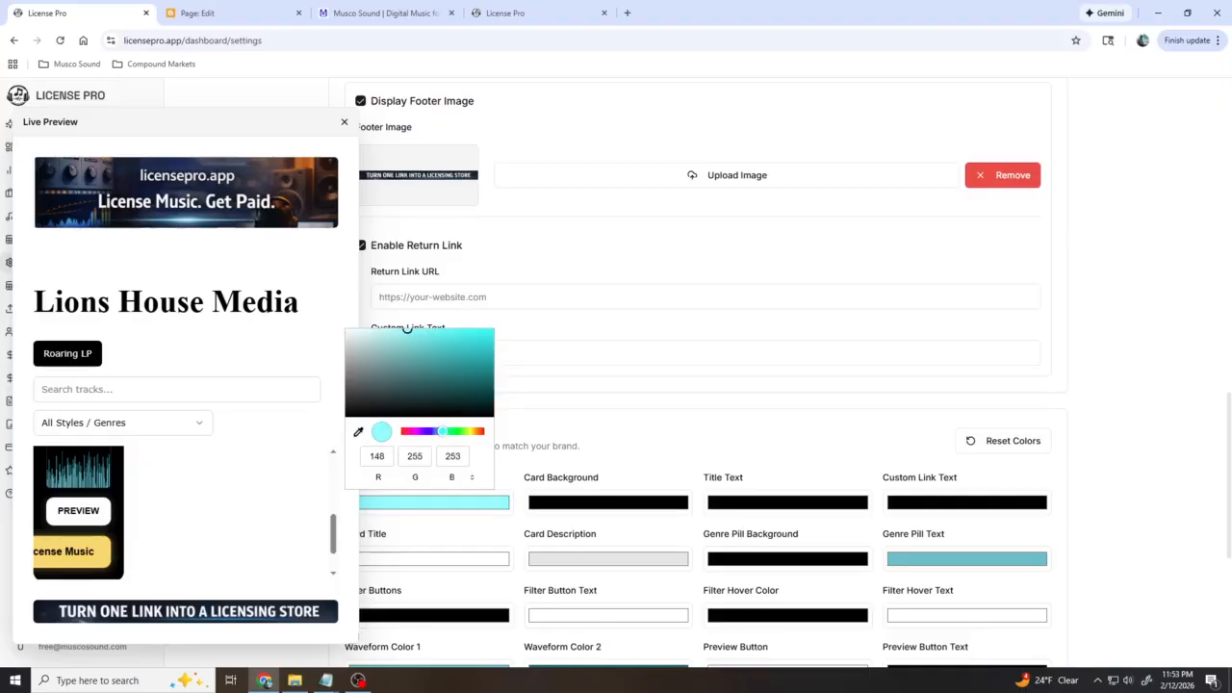
left_click(693, 429)
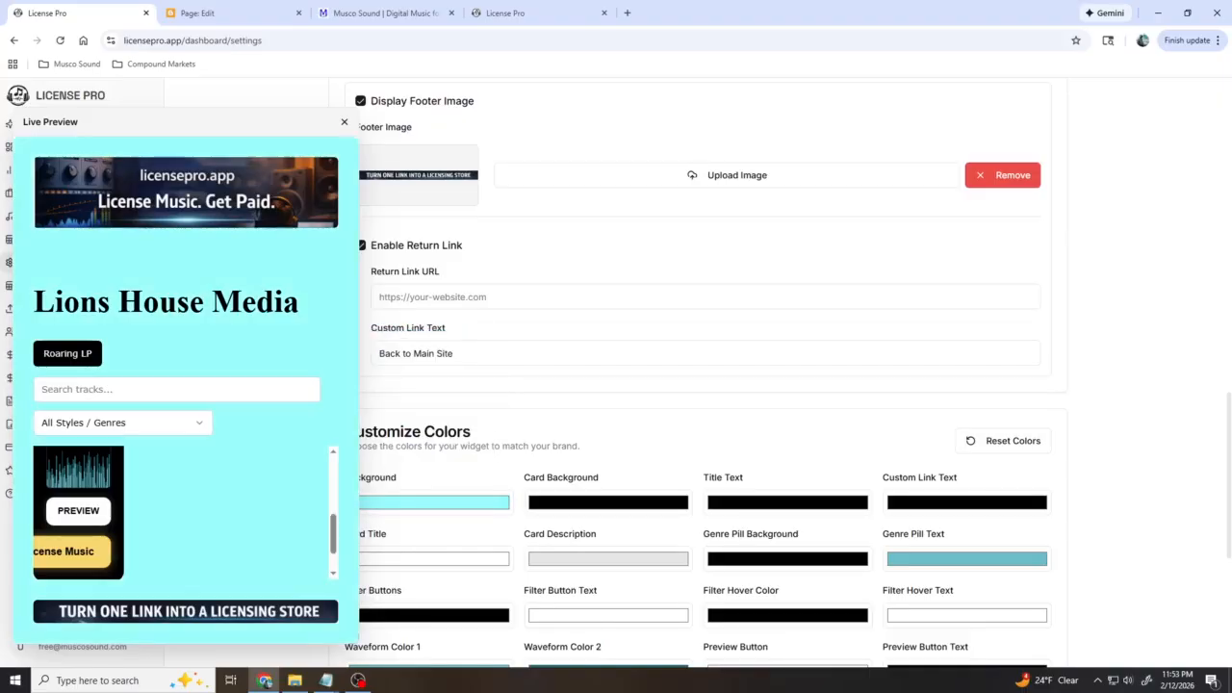
Set the widget background color to a near-white shade.
left_click(434, 502)
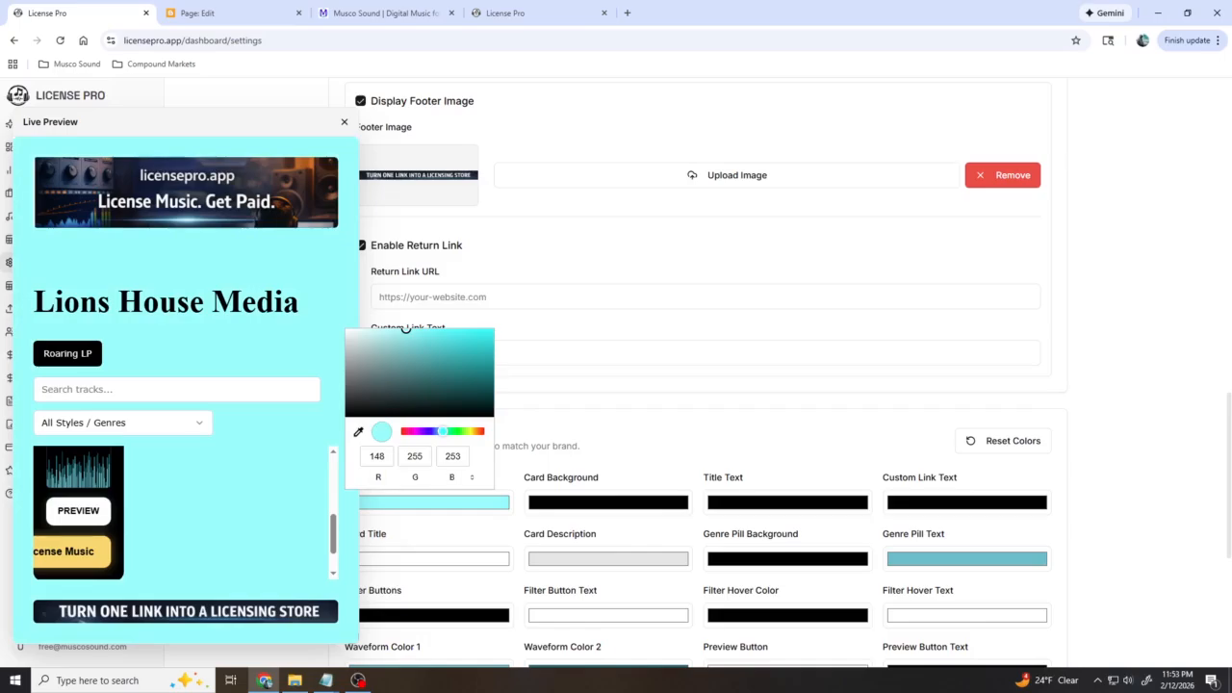
left_click_drag(406, 331, 347, 330)
left_click(693, 430)
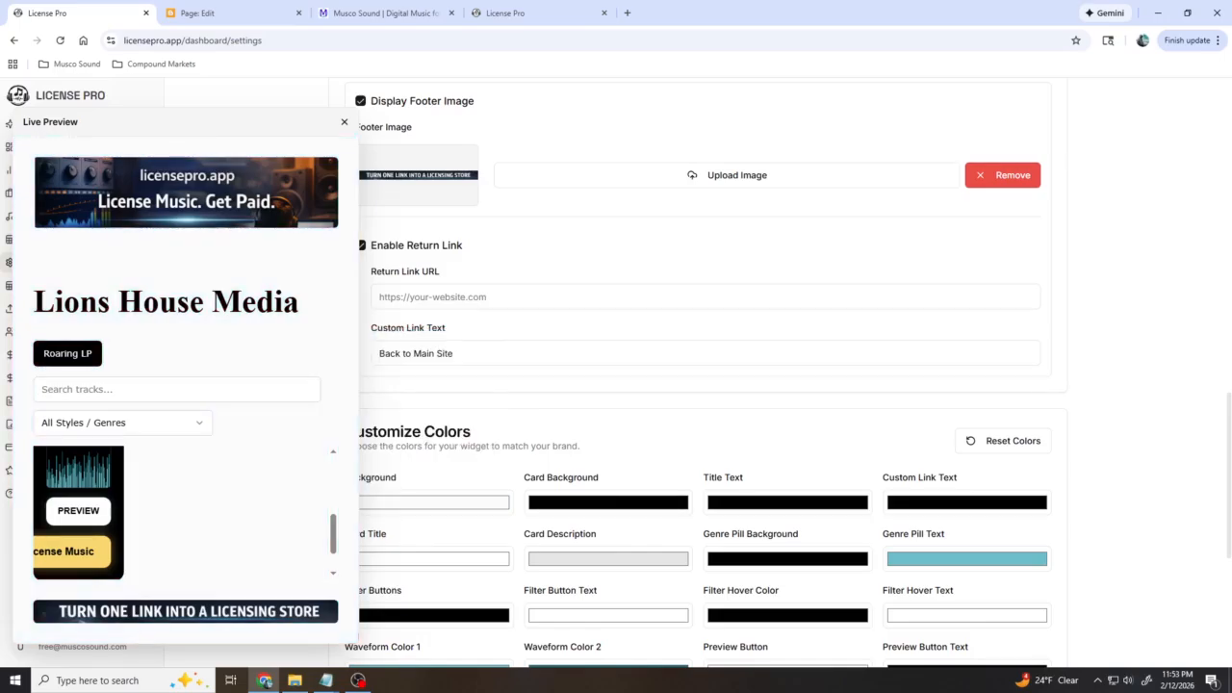
Try a lime green card background with RGB 194, 242, 24.
left_click(607, 503)
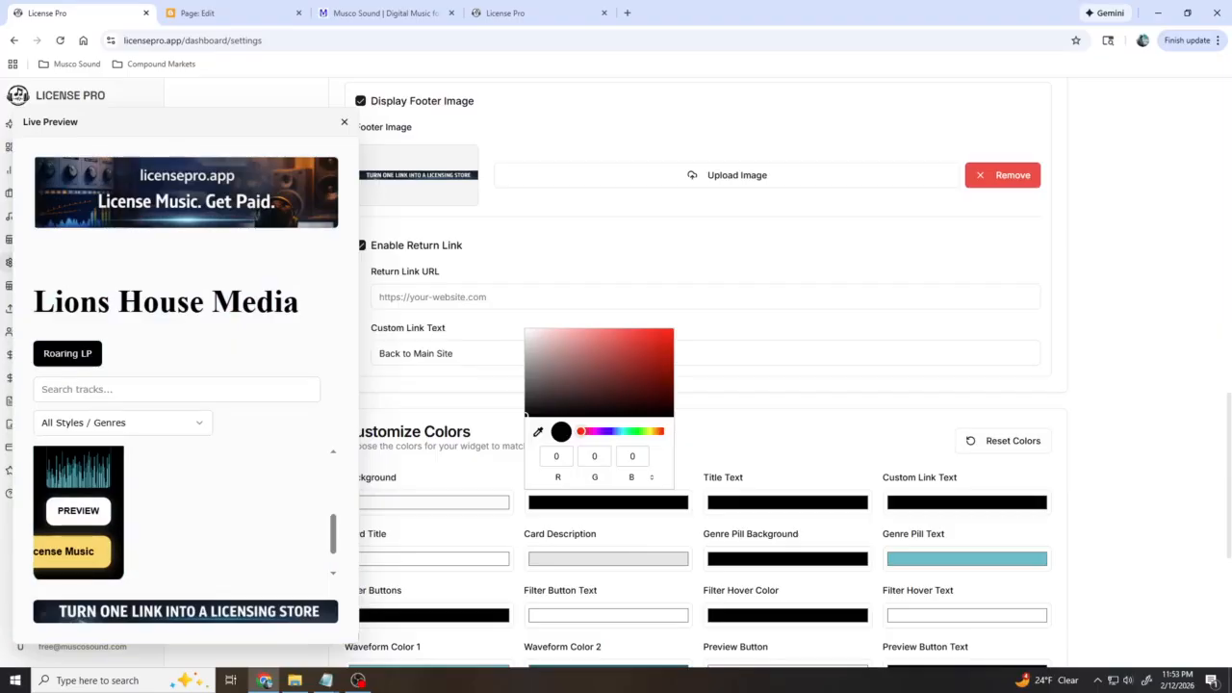
left_click_drag(641, 431, 648, 431)
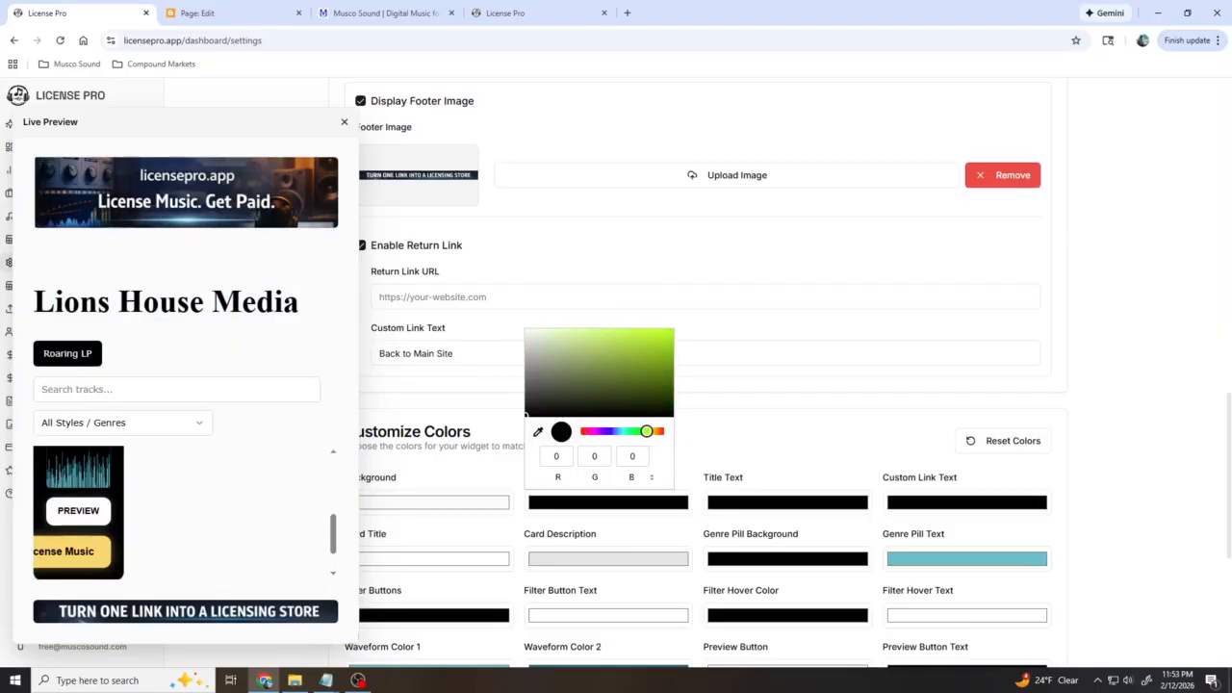
left_click_drag(643, 345, 656, 334)
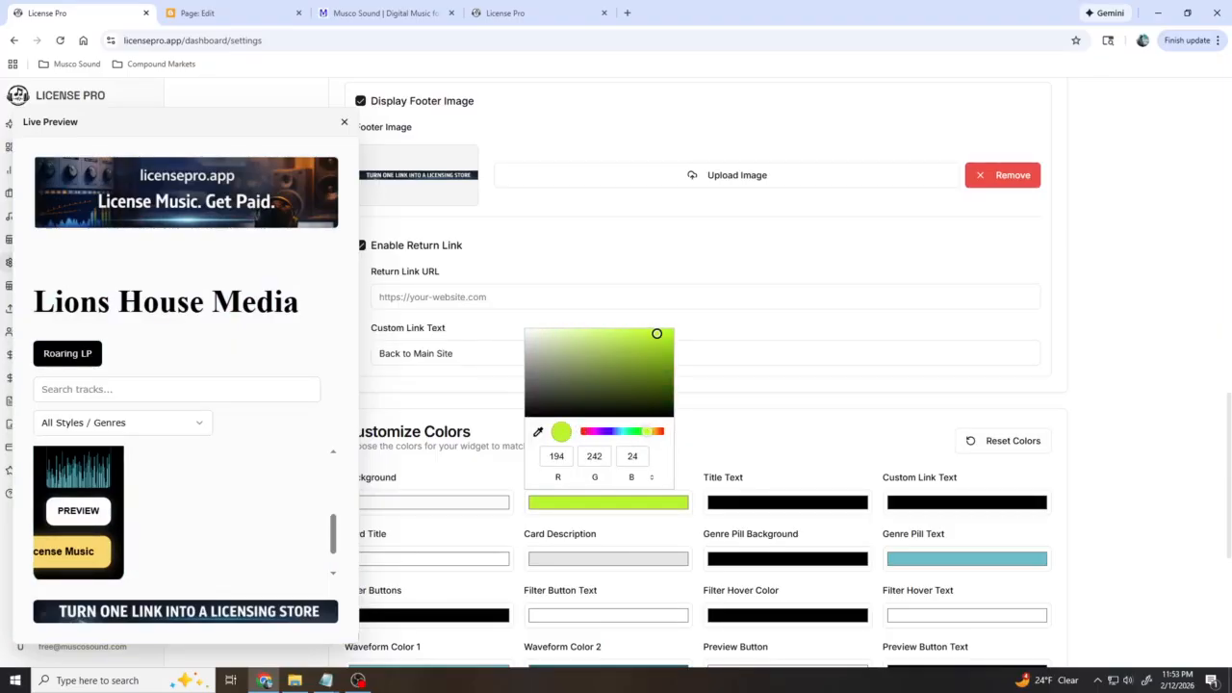
left_click(766, 425)
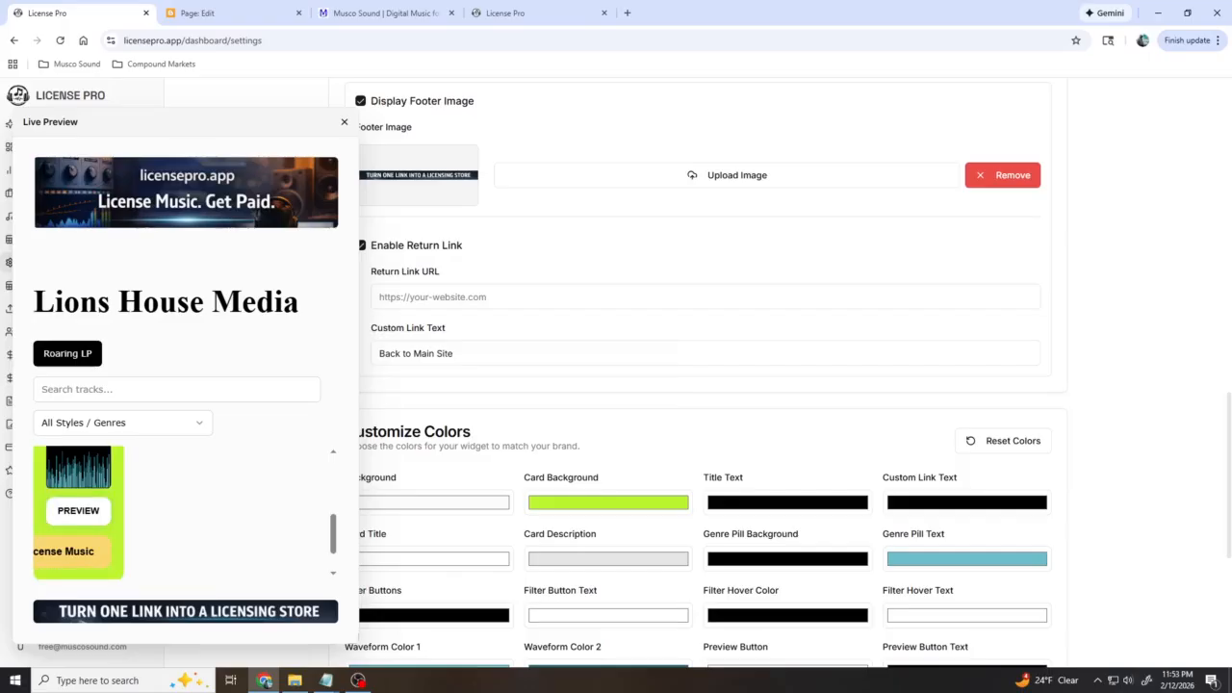
Set the card background color to a very dark navy purple.
left_click(608, 502)
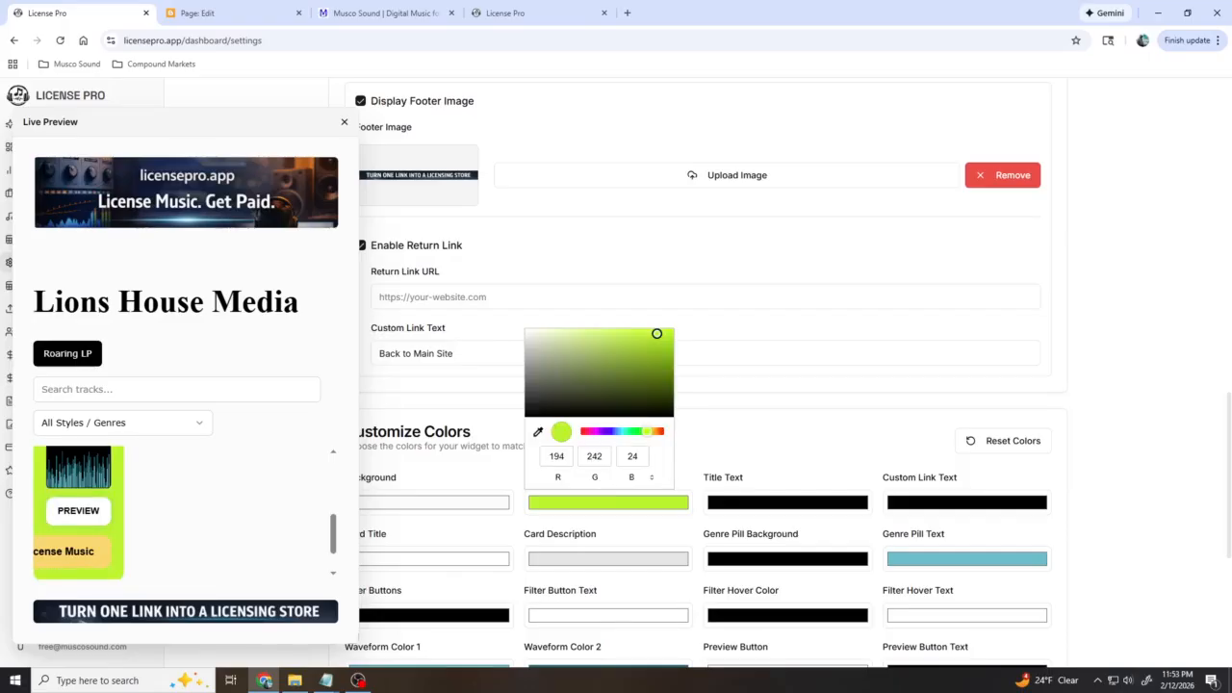
left_click(609, 431)
left_click_drag(614, 387, 630, 401)
left_click(766, 426)
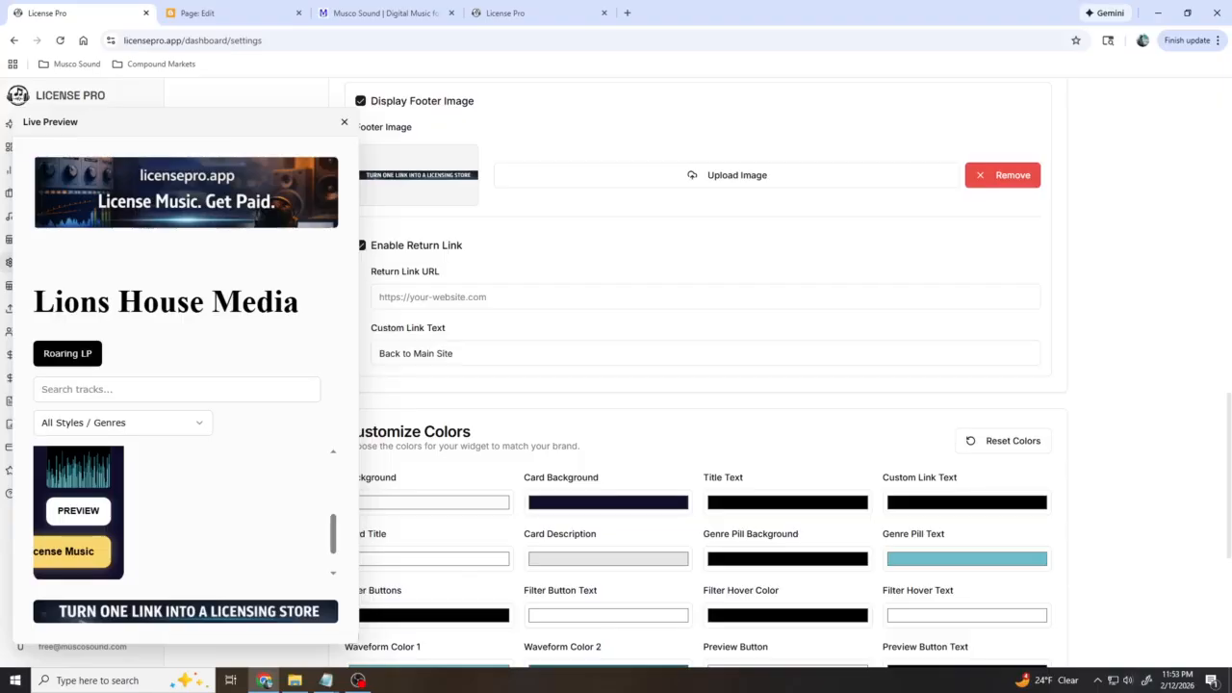
Enlarge the floating live preview to examine the recolored track card with its waveform and buttons.
left_click_drag(356, 642, 603, 666)
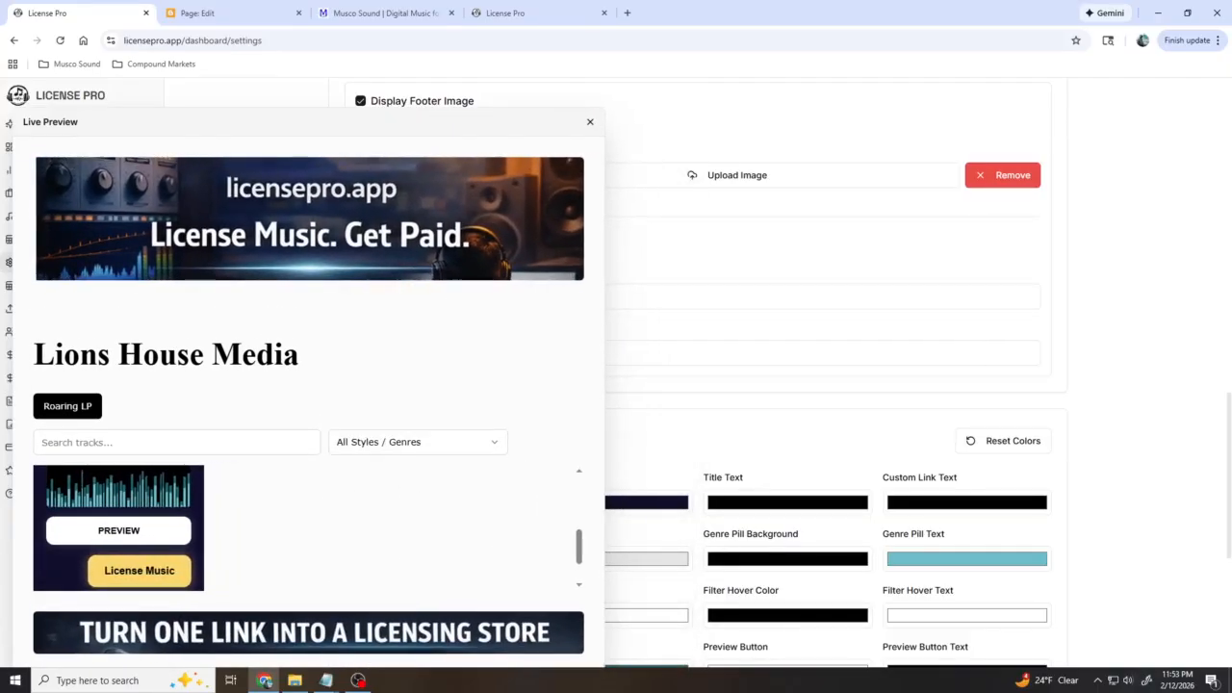
scroll(306, 527, "up", 5)
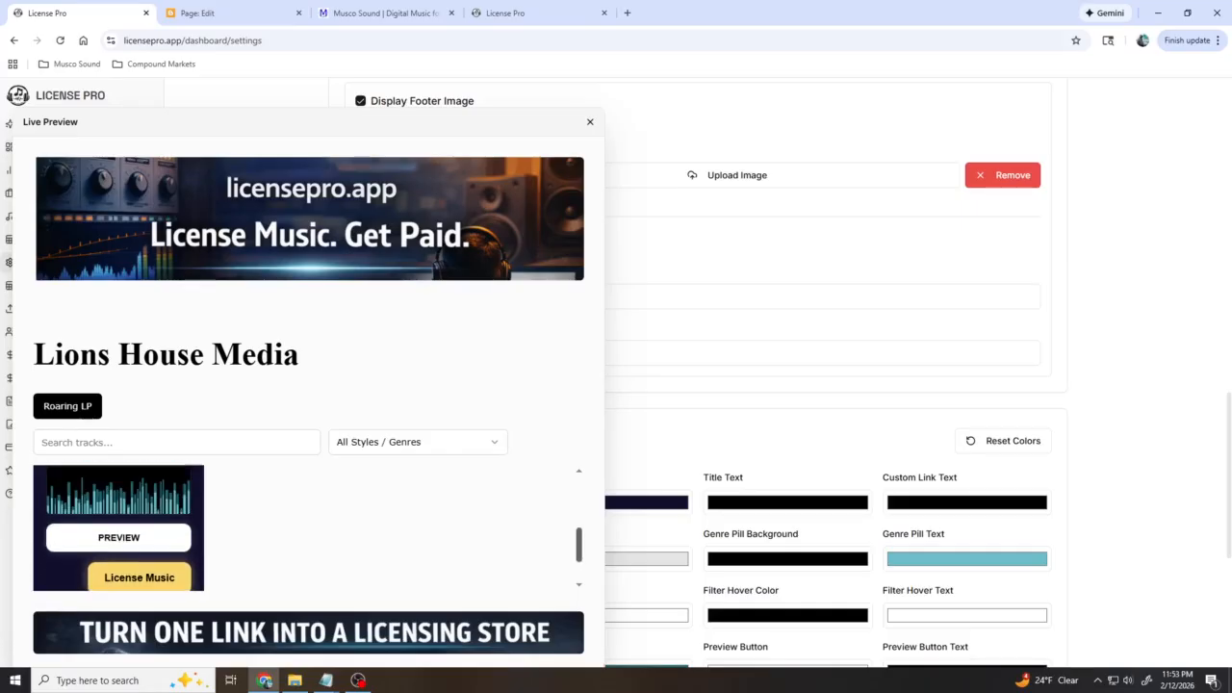
scroll(306, 529, "down", 5)
scroll(828, 385, "down", 1)
scroll(827, 385, "down", 1)
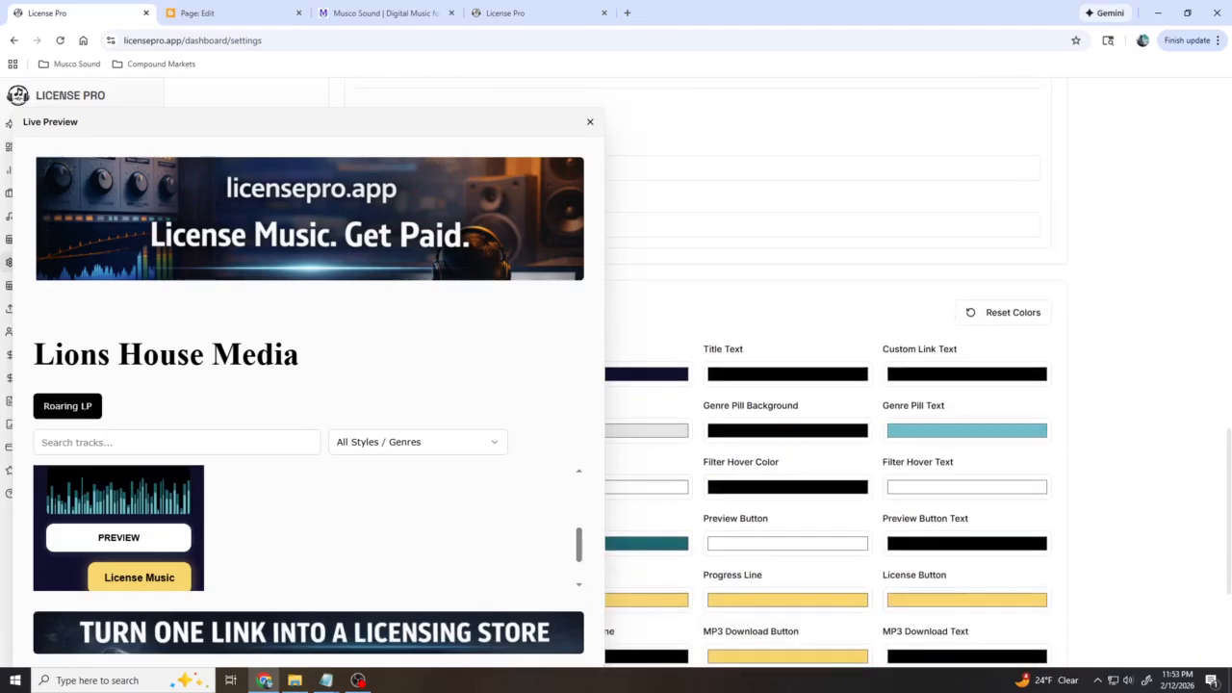
Shrink the floating live preview to uncover the color settings and try pure red, RGB 255, 0, 0, for Waveform Color 1.
left_click_drag(308, 123, 305, 102)
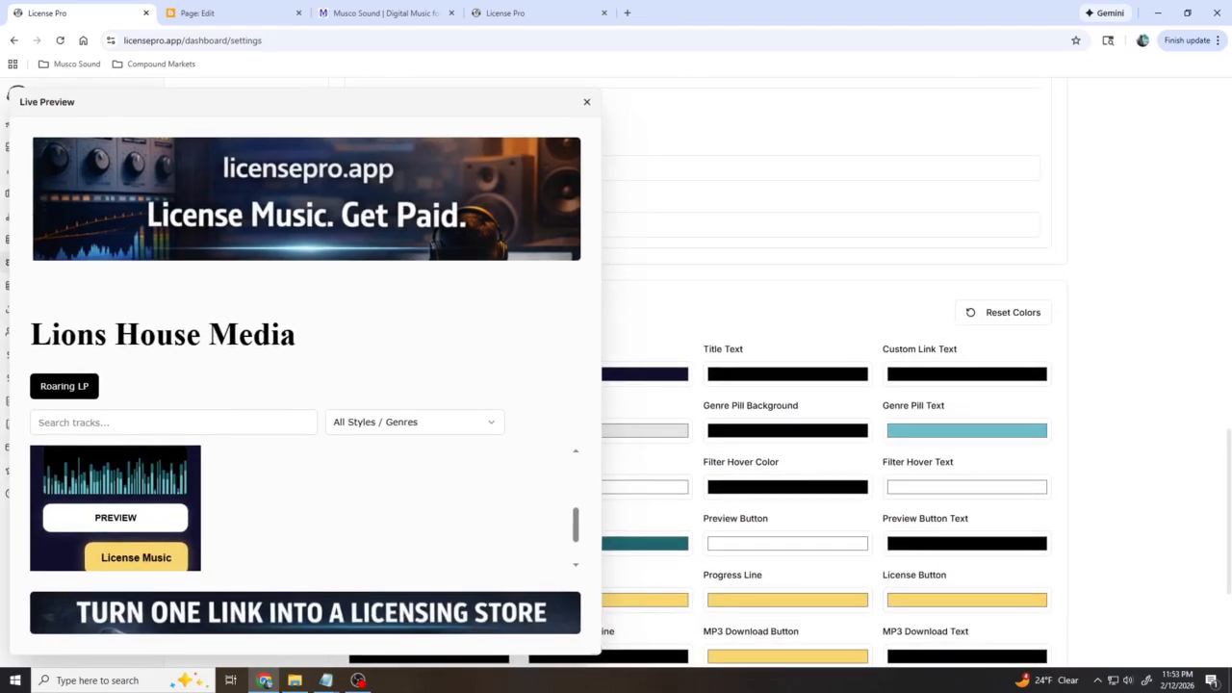
left_click_drag(598, 652, 359, 637)
left_click(436, 544)
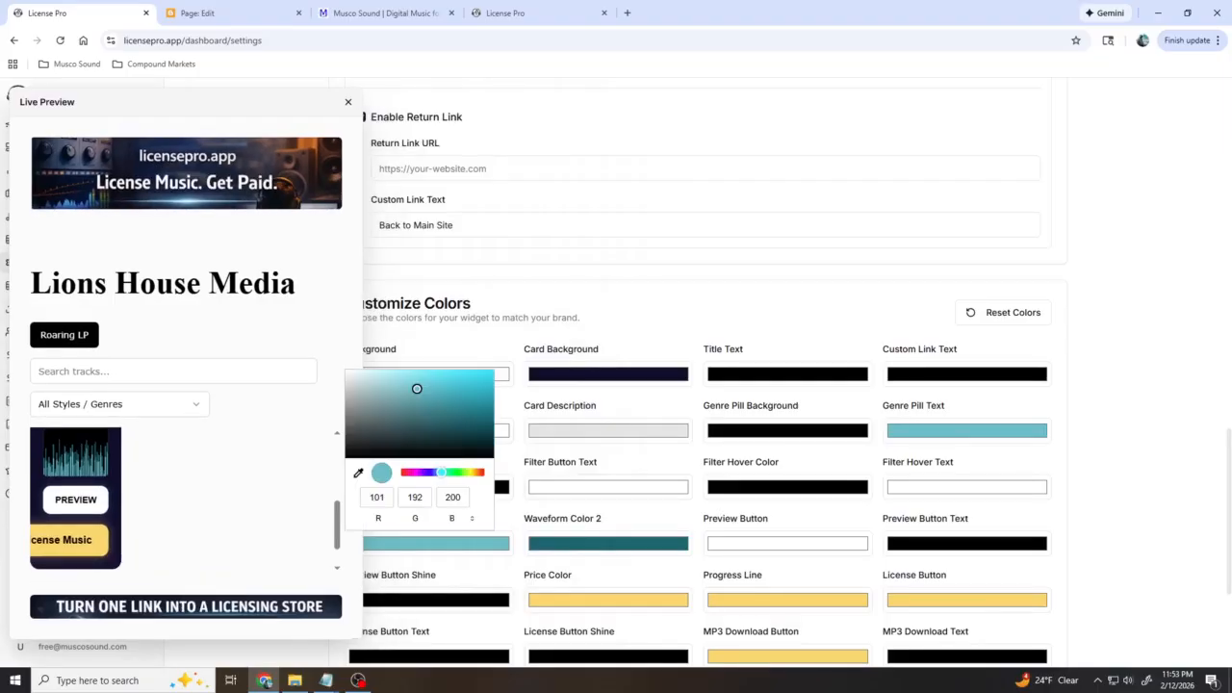
left_click_drag(442, 472, 484, 472)
left_click_drag(477, 396, 492, 369)
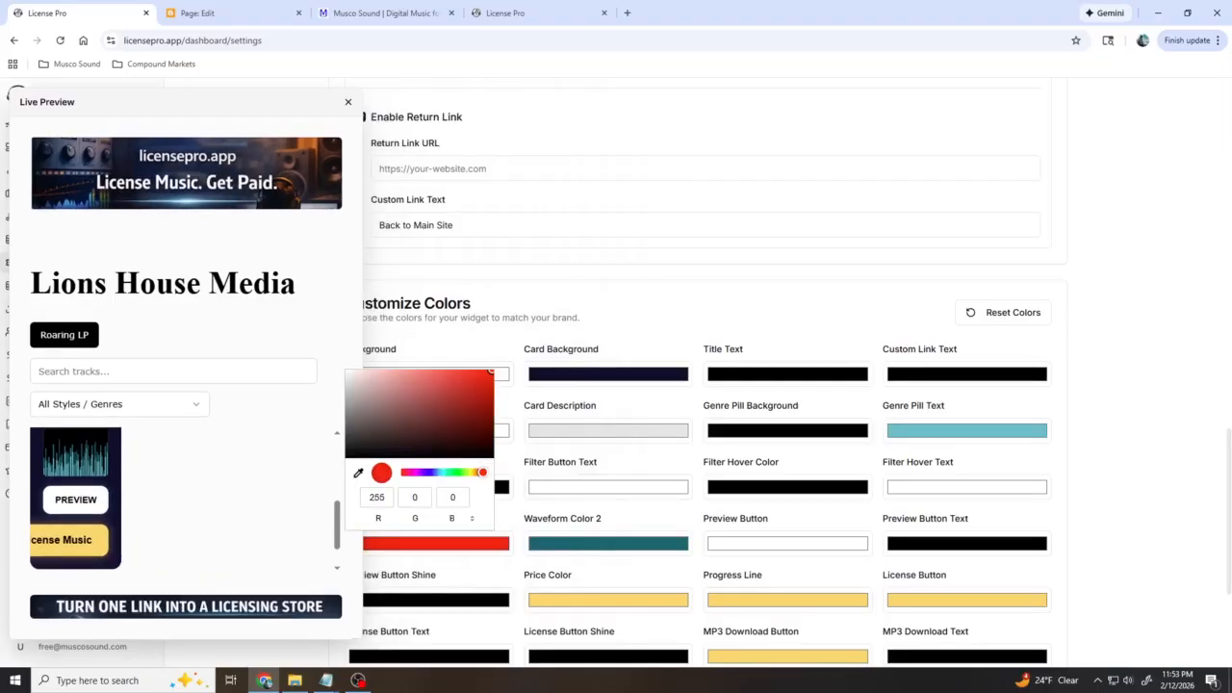
Try an orange-red shade for Waveform Color 2.
left_click(607, 544)
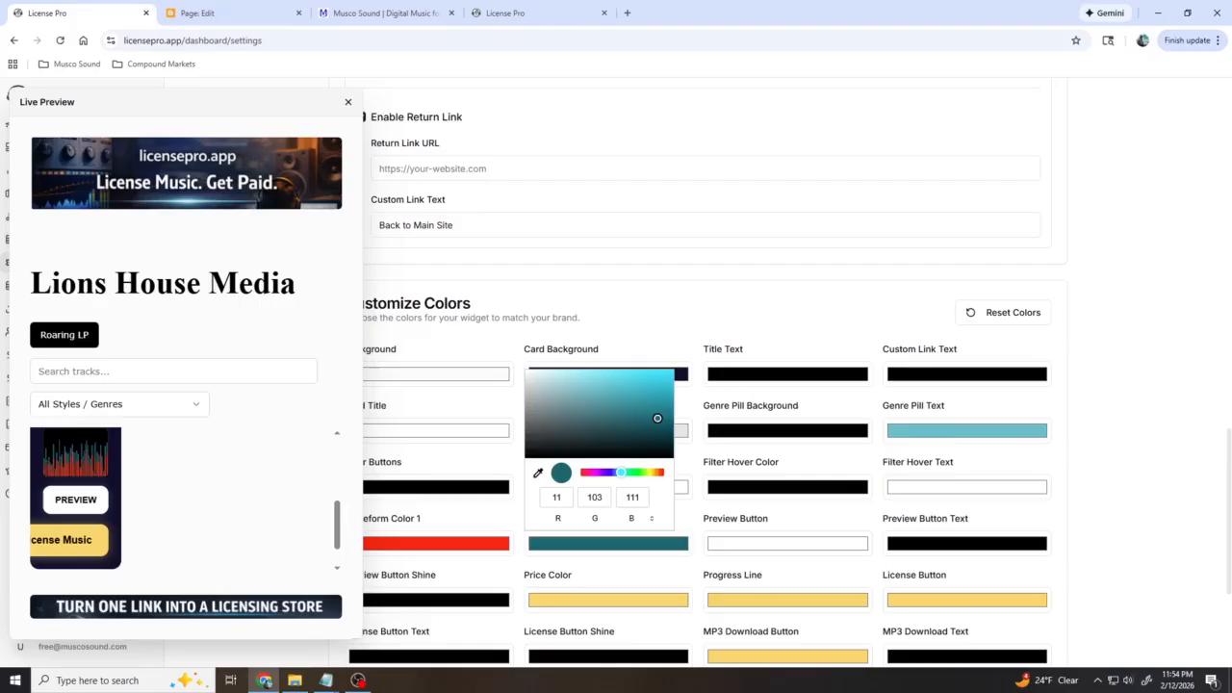
left_click_drag(621, 472, 659, 473)
left_click_drag(658, 419, 656, 379)
key("Return")
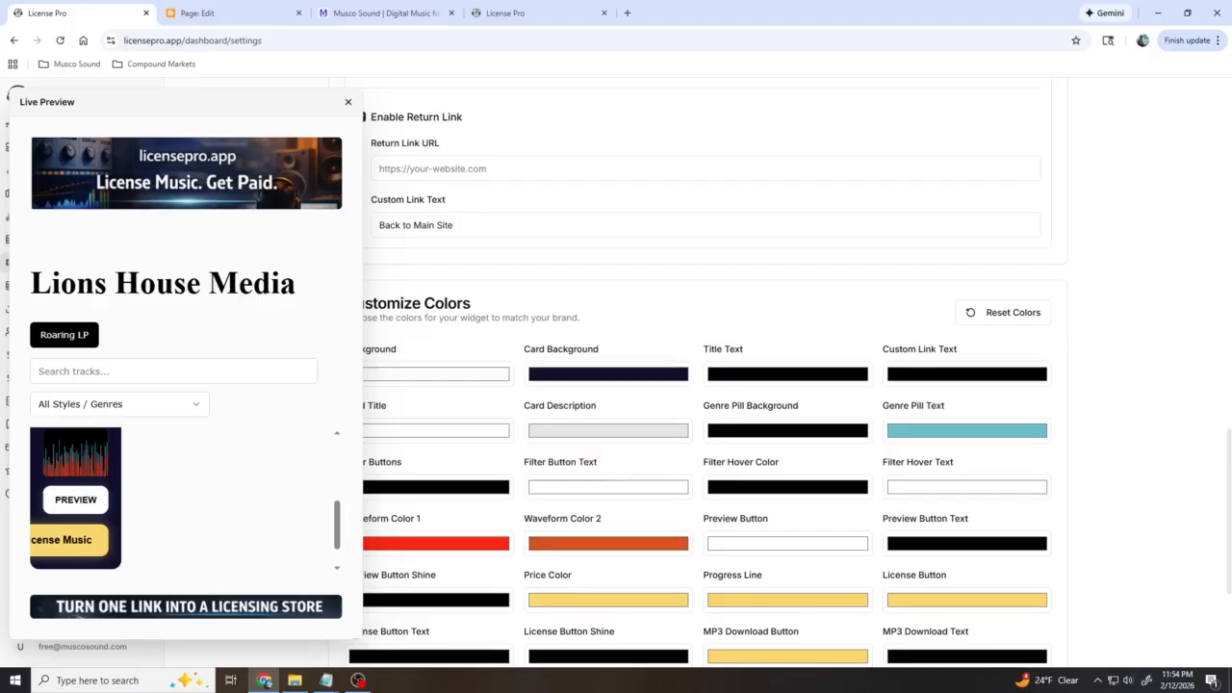
Try a bright red preview button with light mint green button text.
left_click(787, 544)
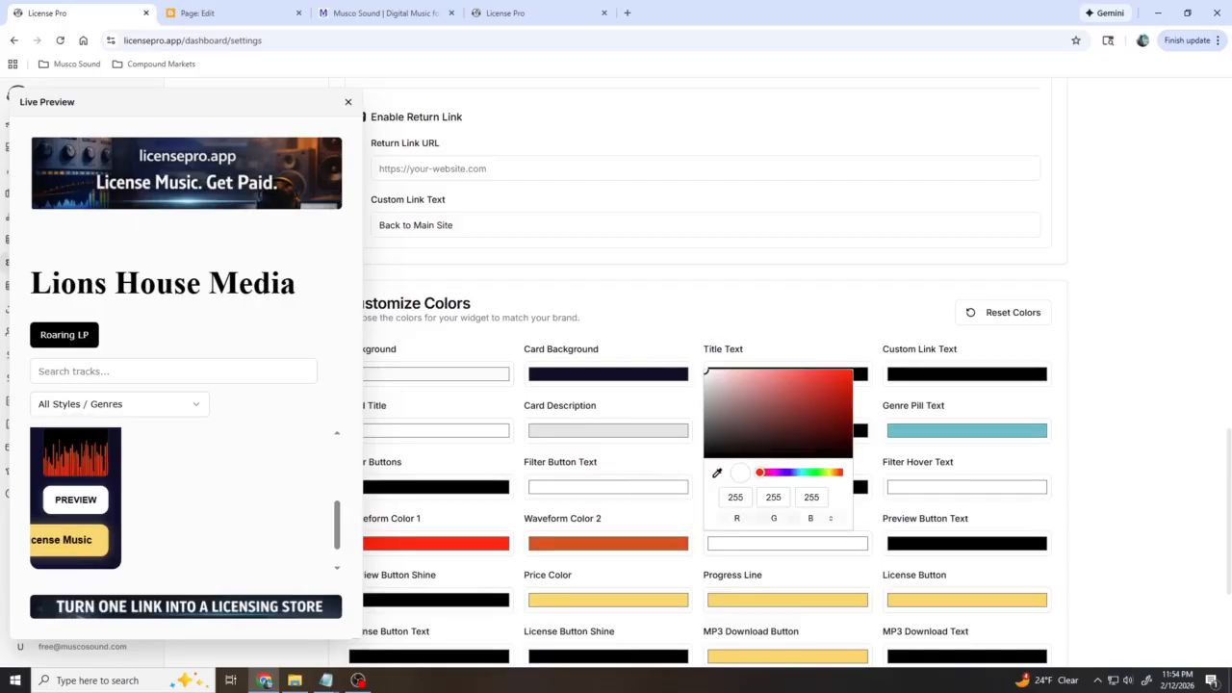
left_click_drag(808, 400, 850, 374)
key("Return")
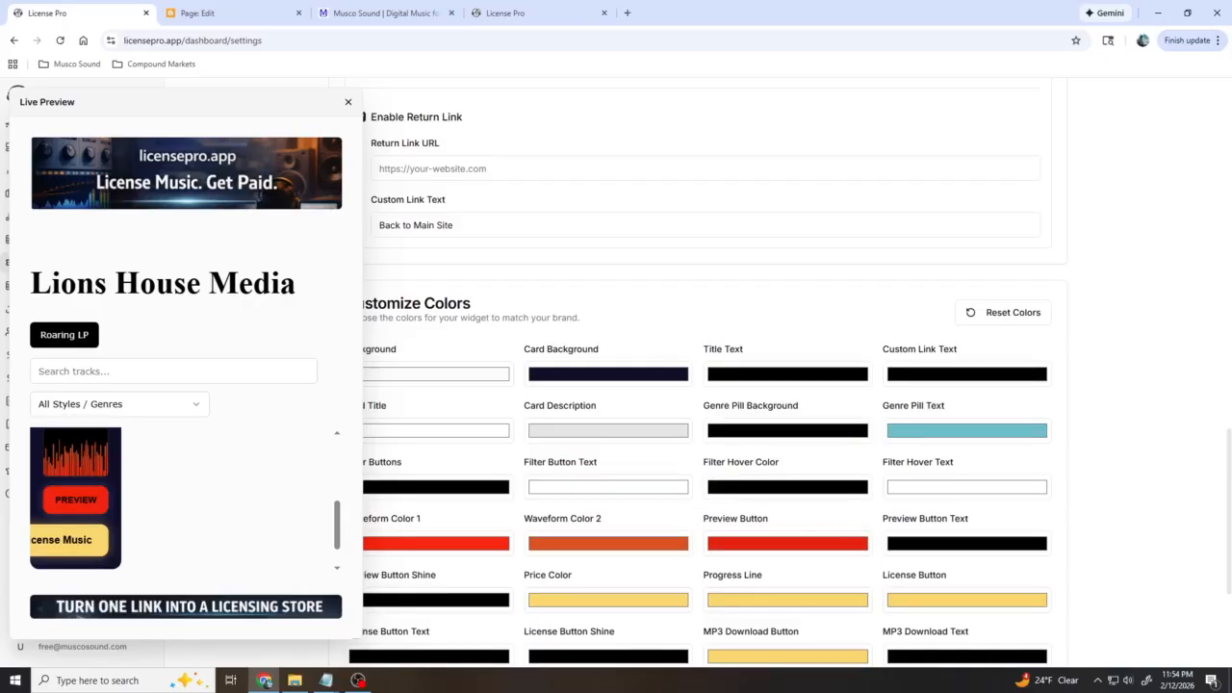
left_click(966, 544)
left_click(983, 473)
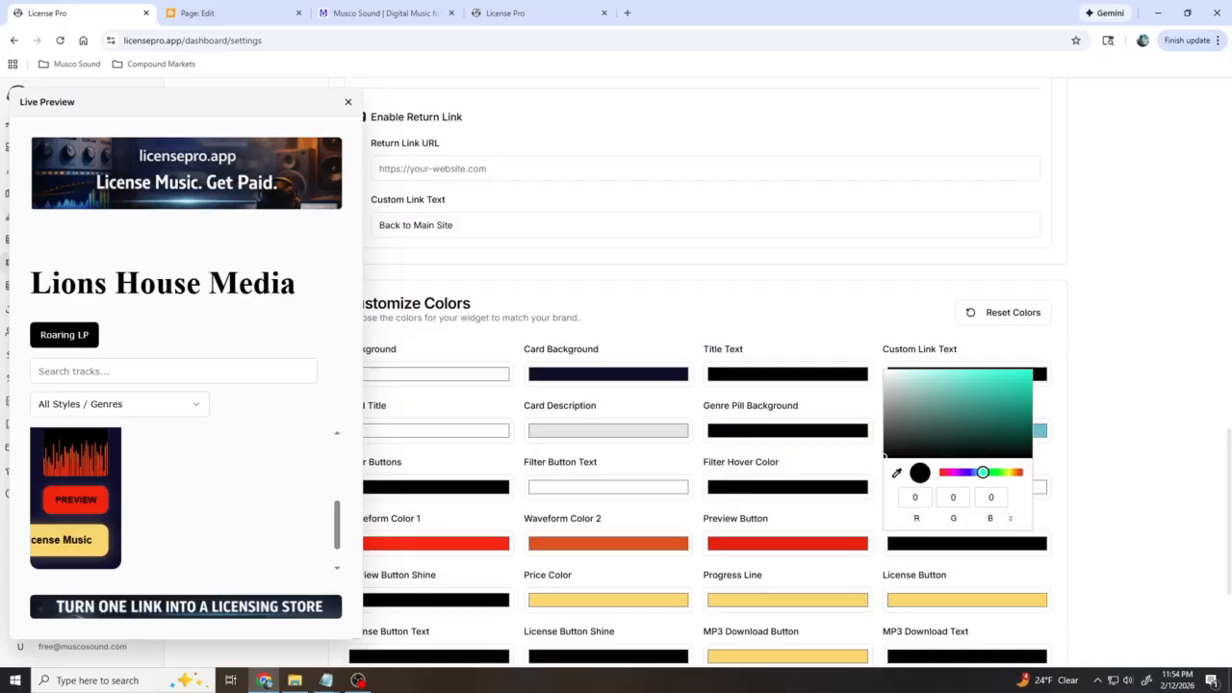
left_click(942, 375)
key("Return")
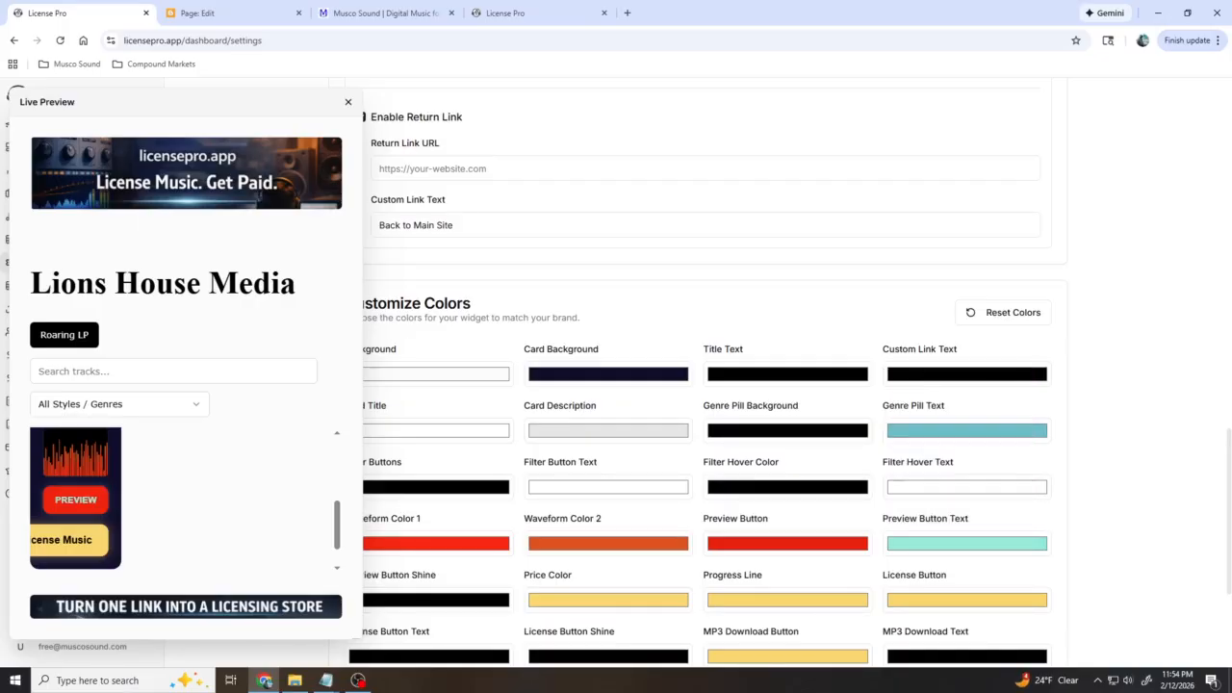
Narrow the floating live preview further and examine the recolored track card and its preview button.
scroll(707, 385, "down", 1)
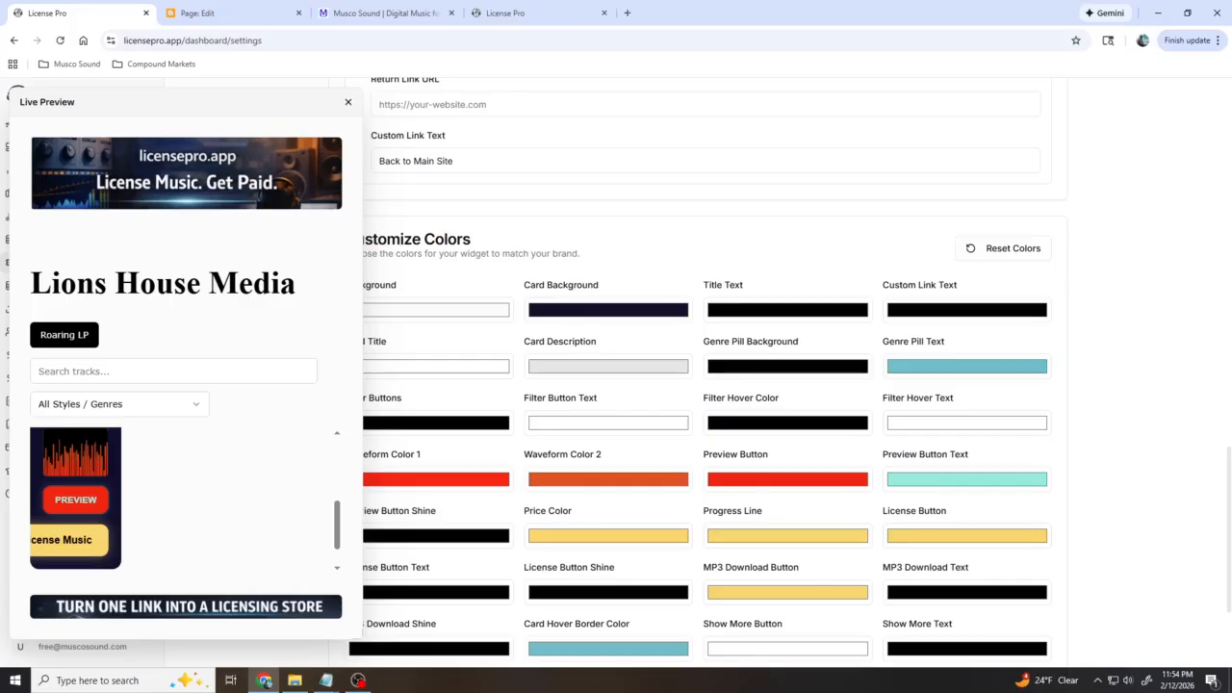
left_click_drag(360, 636, 310, 644)
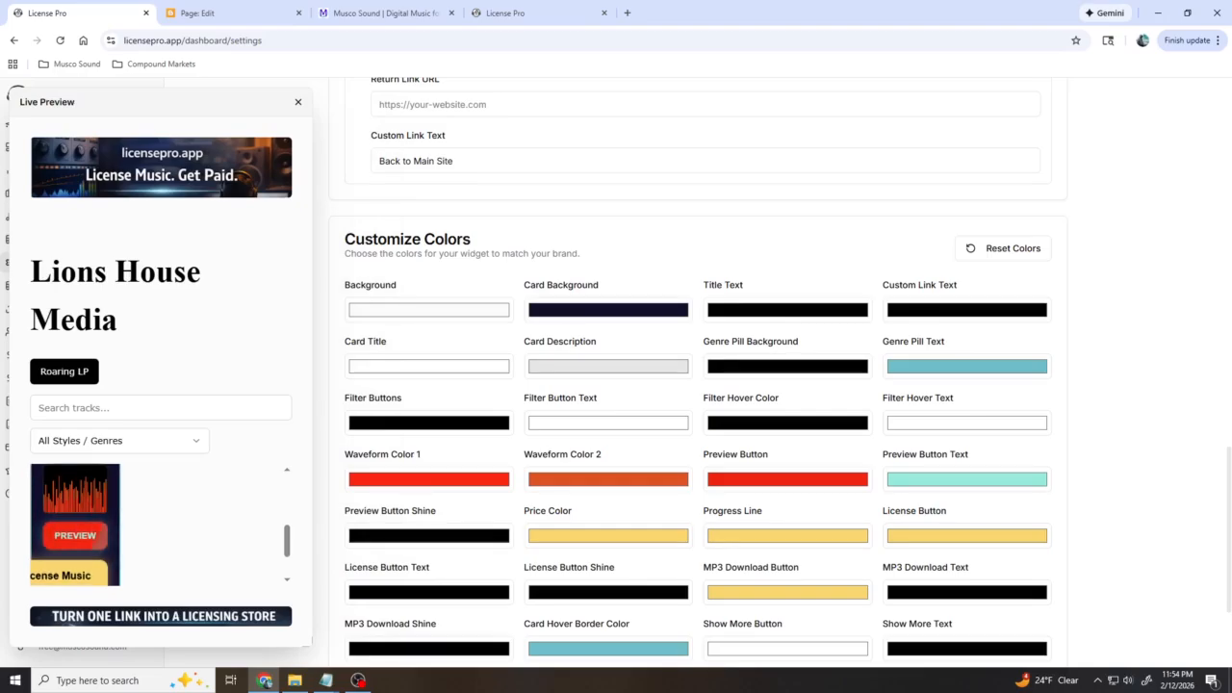
left_click(429, 536)
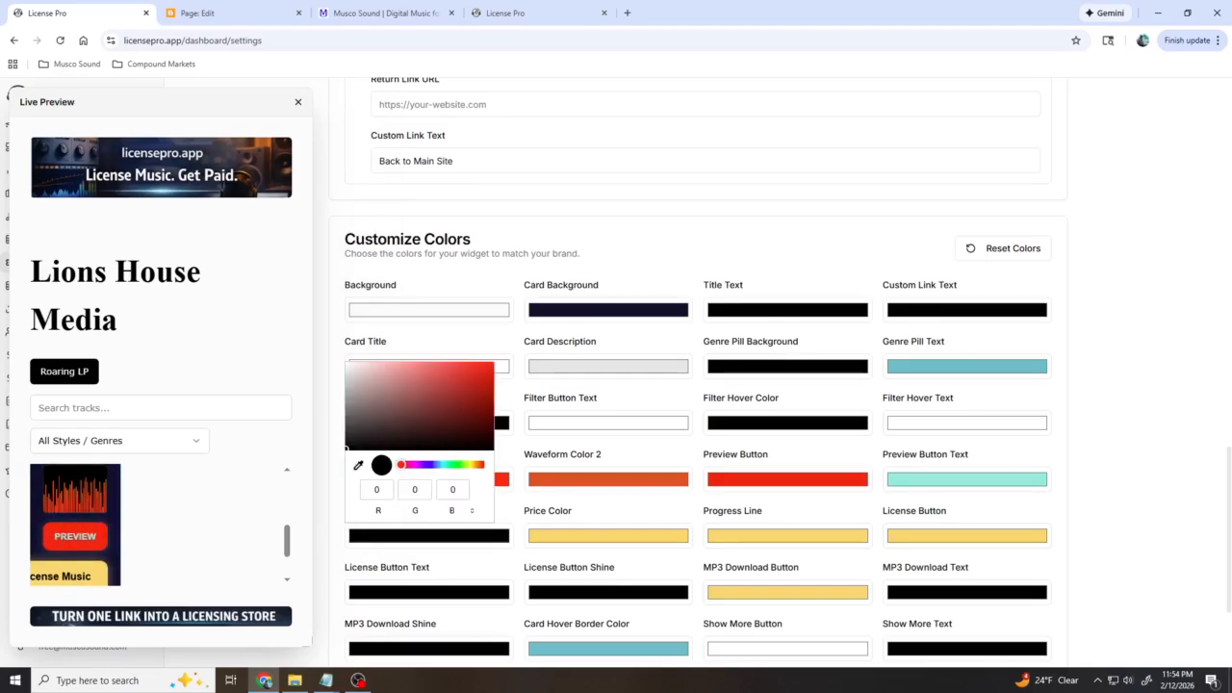
left_click(212, 526)
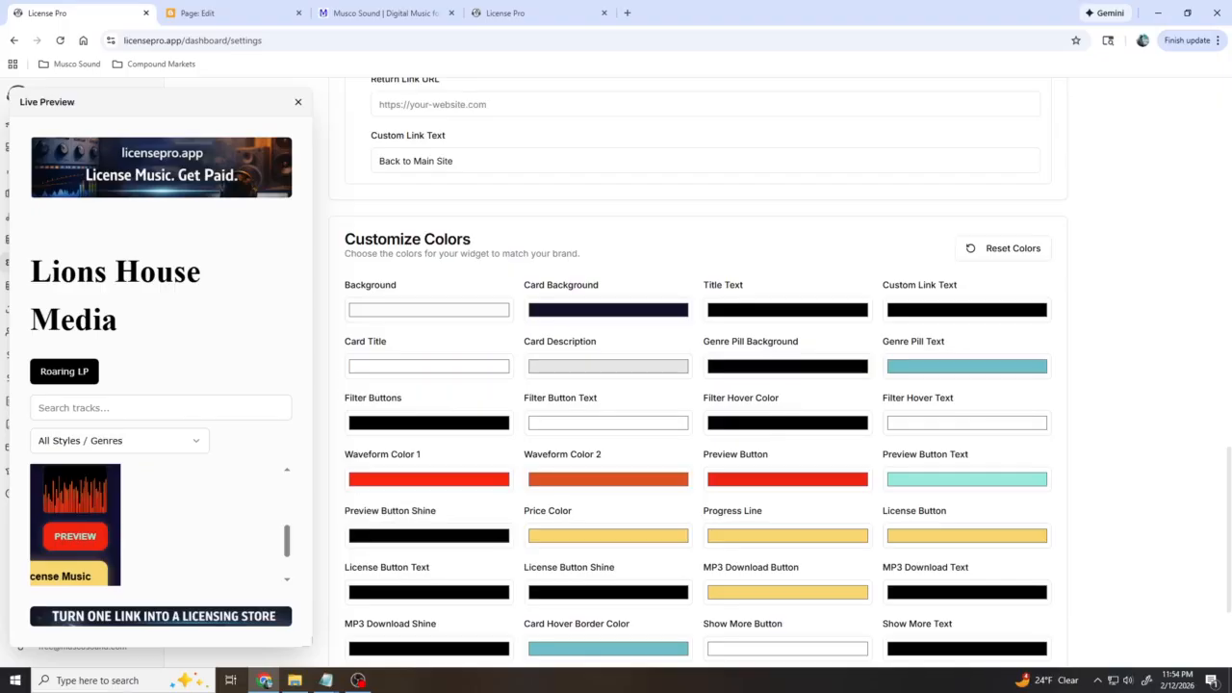
scroll(161, 526, "down", 1)
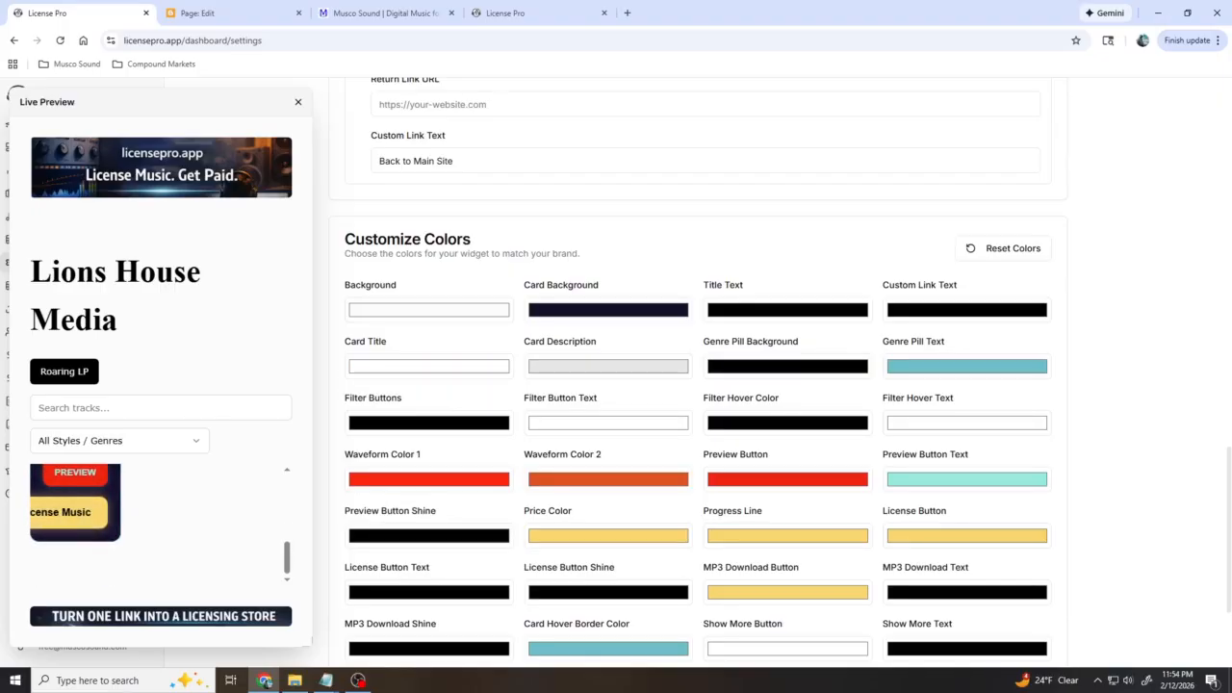
Restore all widget colors to their defaults and publish the widget.
scroll(698, 385, "down", 1)
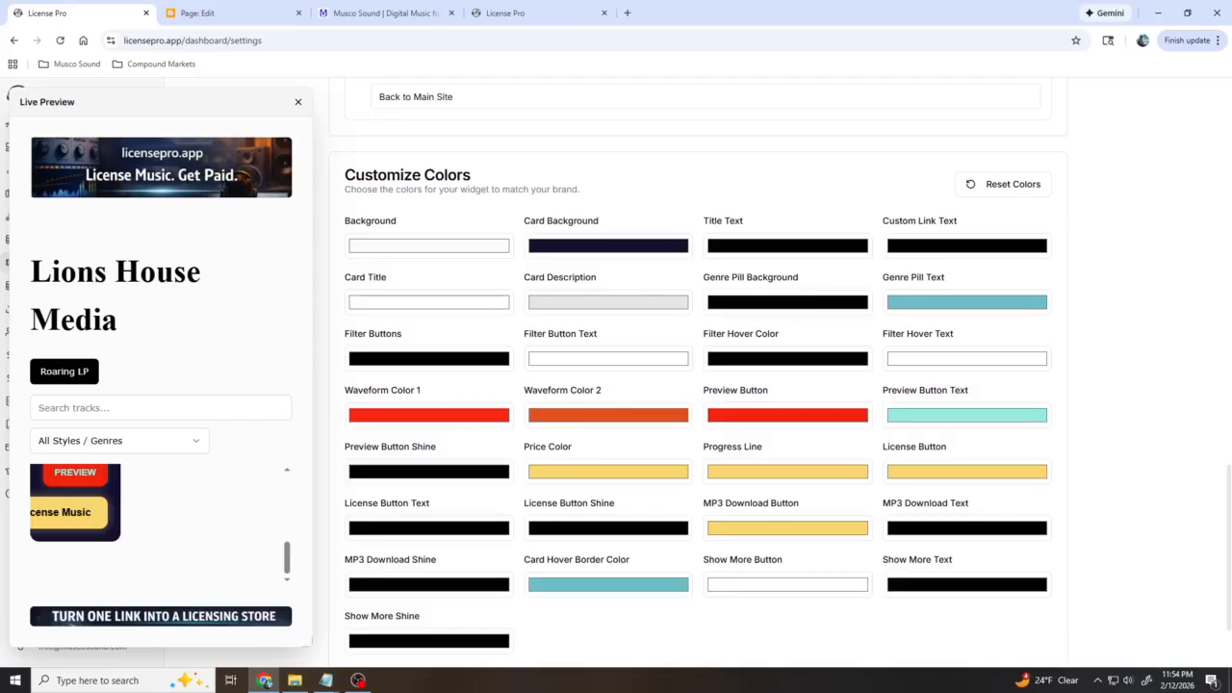
left_click(1003, 183)
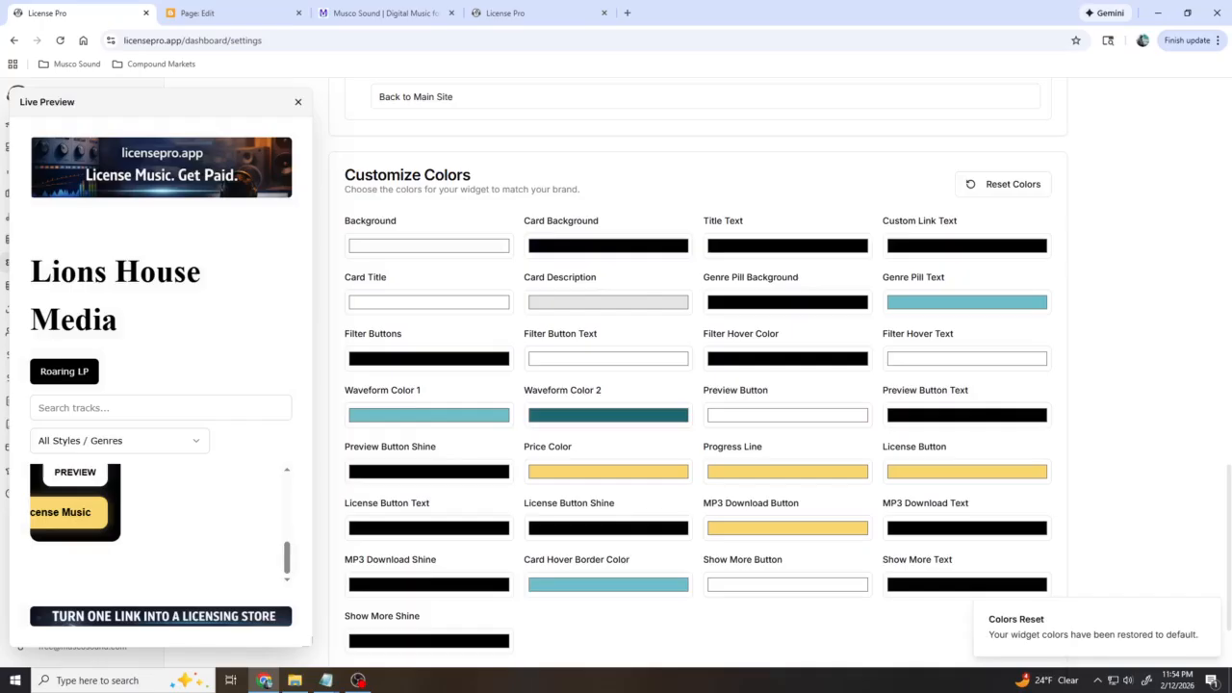
scroll(159, 525, "up", 4)
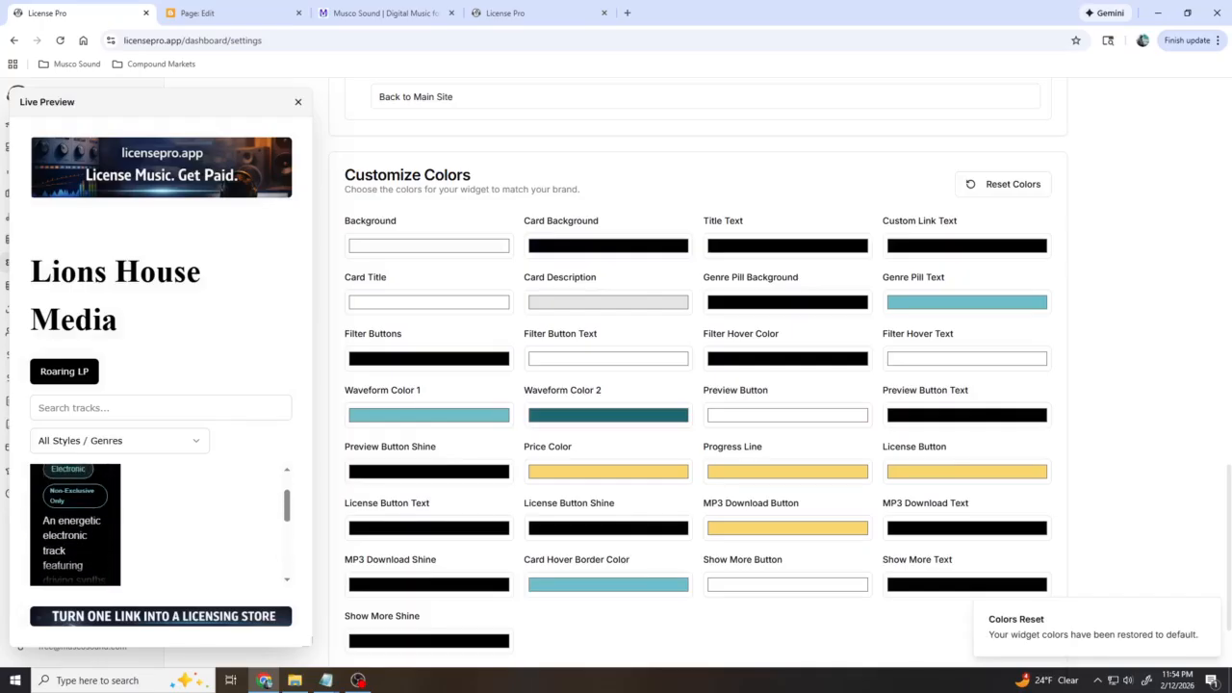
scroll(698, 372, "down", 2)
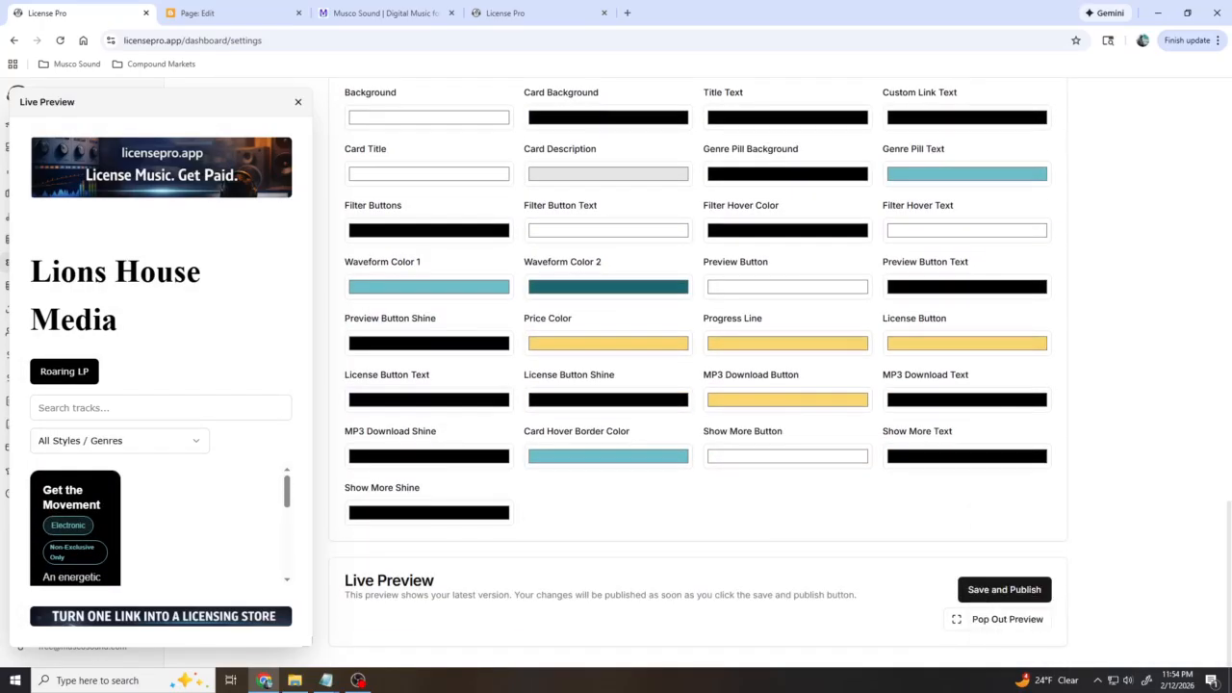
left_click(1004, 589)
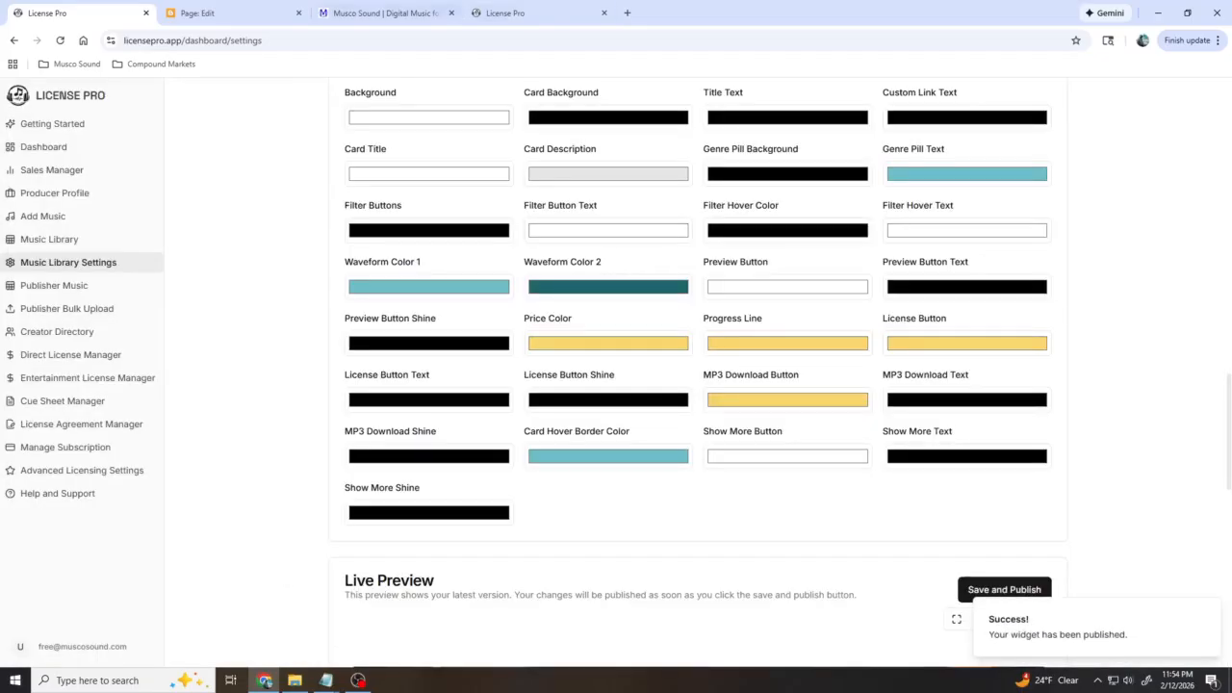
Reload the standalone music library page and review its header, track card and footer.
left_click(532, 13)
key("F5")
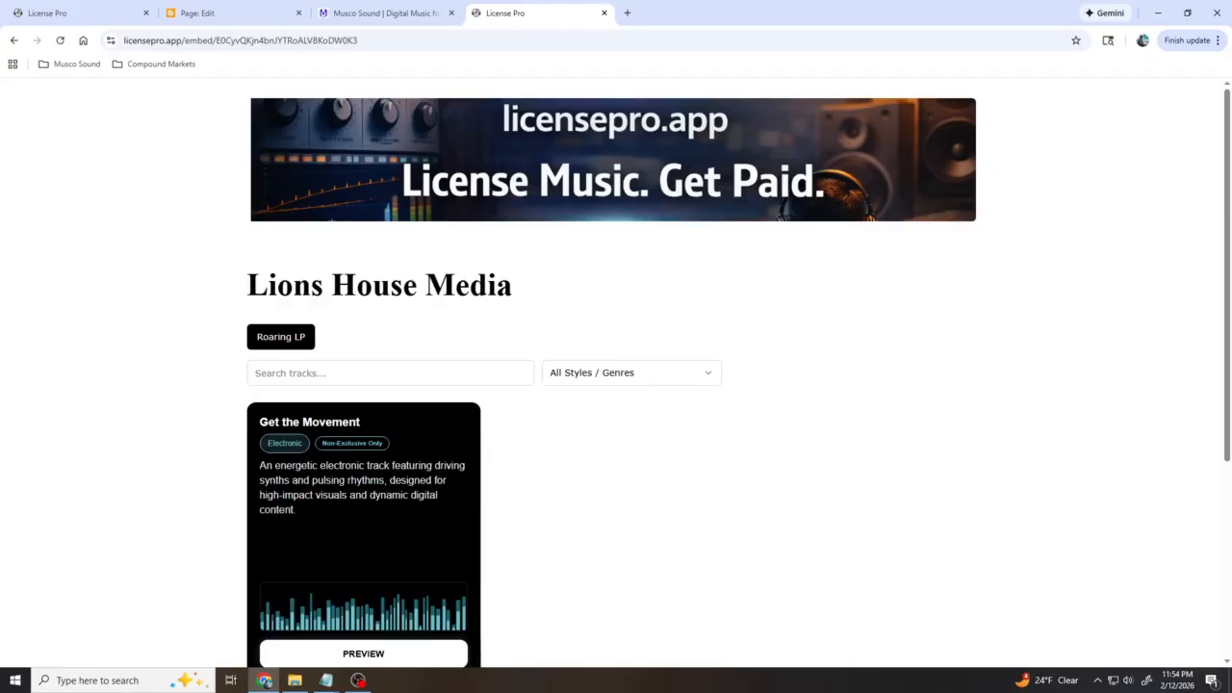
scroll(616, 366, "down", 3)
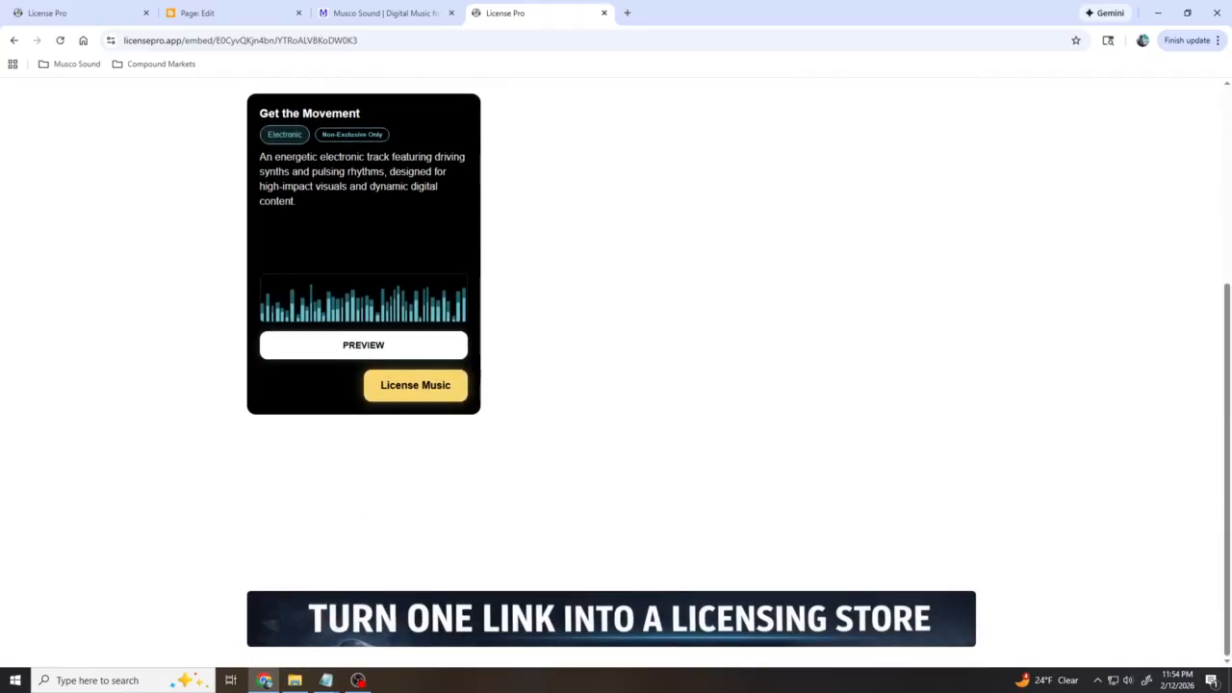
scroll(616, 366, "up", 2)
scroll(616, 365, "down", 2)
scroll(616, 365, "up", 5)
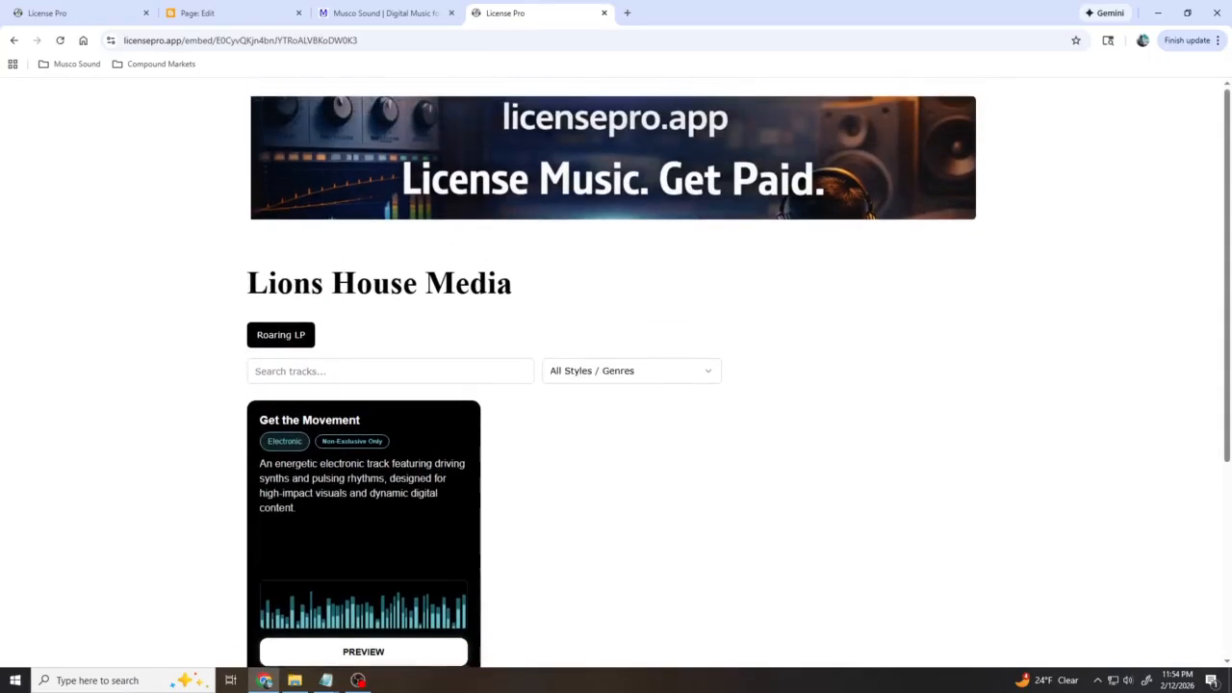
Copy the widget's iframe embed code from the dashboard's Music Library page.
left_click(48, 12)
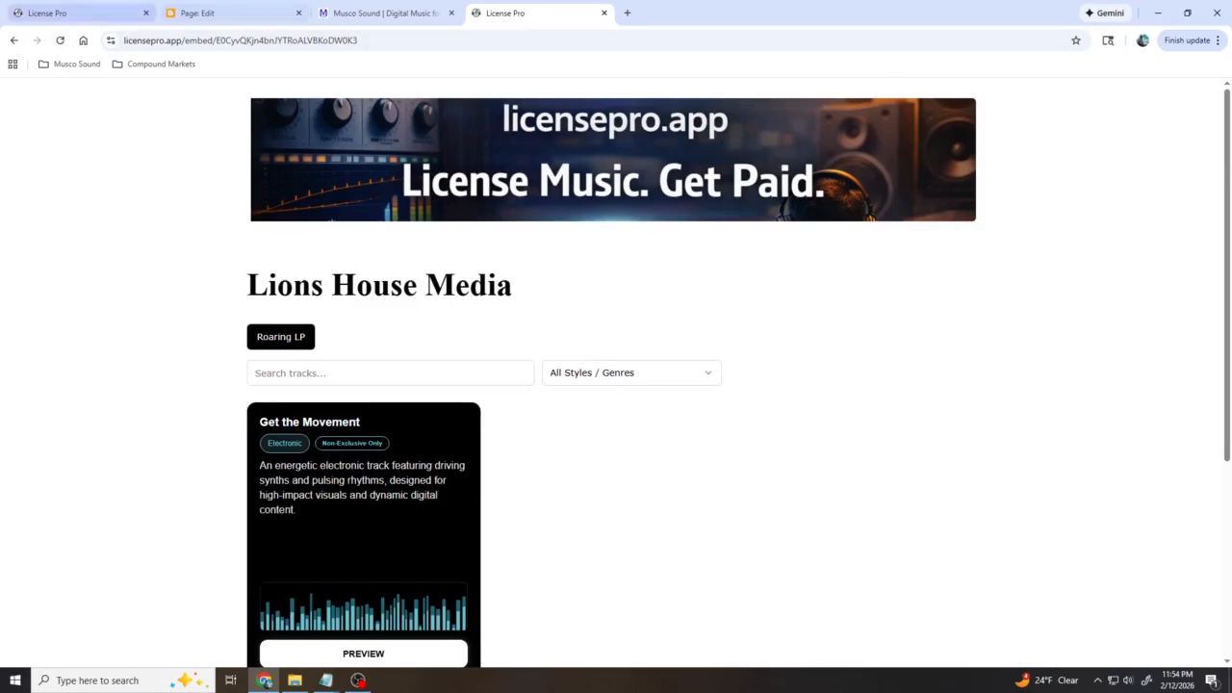
left_click(49, 239)
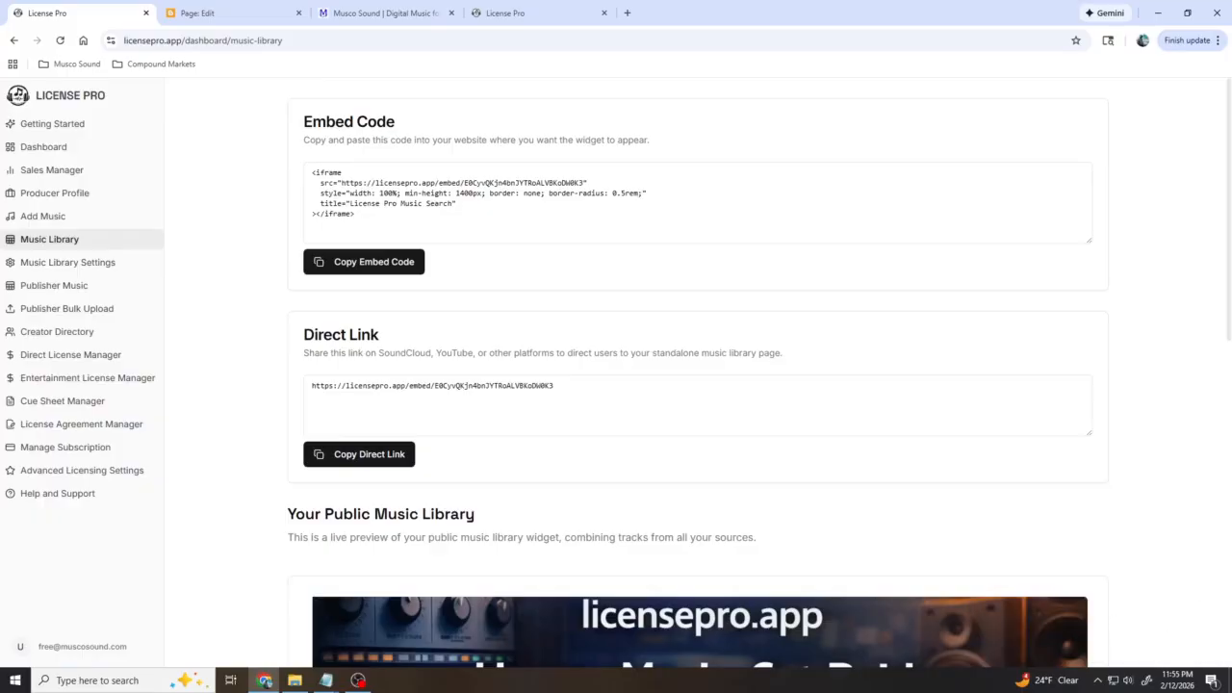
left_click(351, 214)
key("ctrl+c")
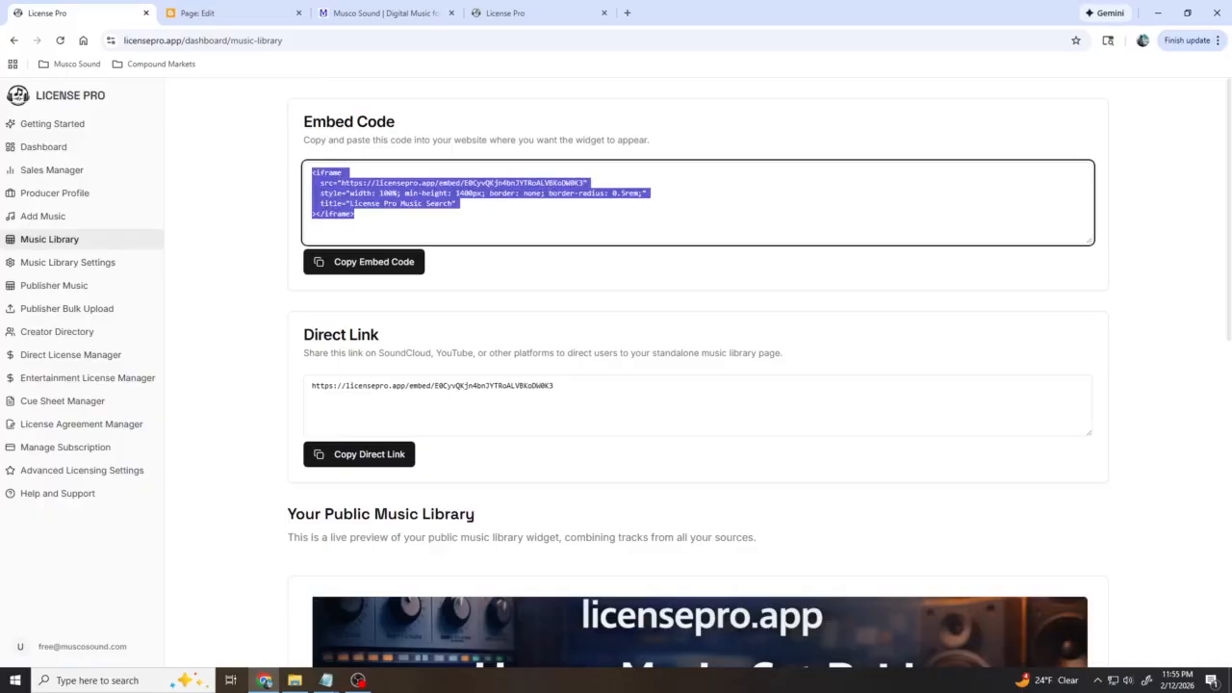
Switch to the Blogger page editor, paste the iframe embed code into the HTML and update the page.
left_click(226, 14)
key("ctrl+v")
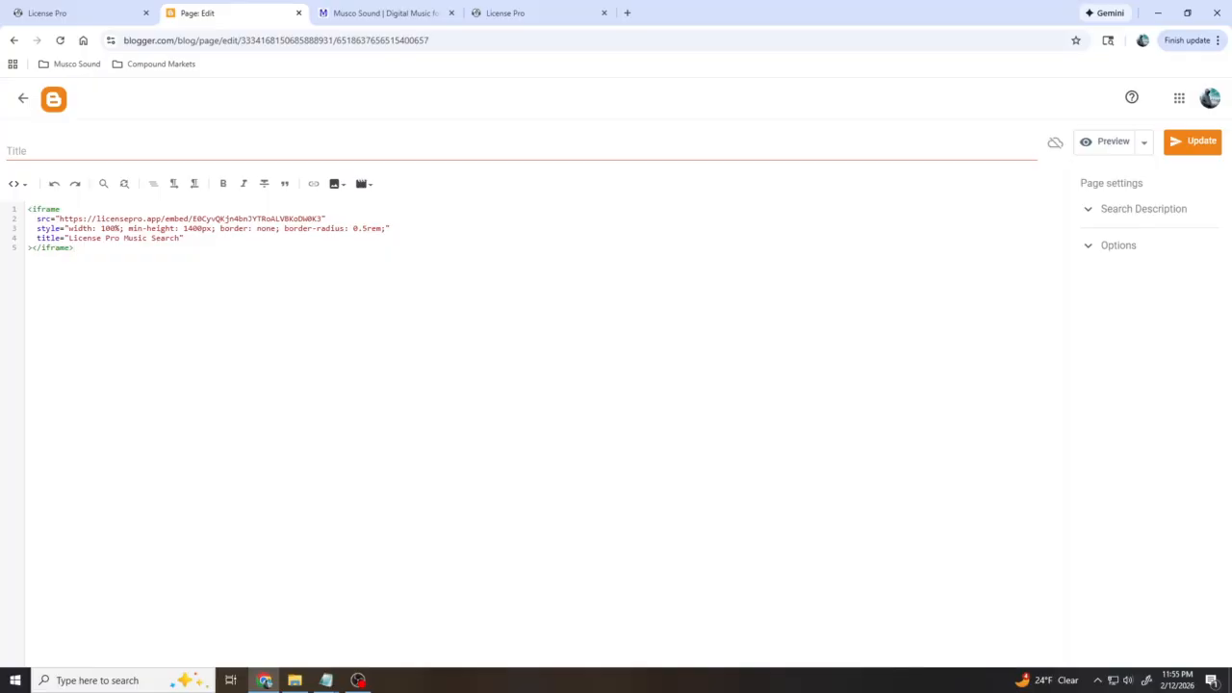
left_click(1193, 141)
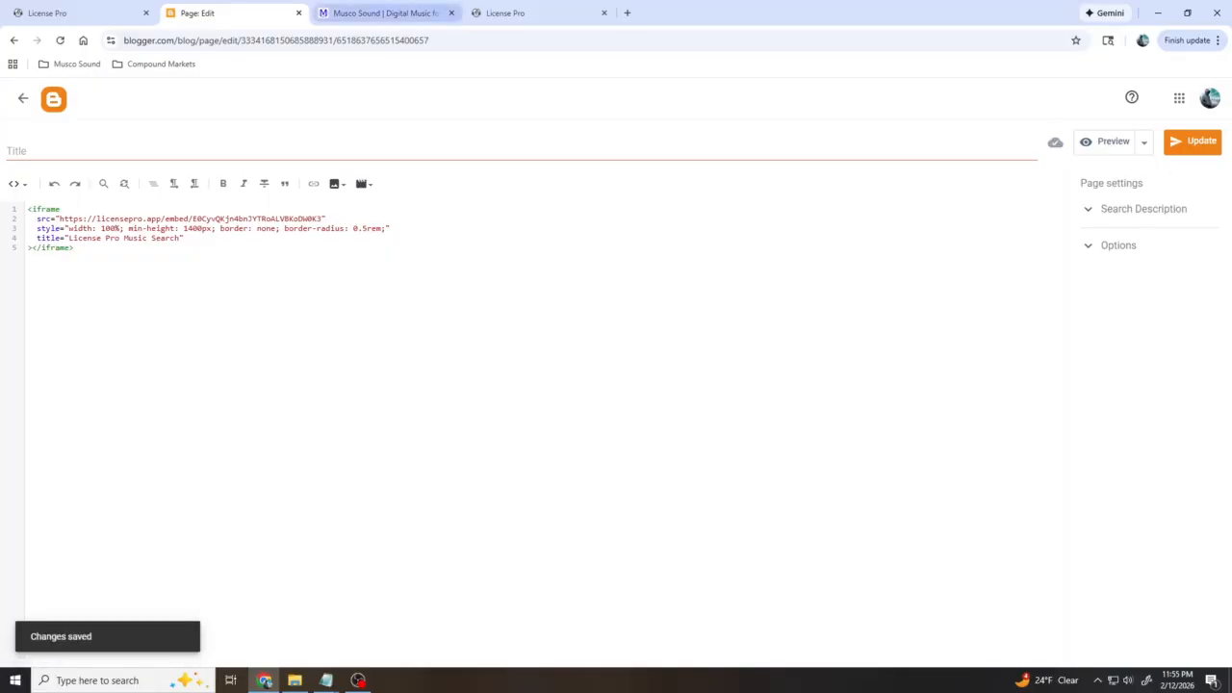
Reload the Musco Sound blog page and review the embedded music library down to its footer image.
left_click(385, 13)
key("F5")
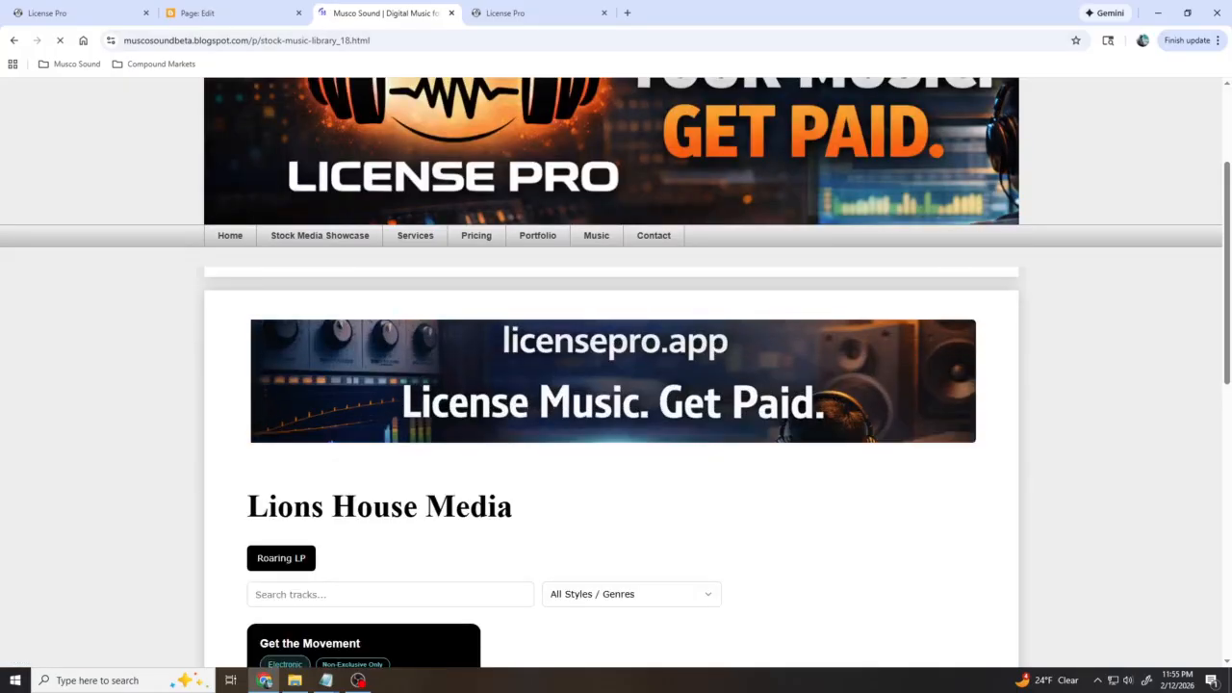
scroll(616, 385, "down", 4)
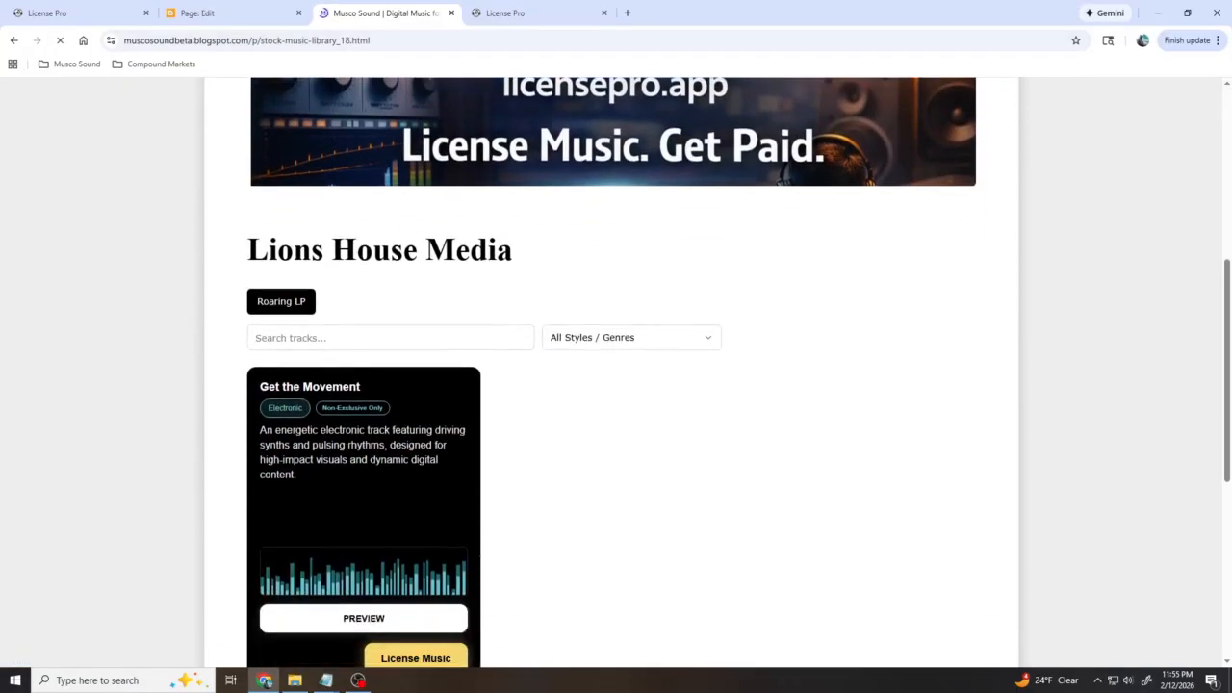
scroll(616, 385, "down", 3)
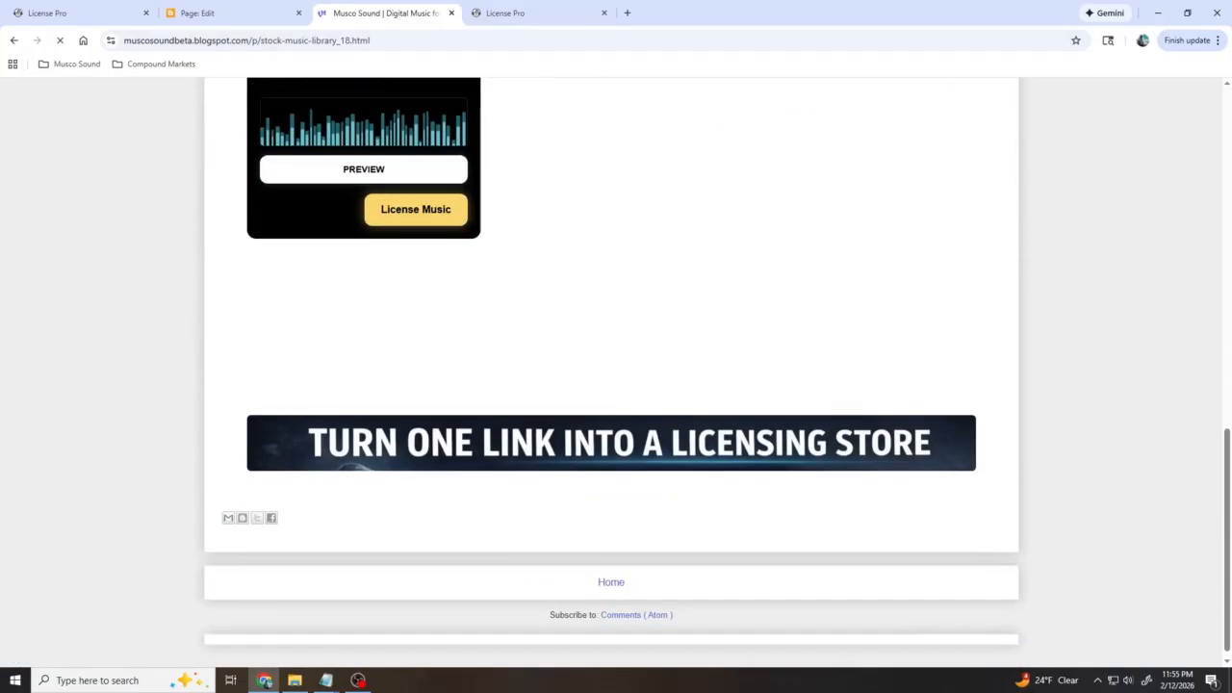
Turn off the header image display in License Pro's Music Library Settings, then save and publish the widget.
left_click(81, 14)
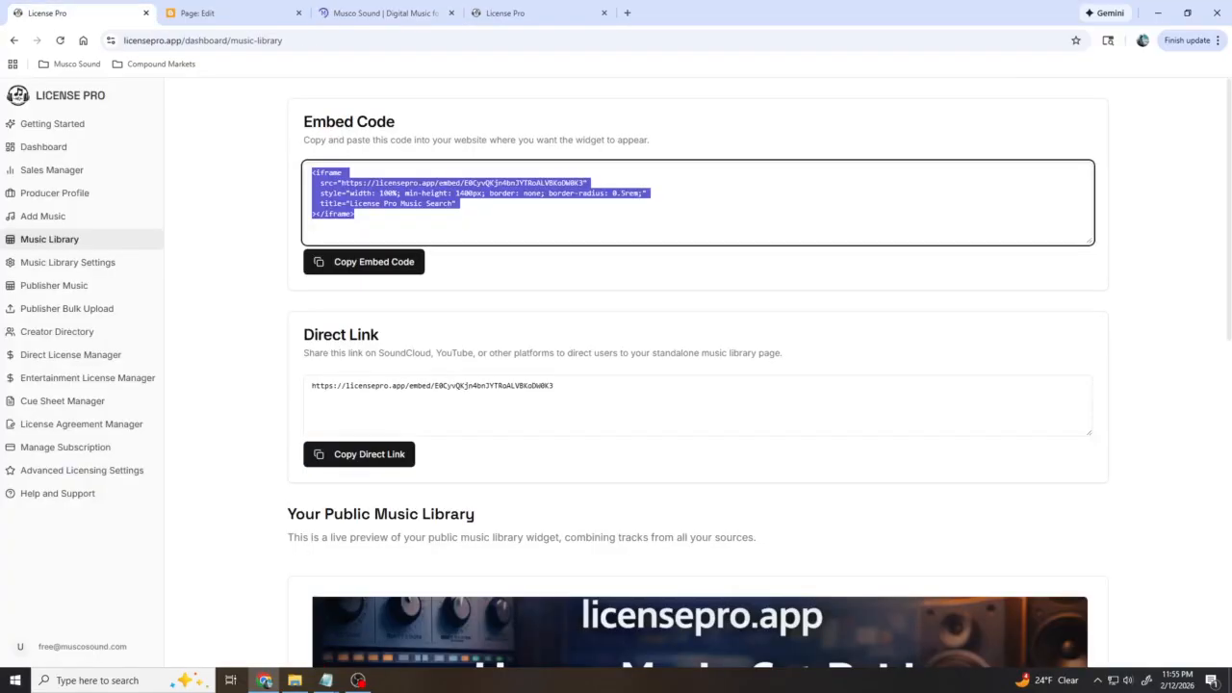
scroll(674, 385, "down", 3)
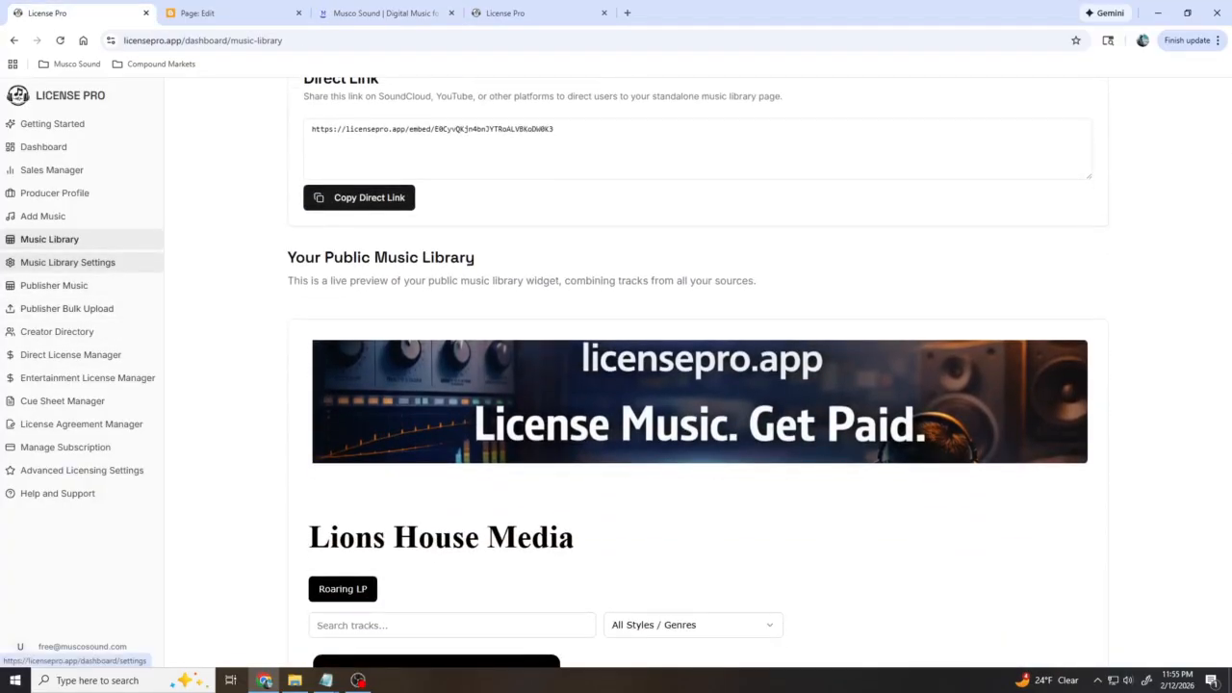
left_click(67, 262)
scroll(674, 385, "down", 6)
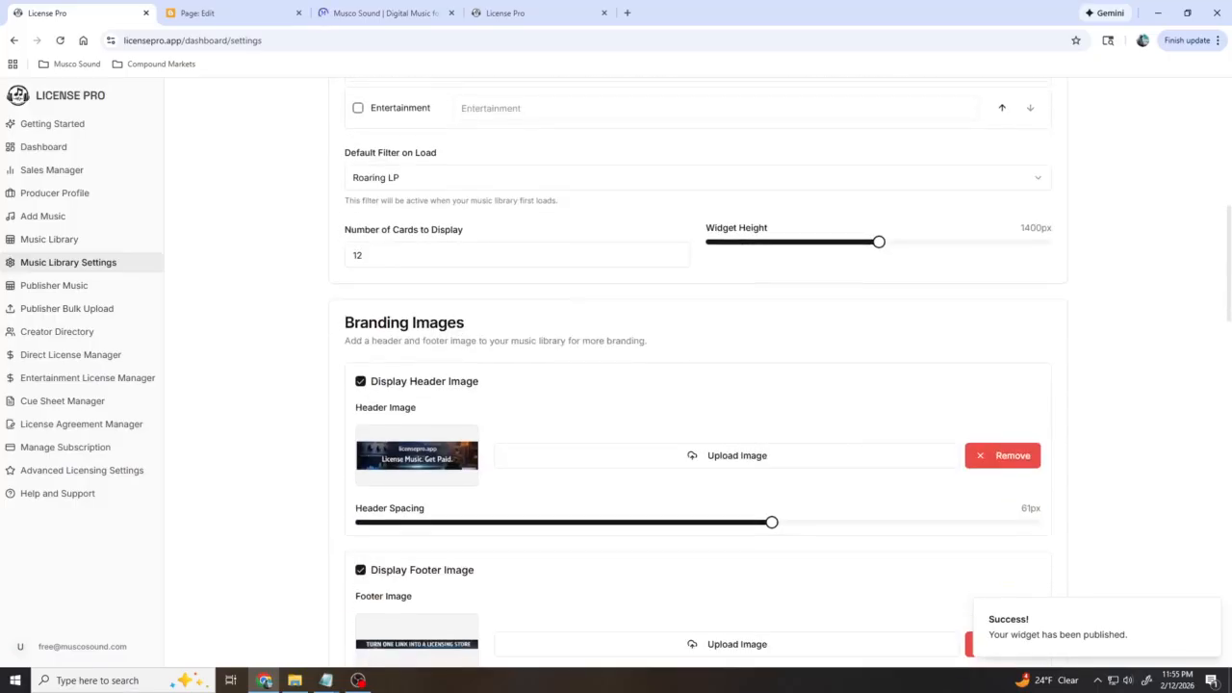
scroll(673, 385, "down", 2)
left_click(361, 193)
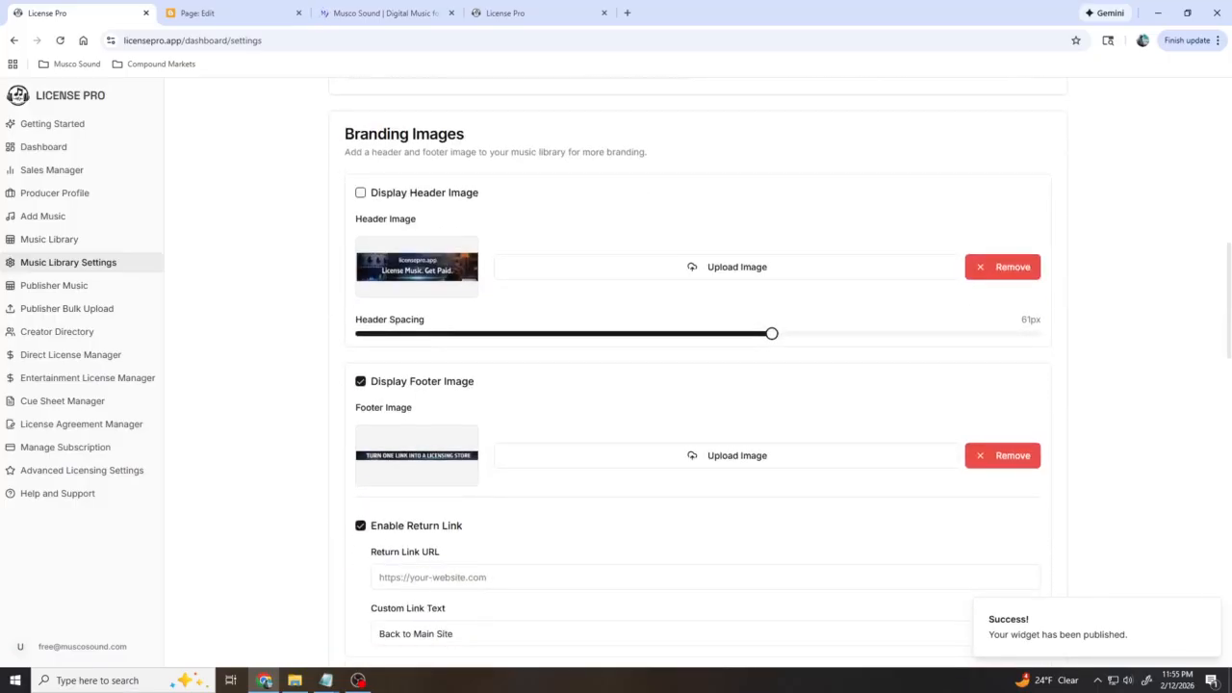
scroll(673, 385, "down", 6)
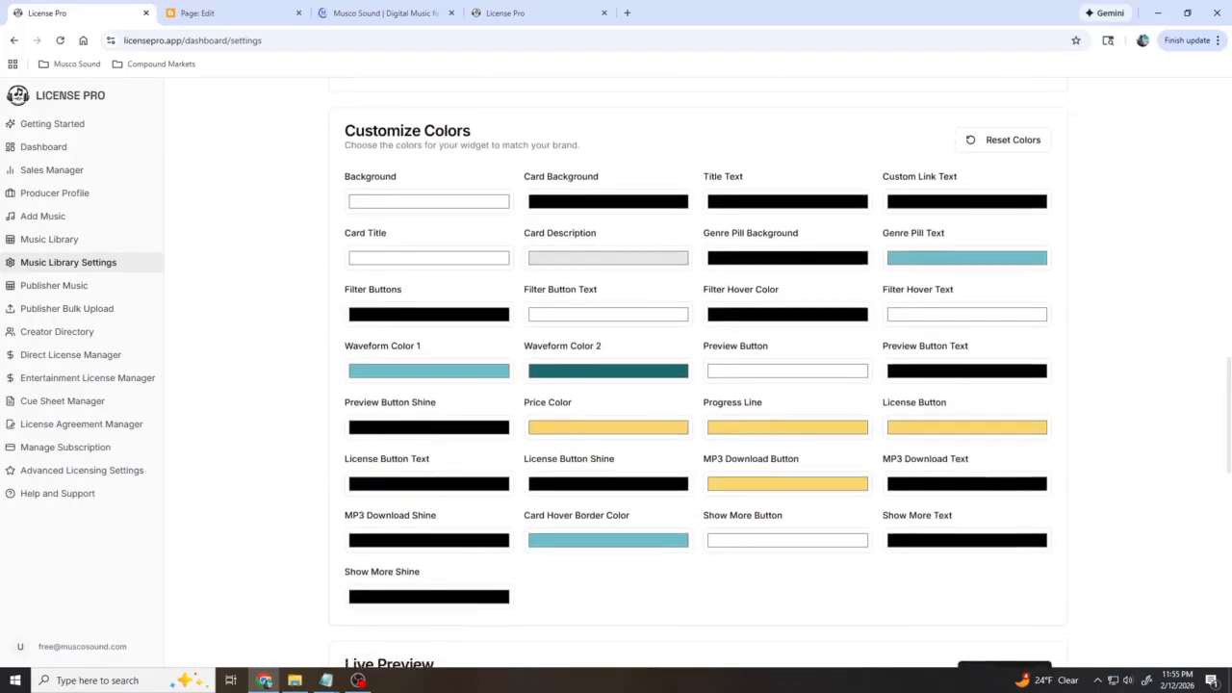
scroll(698, 385, "down", 3)
left_click(1004, 420)
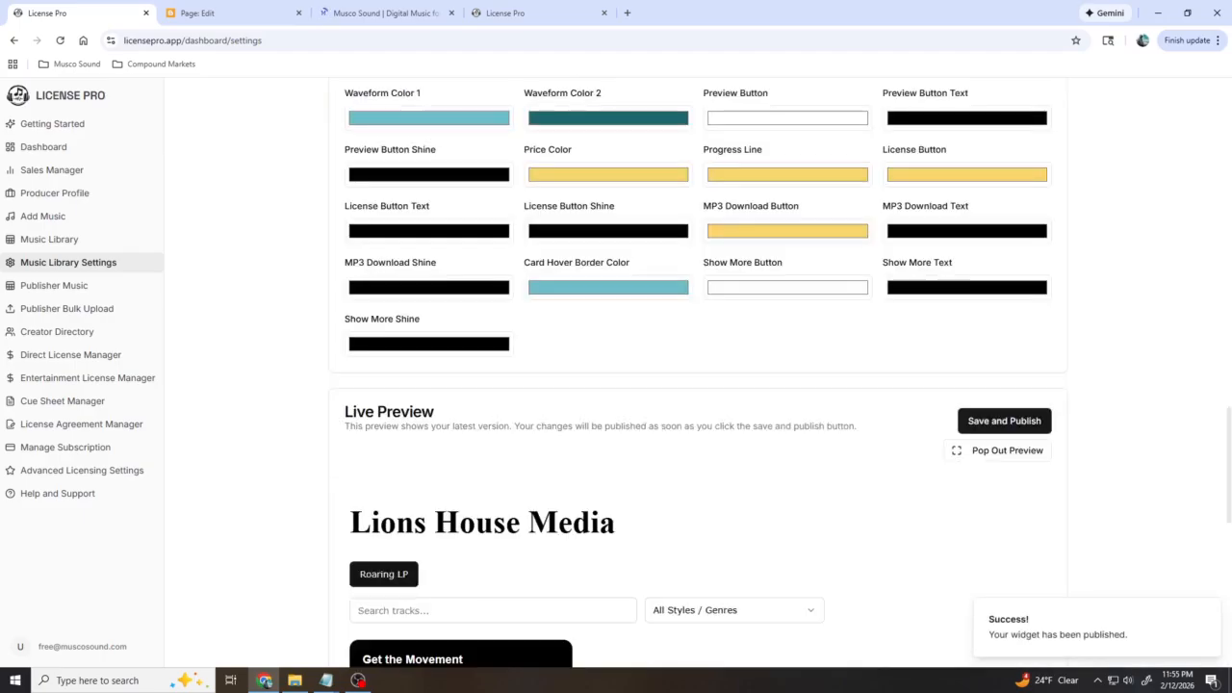
Switch to the Musco Sound blog page and check how the embedded music library starts below the site's navigation bar.
left_click(528, 13)
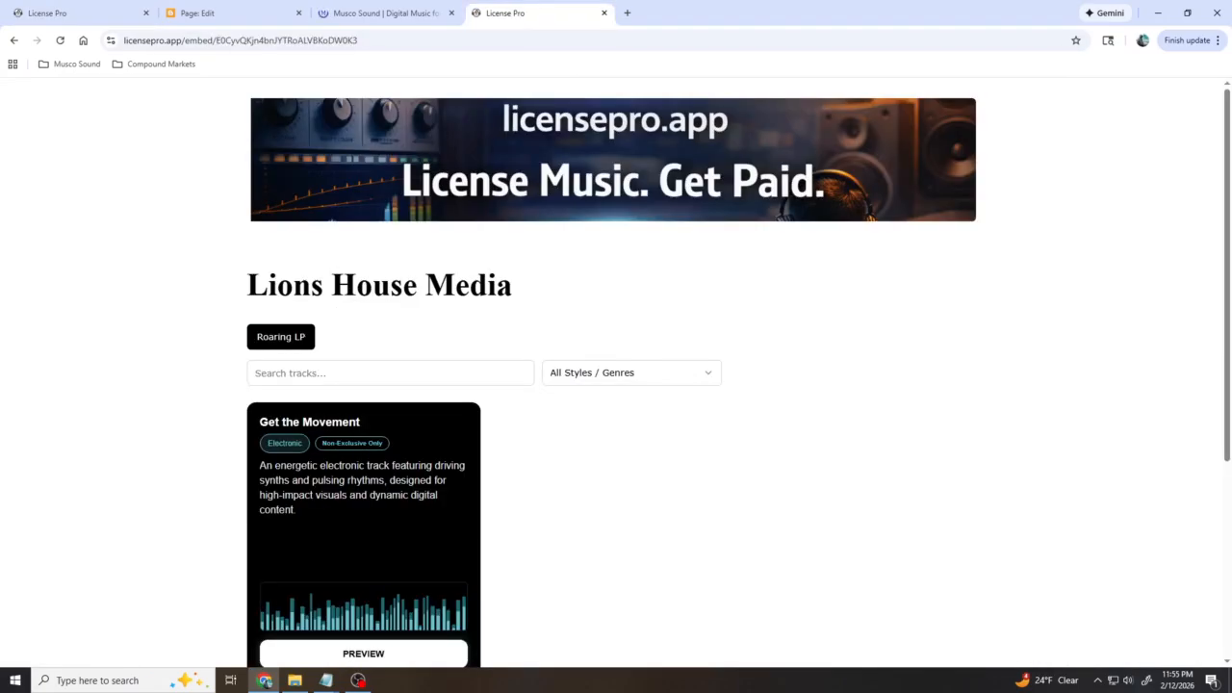
left_click(223, 14)
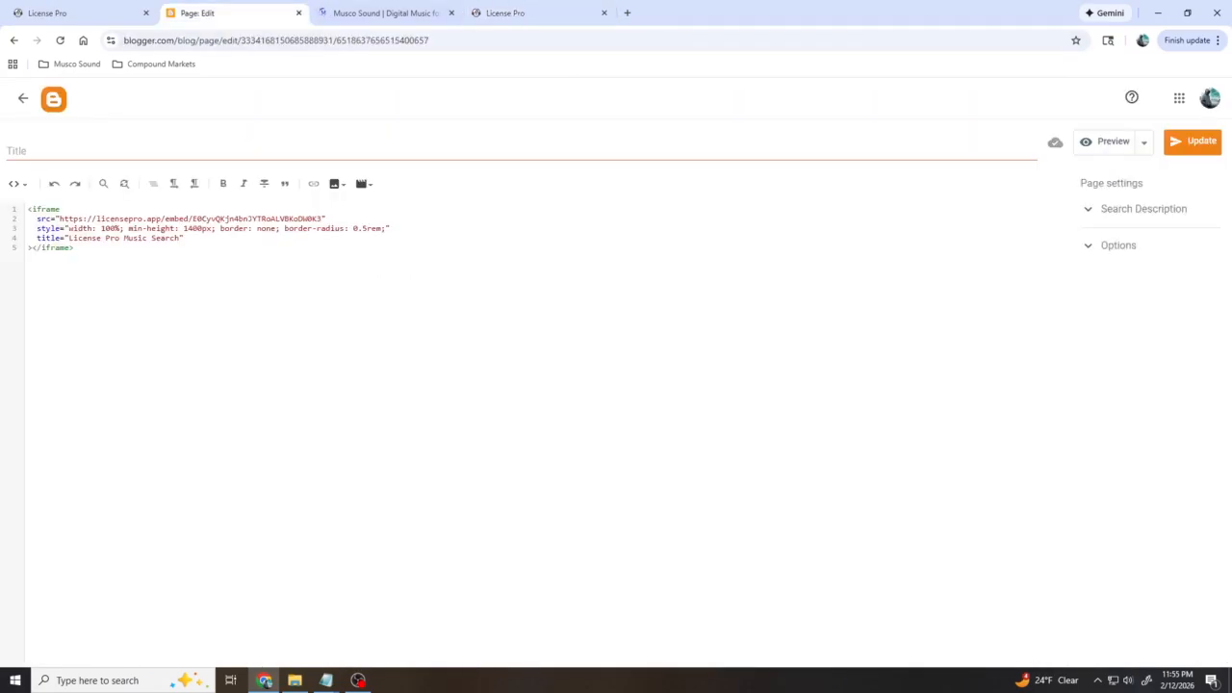
left_click(385, 13)
scroll(613, 376, "up", 12)
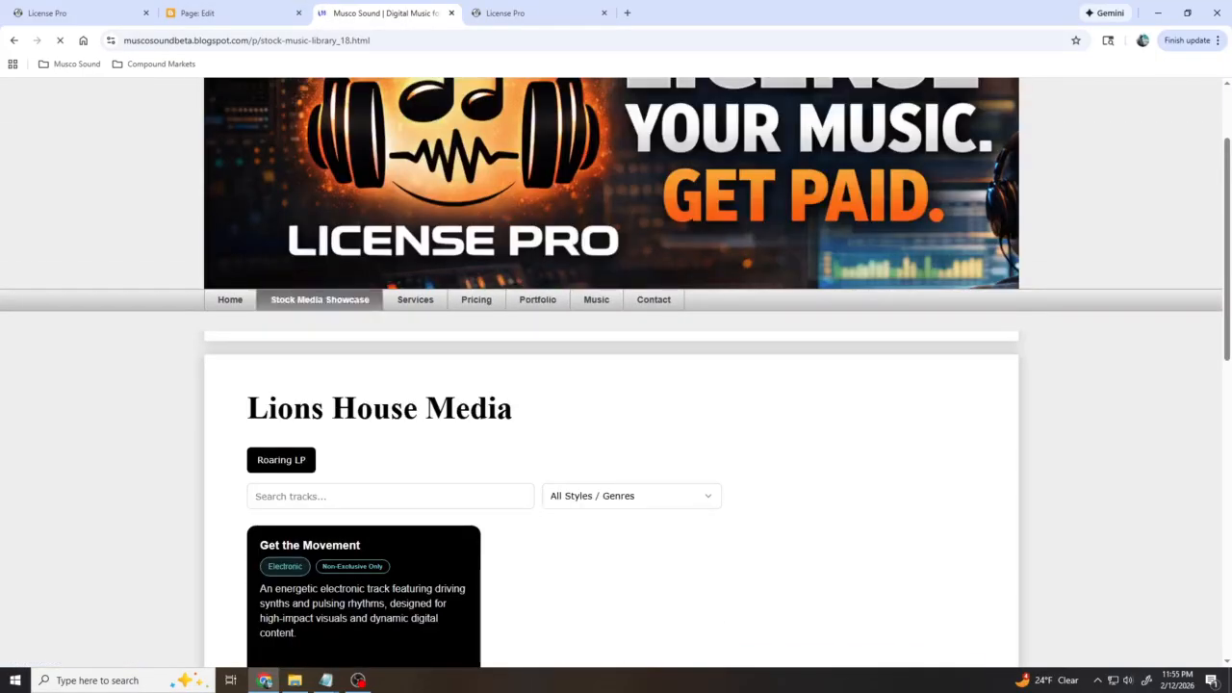
scroll(613, 376, "down", 3)
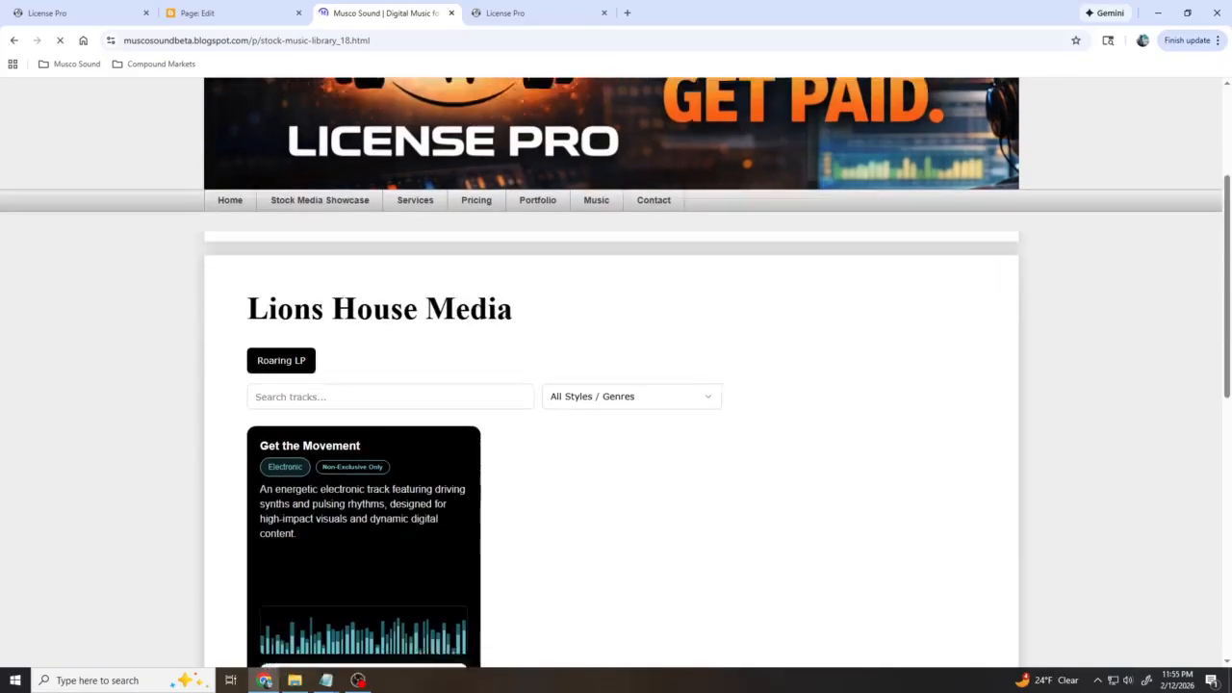
scroll(613, 376, "up", 3)
Return to License Pro and examine the widget's live preview, including its title, filter, search box and track card.
left_click(73, 13)
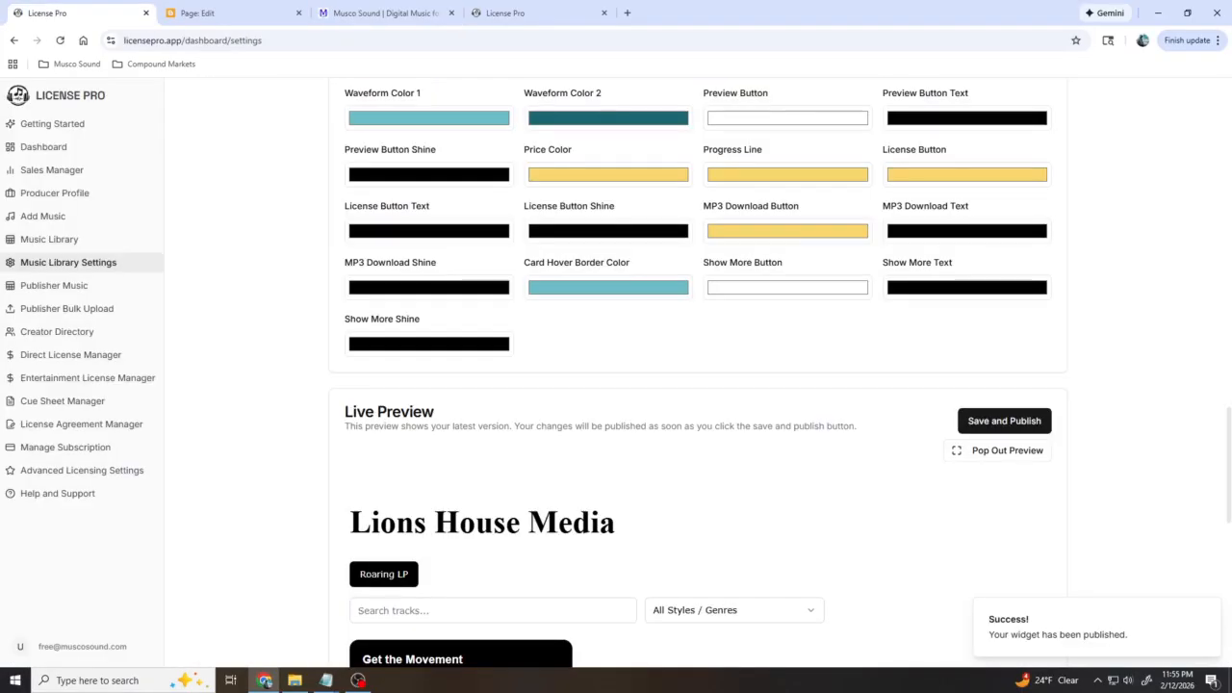
scroll(698, 385, "down", 2)
scroll(698, 385, "up", 1)
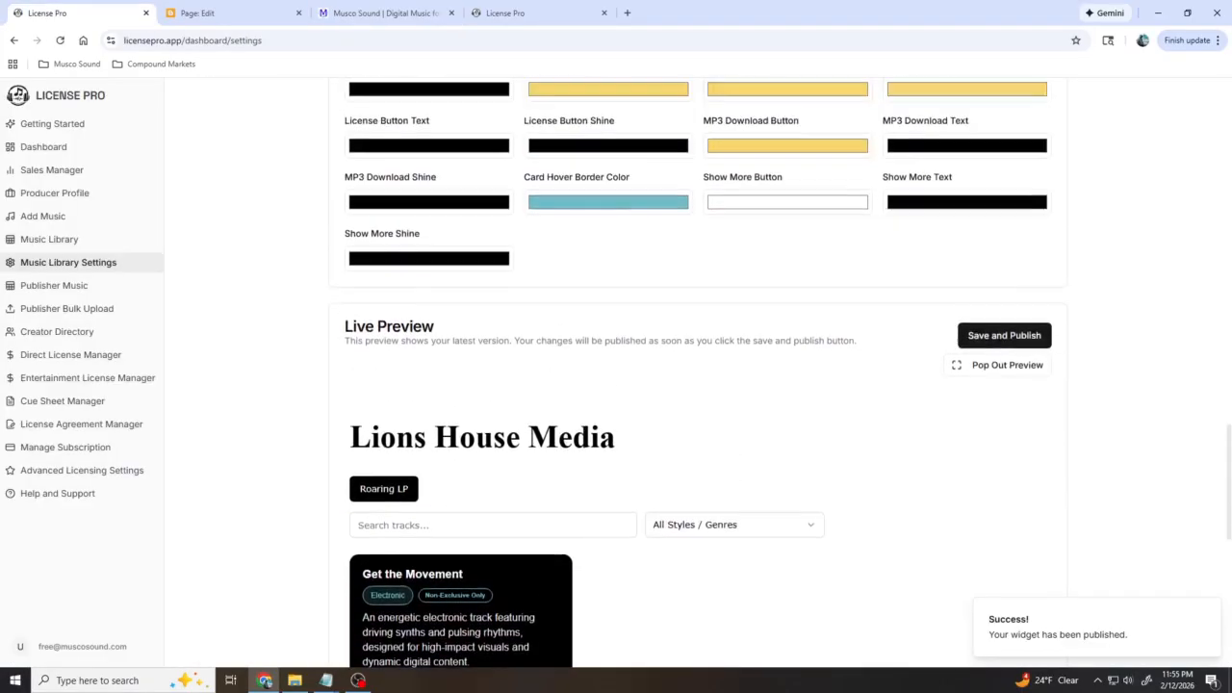
scroll(698, 385, "down", 3)
scroll(698, 385, "down", 3)
scroll(697, 385, "up", 1)
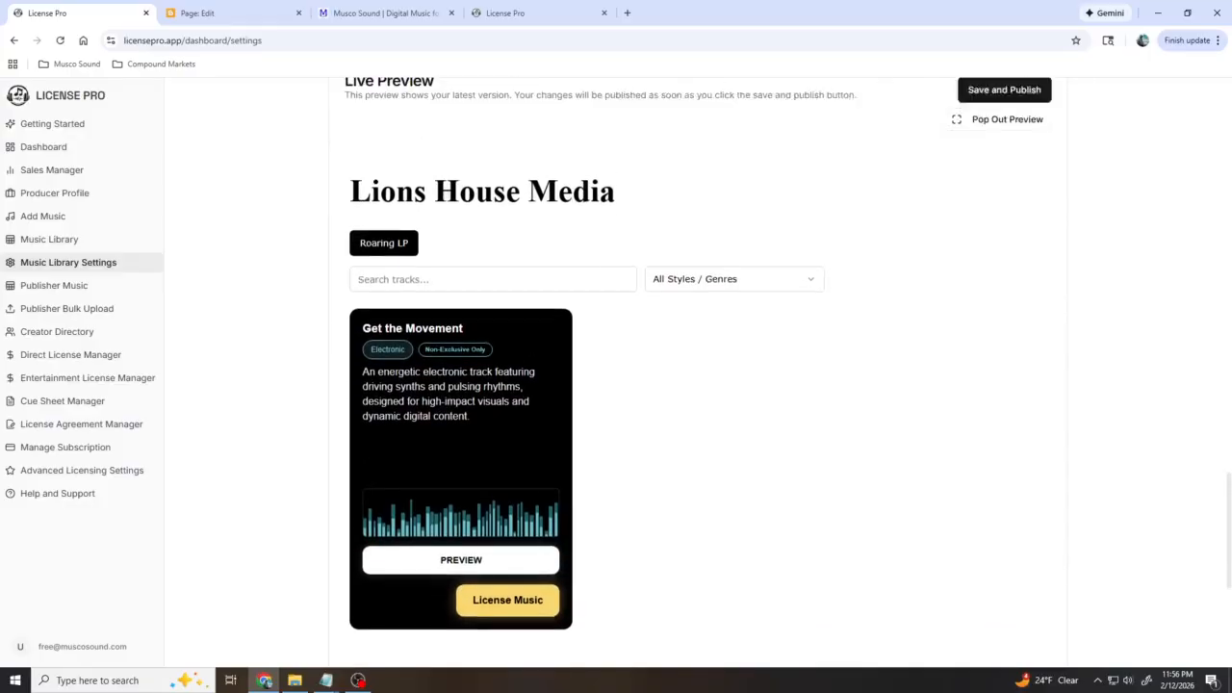
scroll(698, 385, "down", 1)
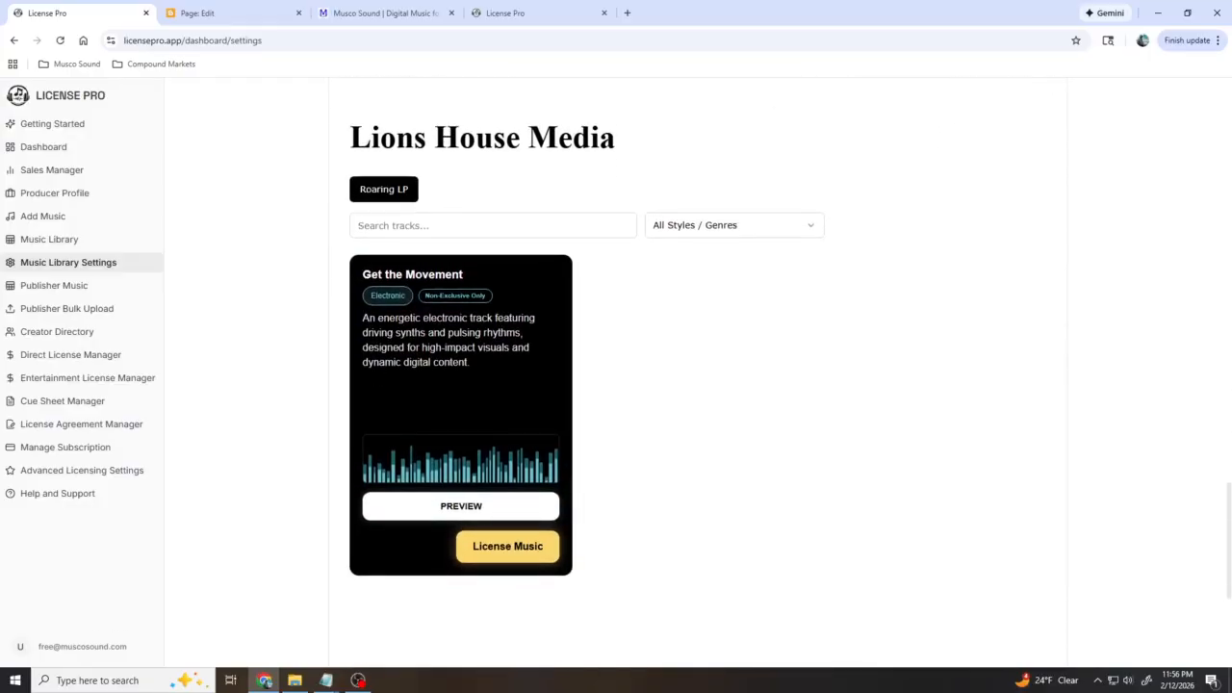
scroll(698, 385, "up", 3)
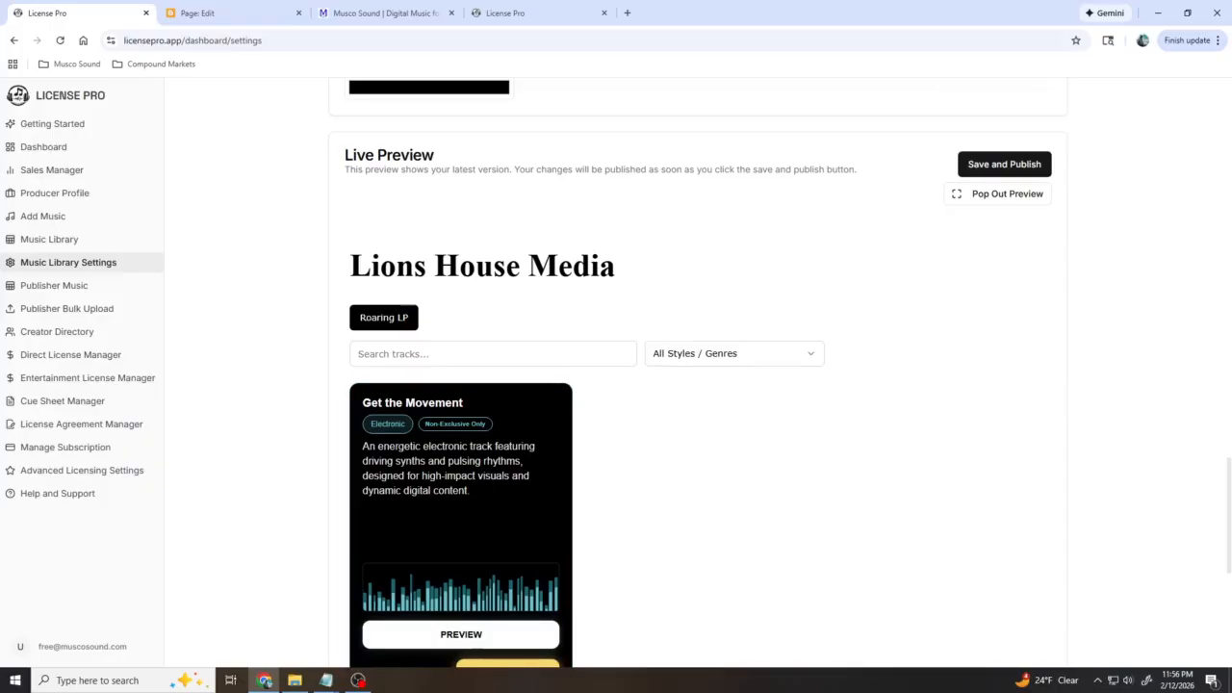
scroll(616, 385, "down", 2)
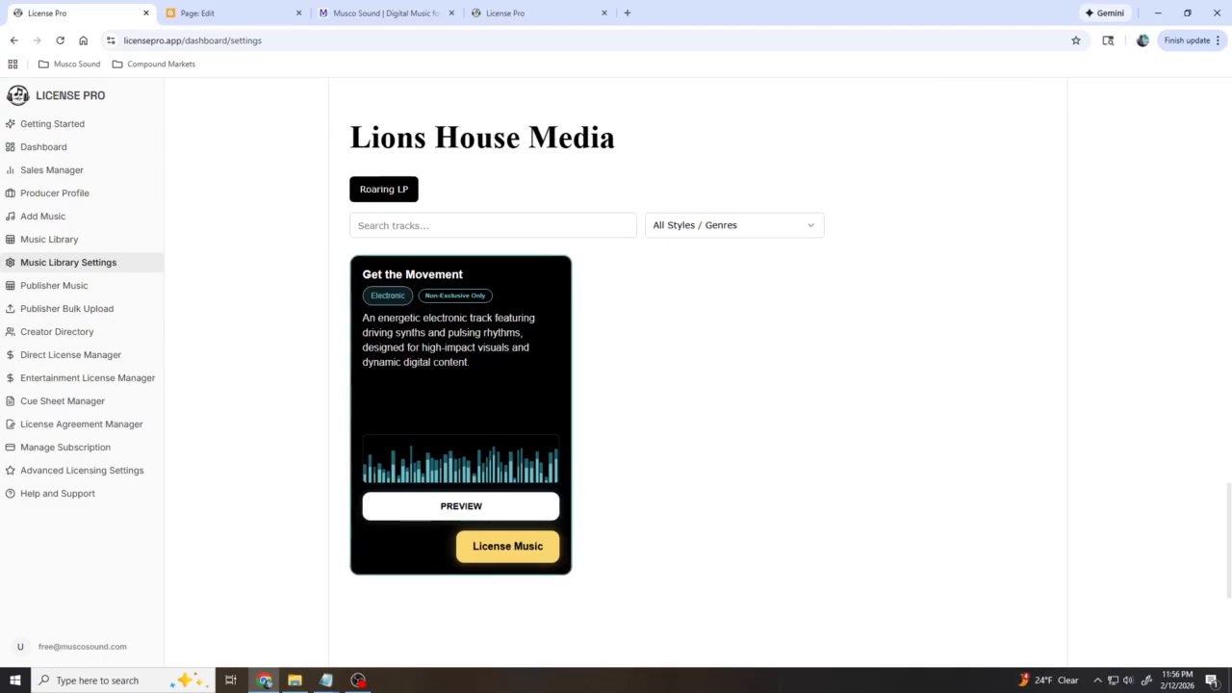
scroll(616, 385, "up", 2)
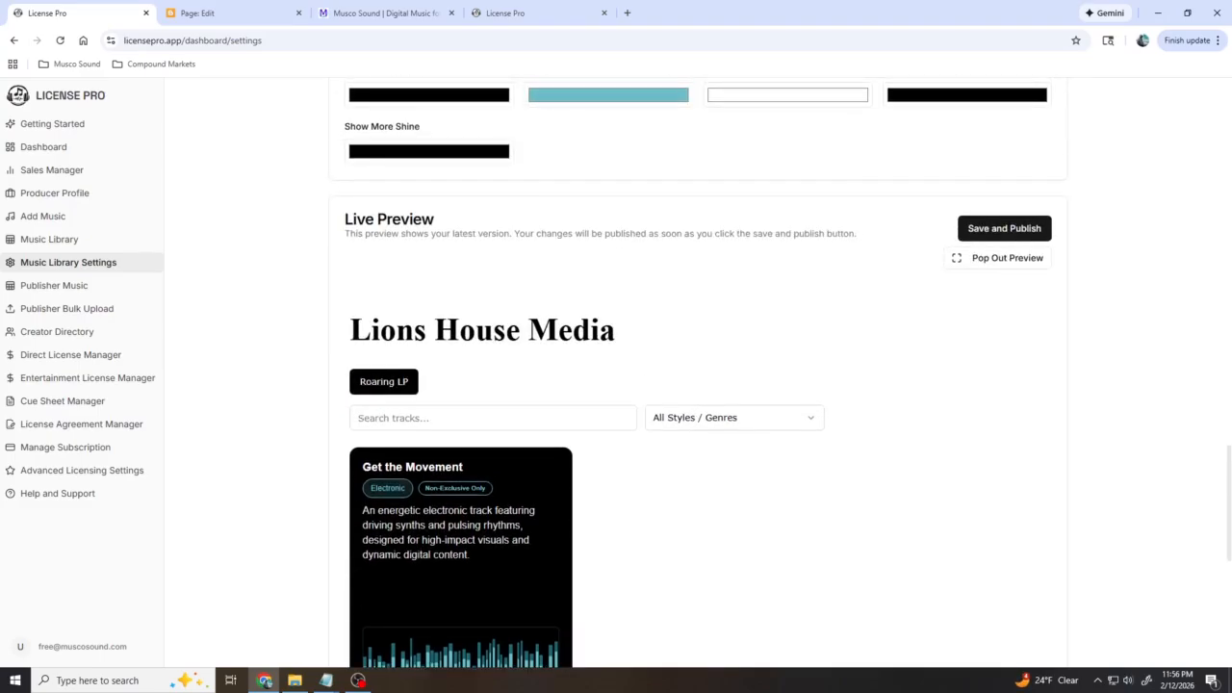
scroll(616, 385, "down", 2)
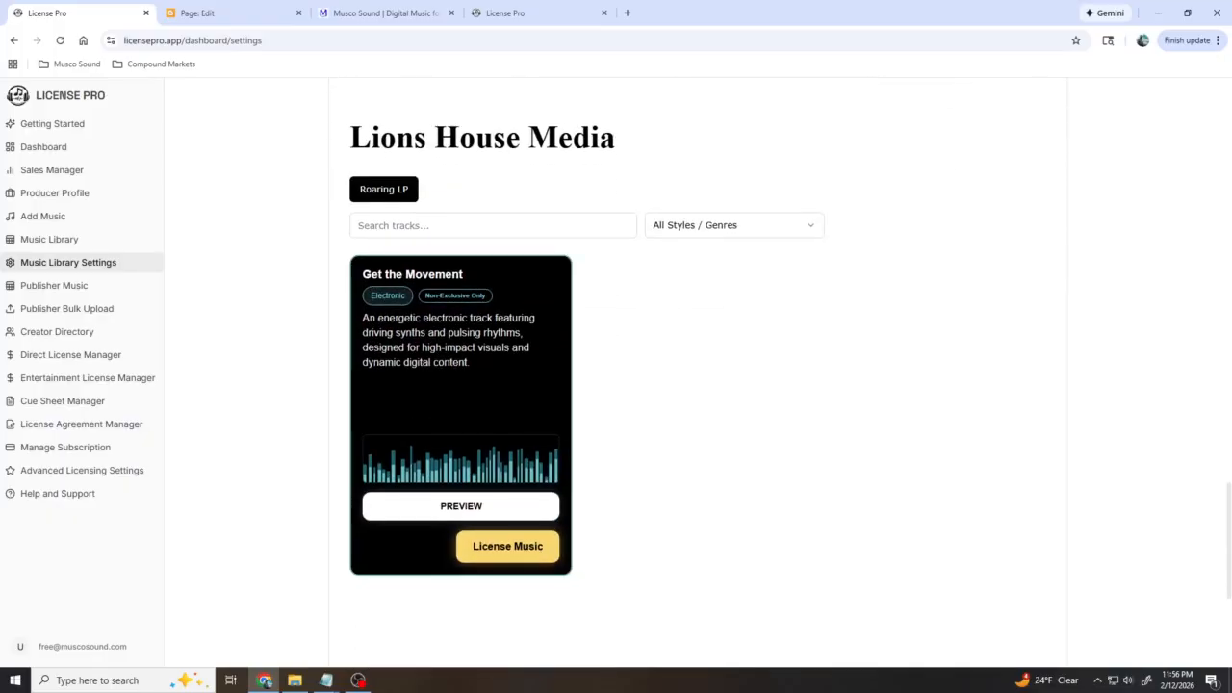
Review the Musco Sound blog page's banner and embedded library again, then look at the iframe code in the Blogger editor.
left_click(385, 13)
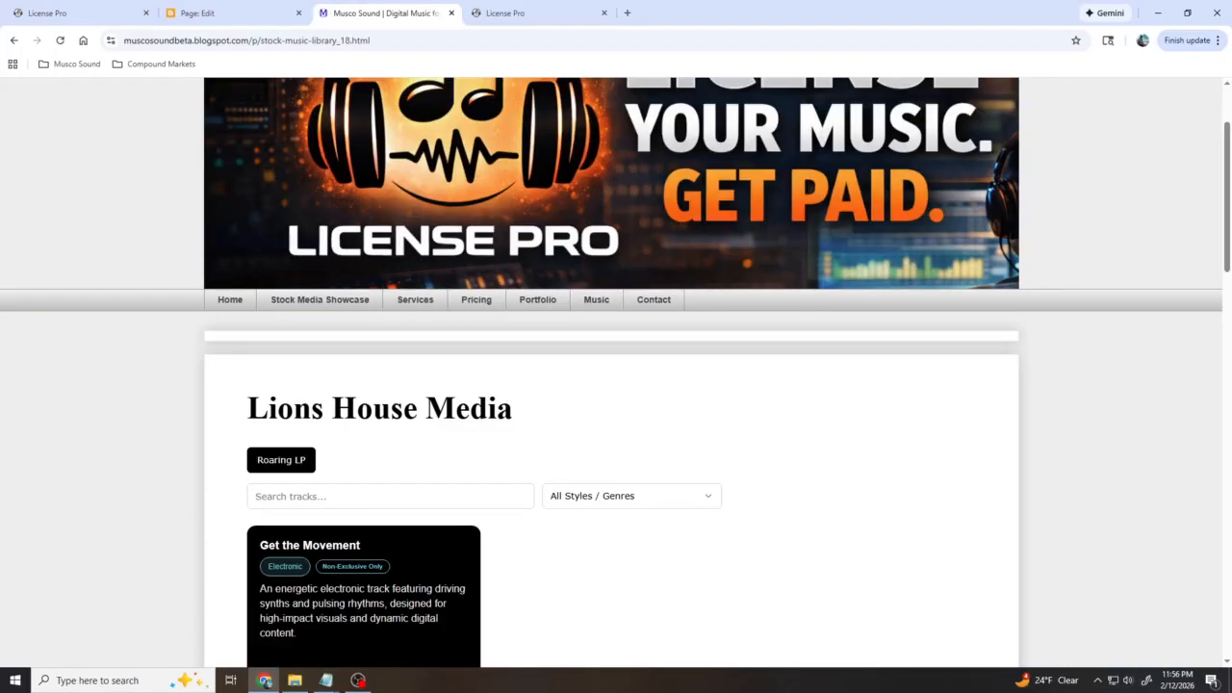
scroll(612, 374, "up", 1)
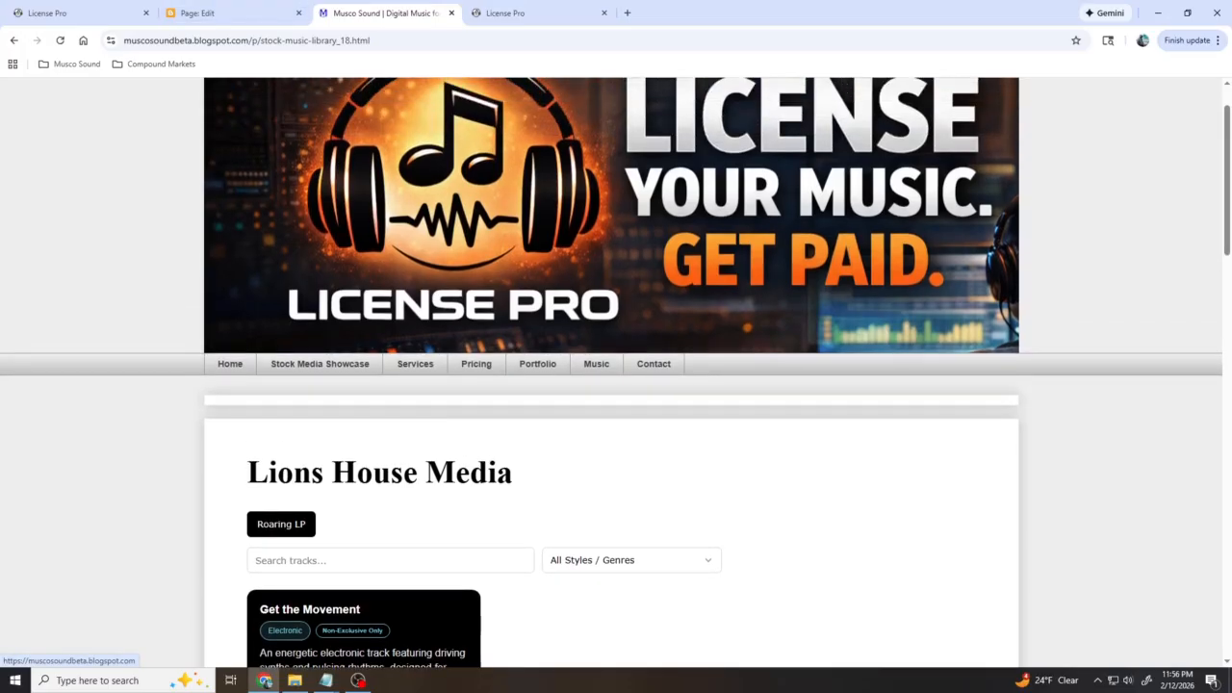
scroll(611, 374, "down", 1)
left_click(229, 14)
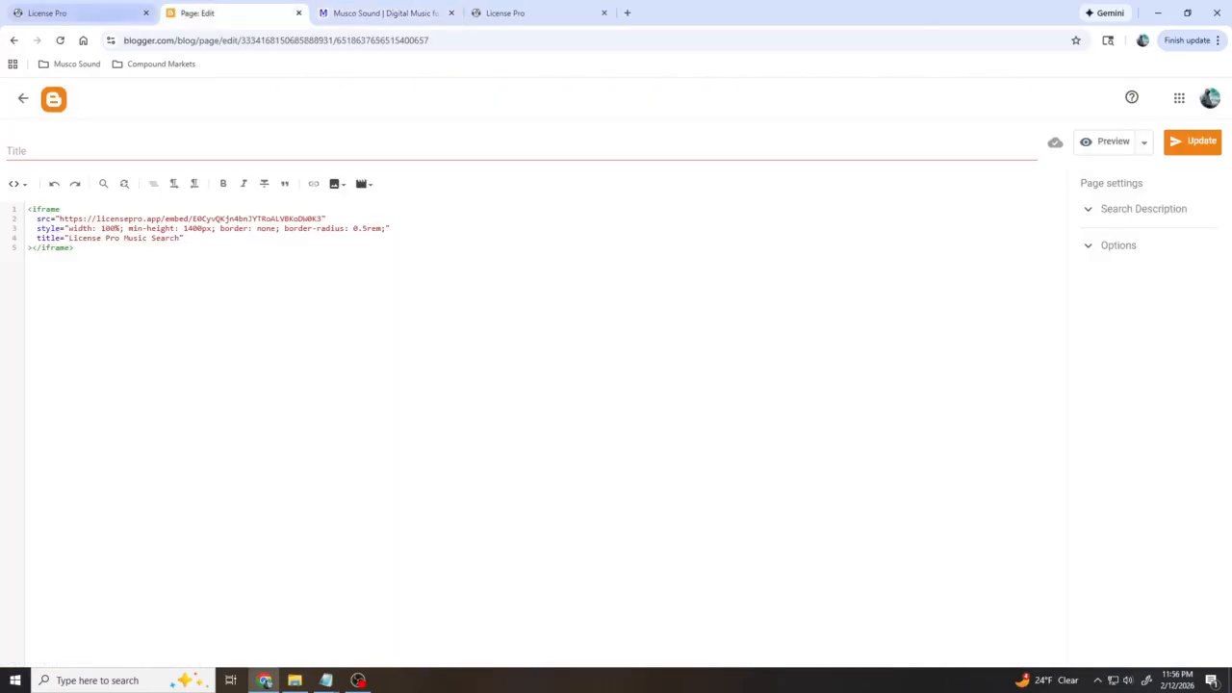
Switch back to License Pro, open its Pricing page and review the plans from Free to Enterprise.
left_click(79, 13)
scroll(616, 385, "up", 8)
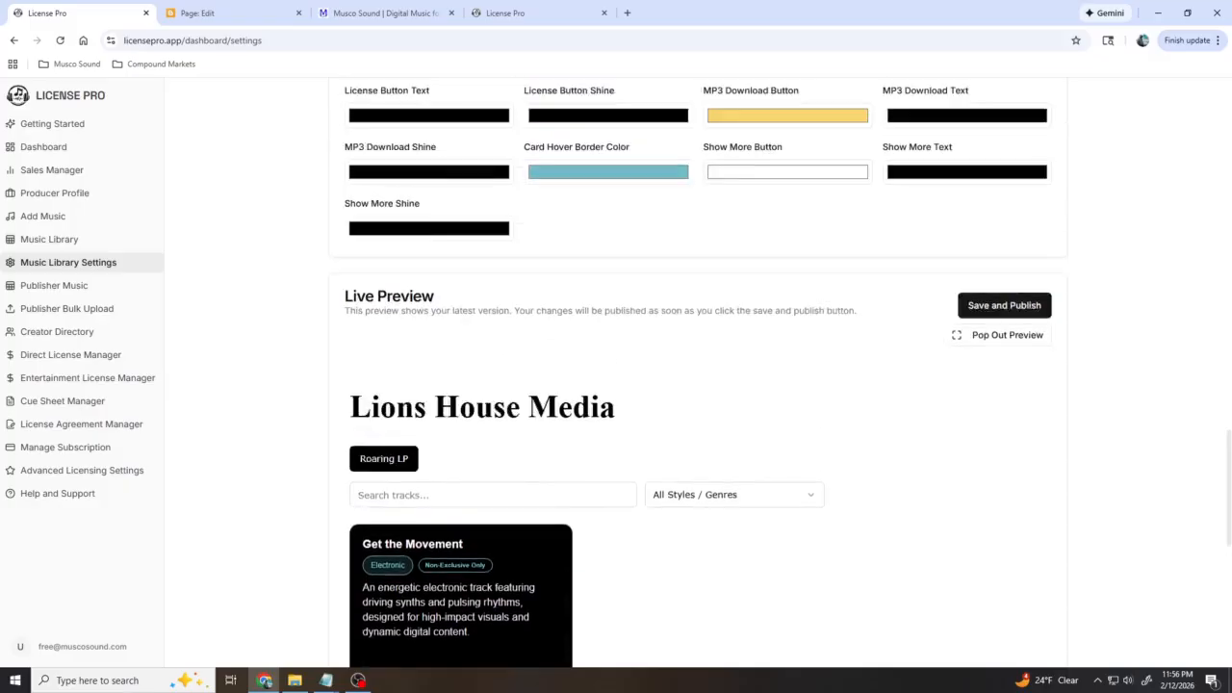
scroll(616, 385, "up", 3)
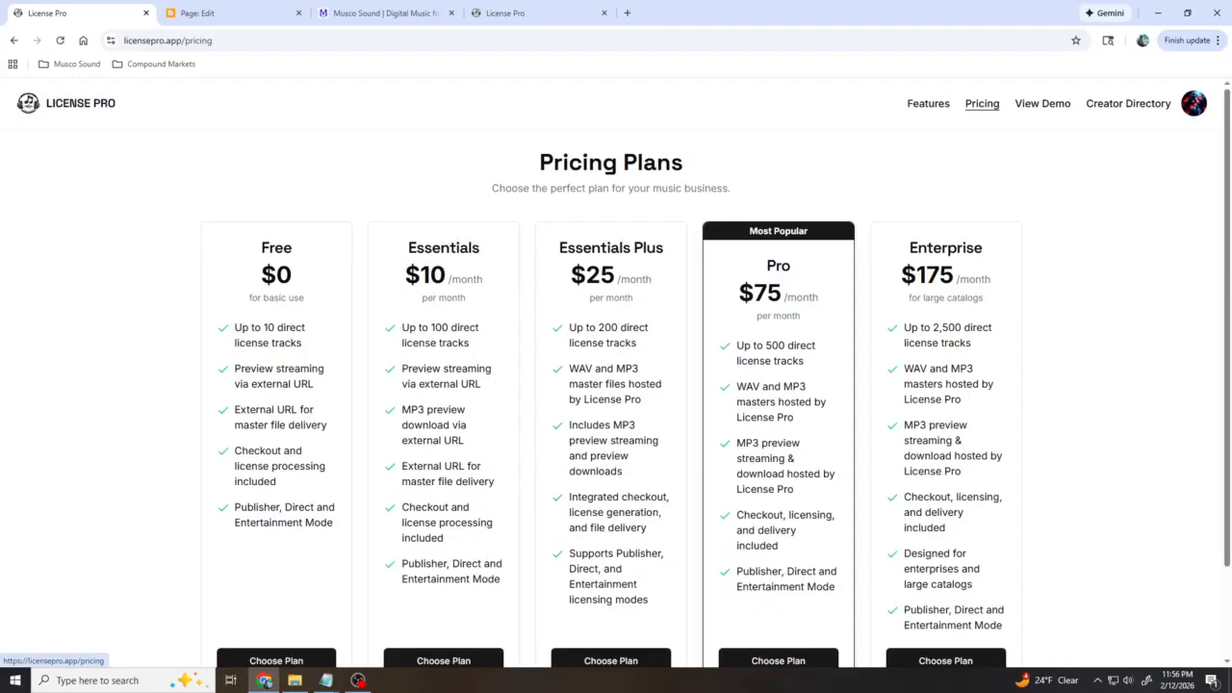
scroll(616, 385, "down", 1)
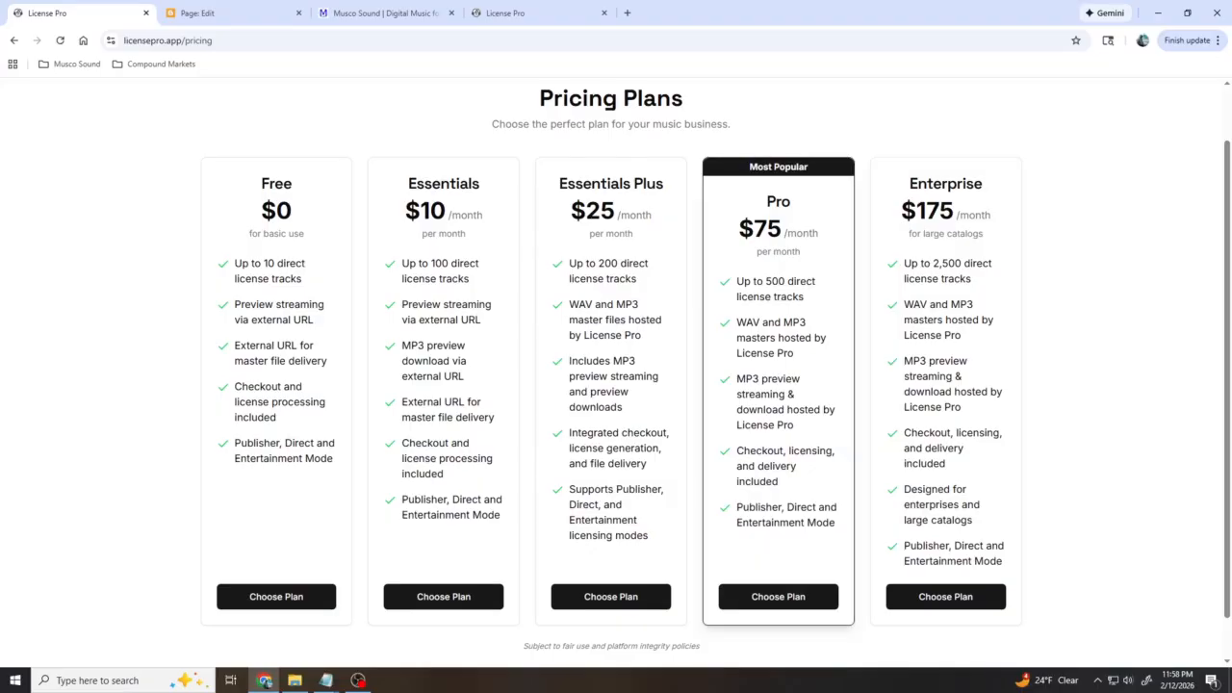
scroll(616, 376, "up", 1)
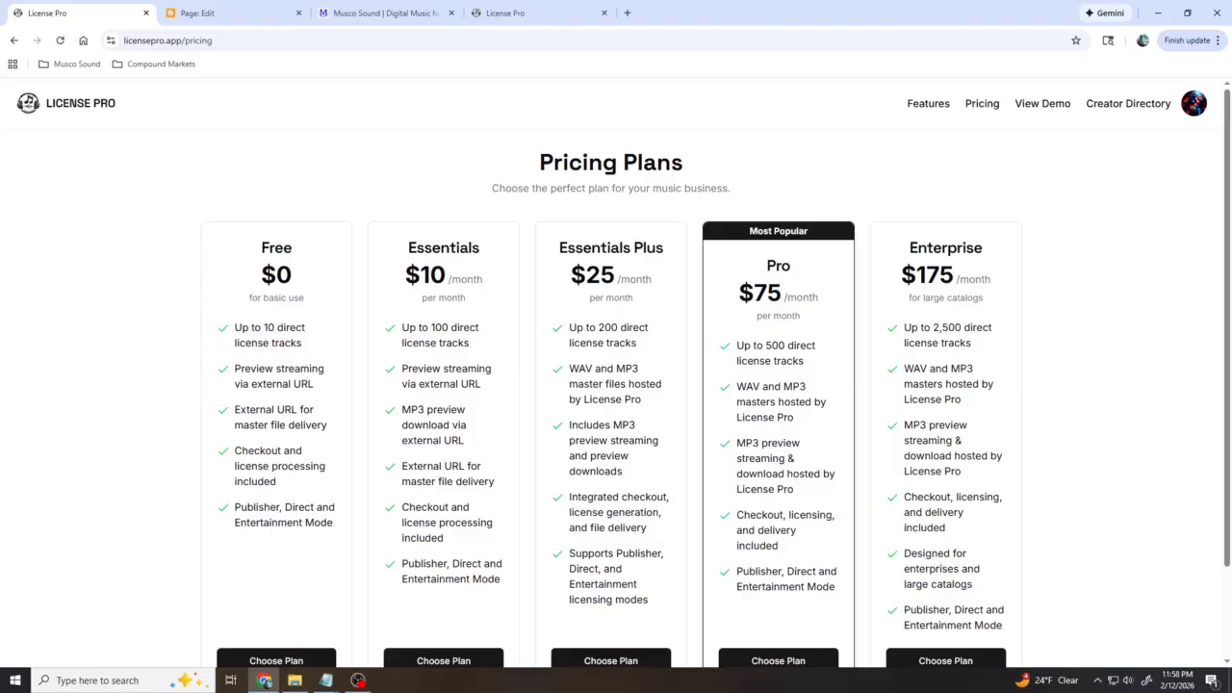